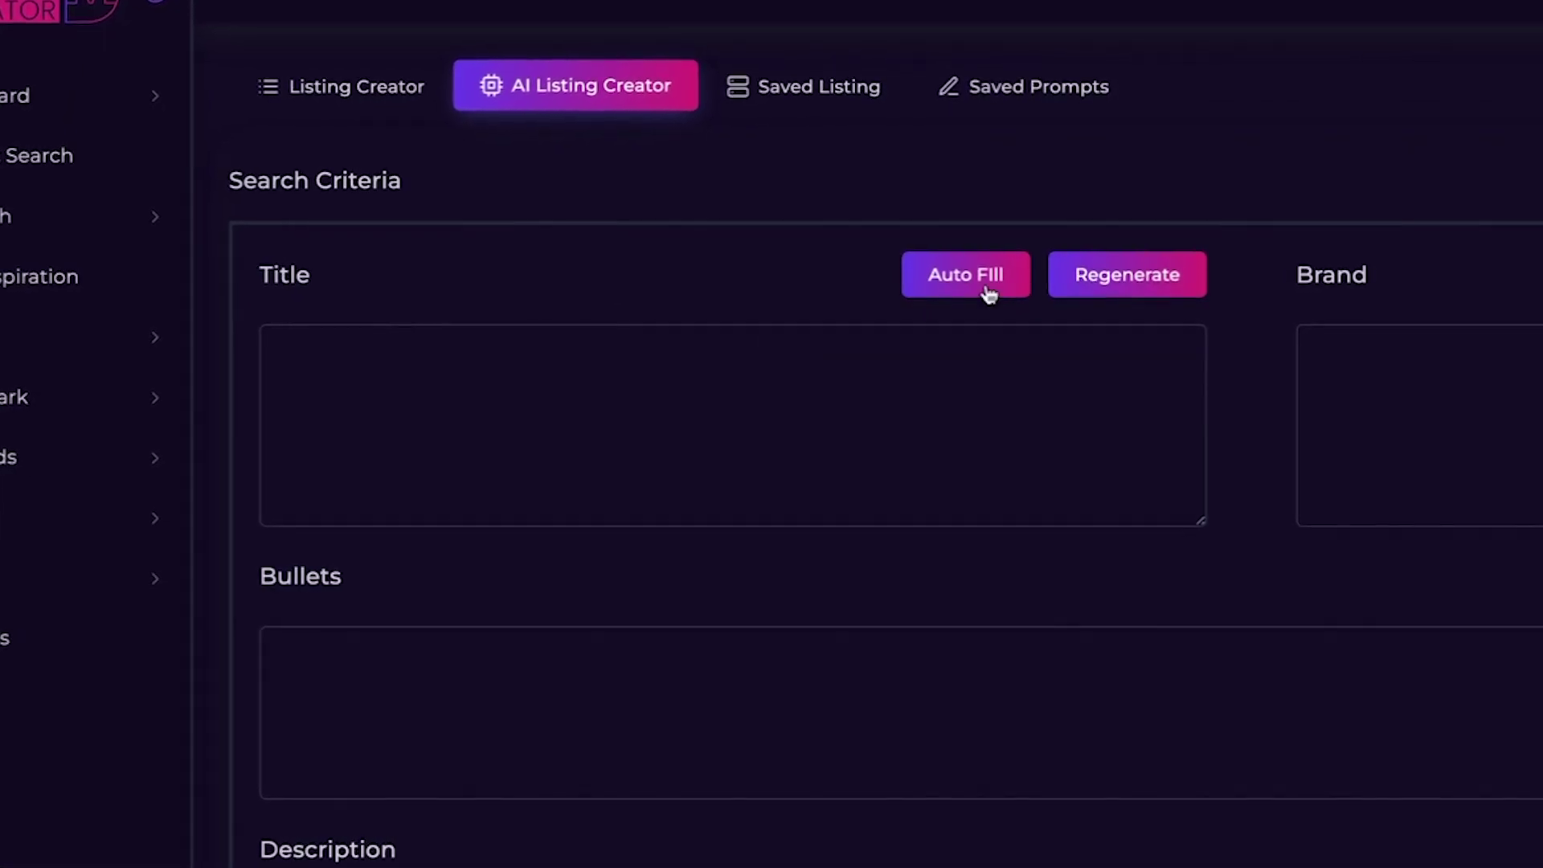
Auto-fill the Title with a saved prompt, review the four saved AI prompts, and return
left_click(964, 277)
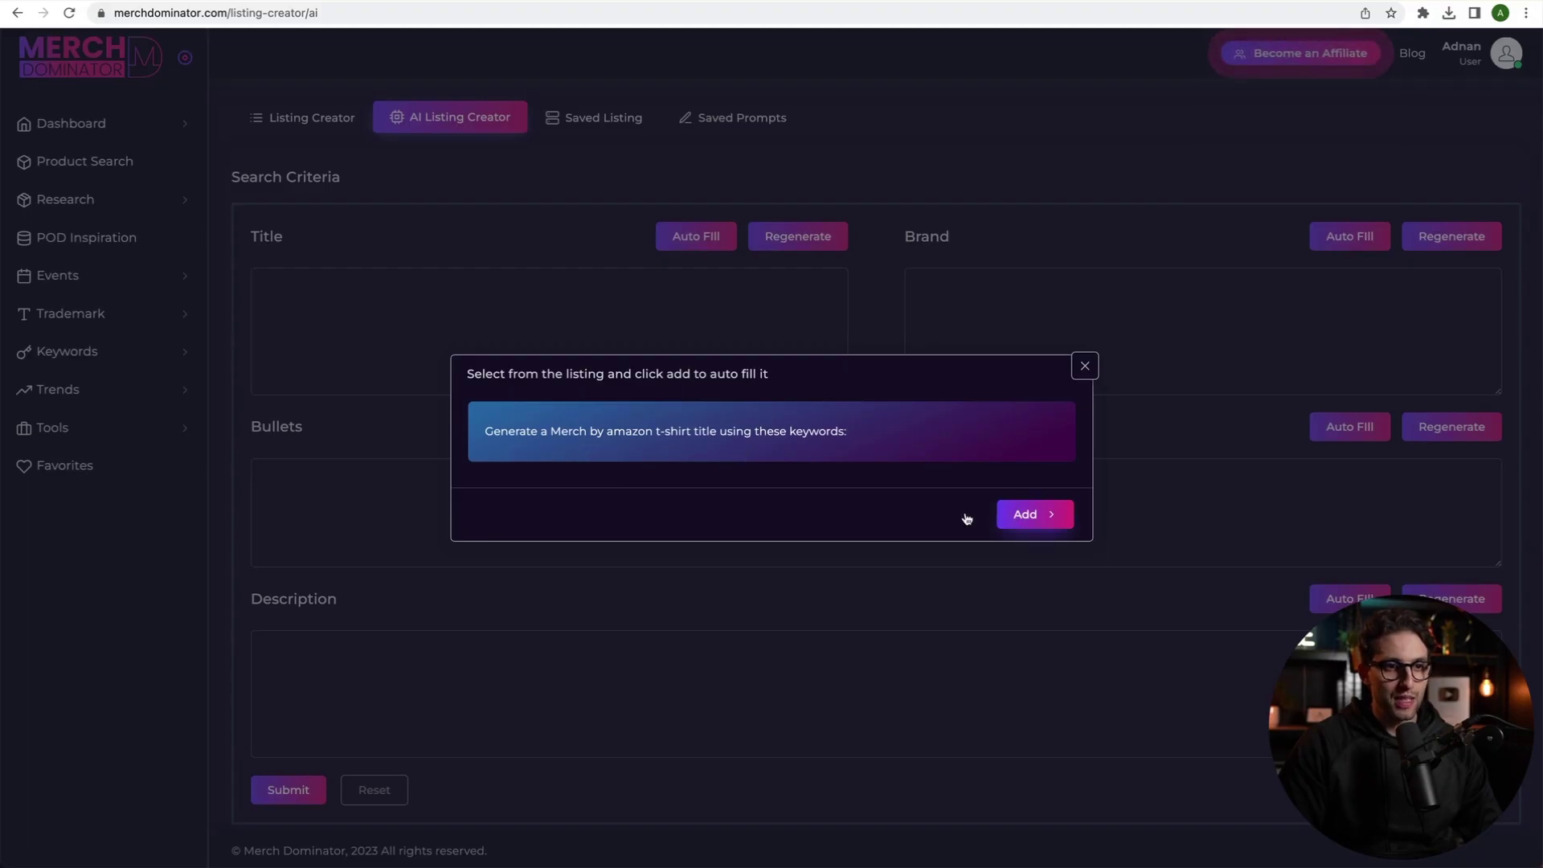
left_click(1036, 517)
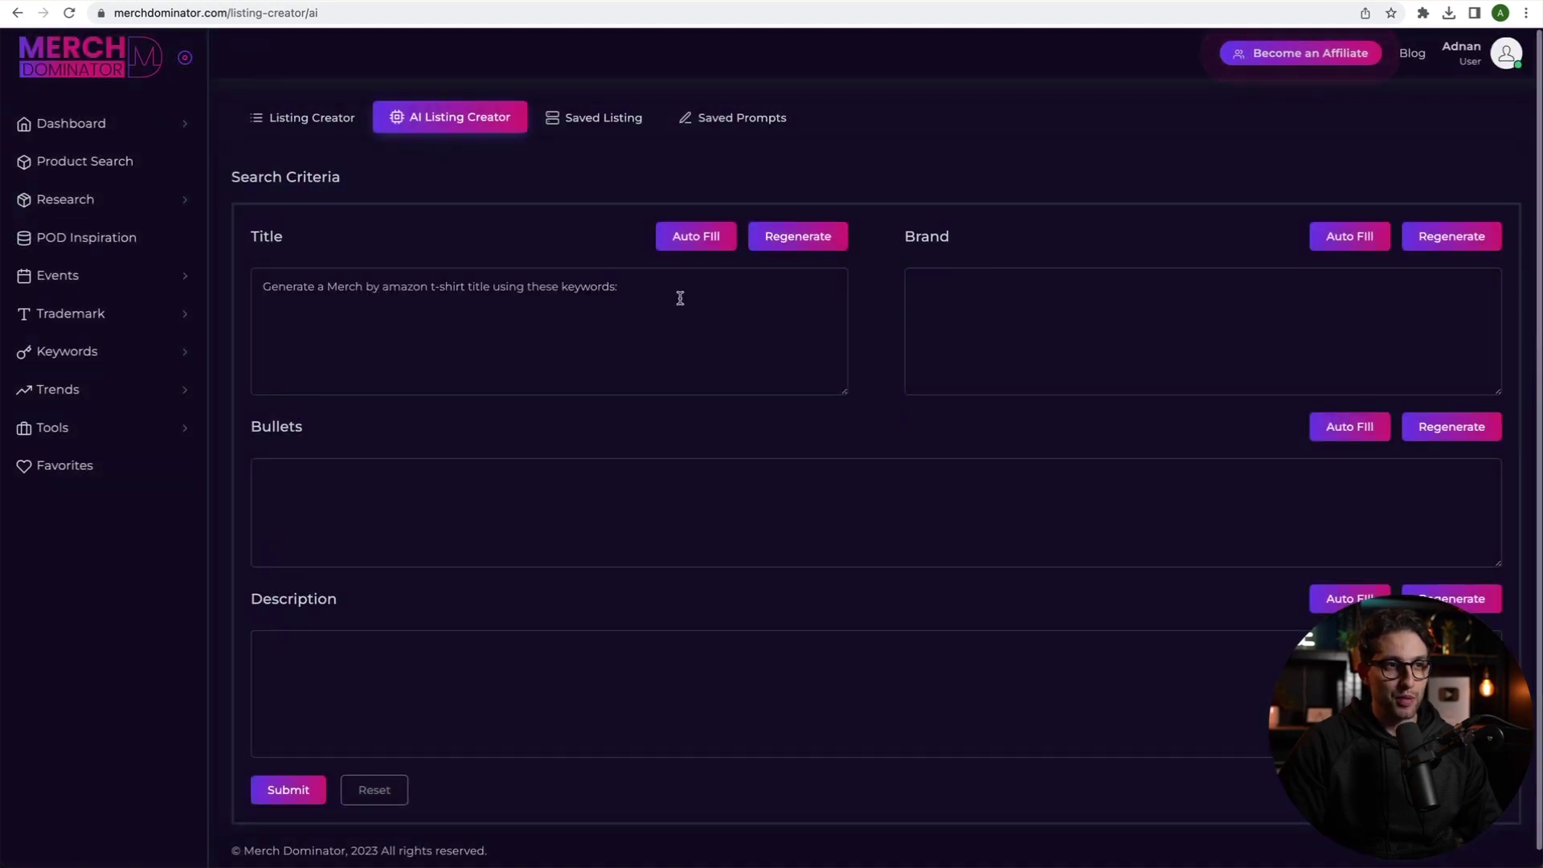
left_click(688, 129)
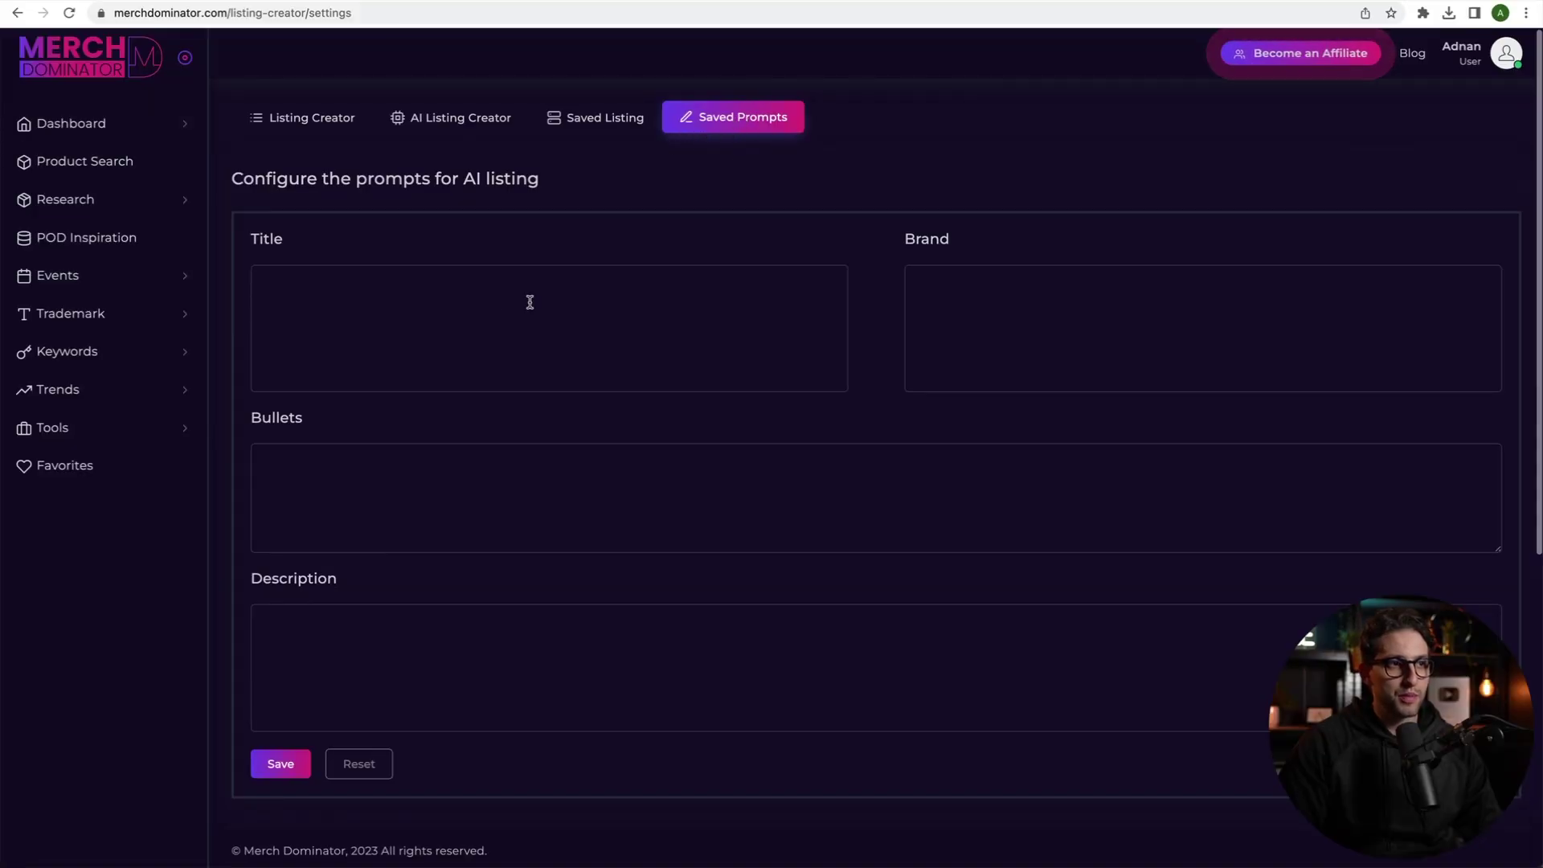
scroll(923, 430, "down", 3)
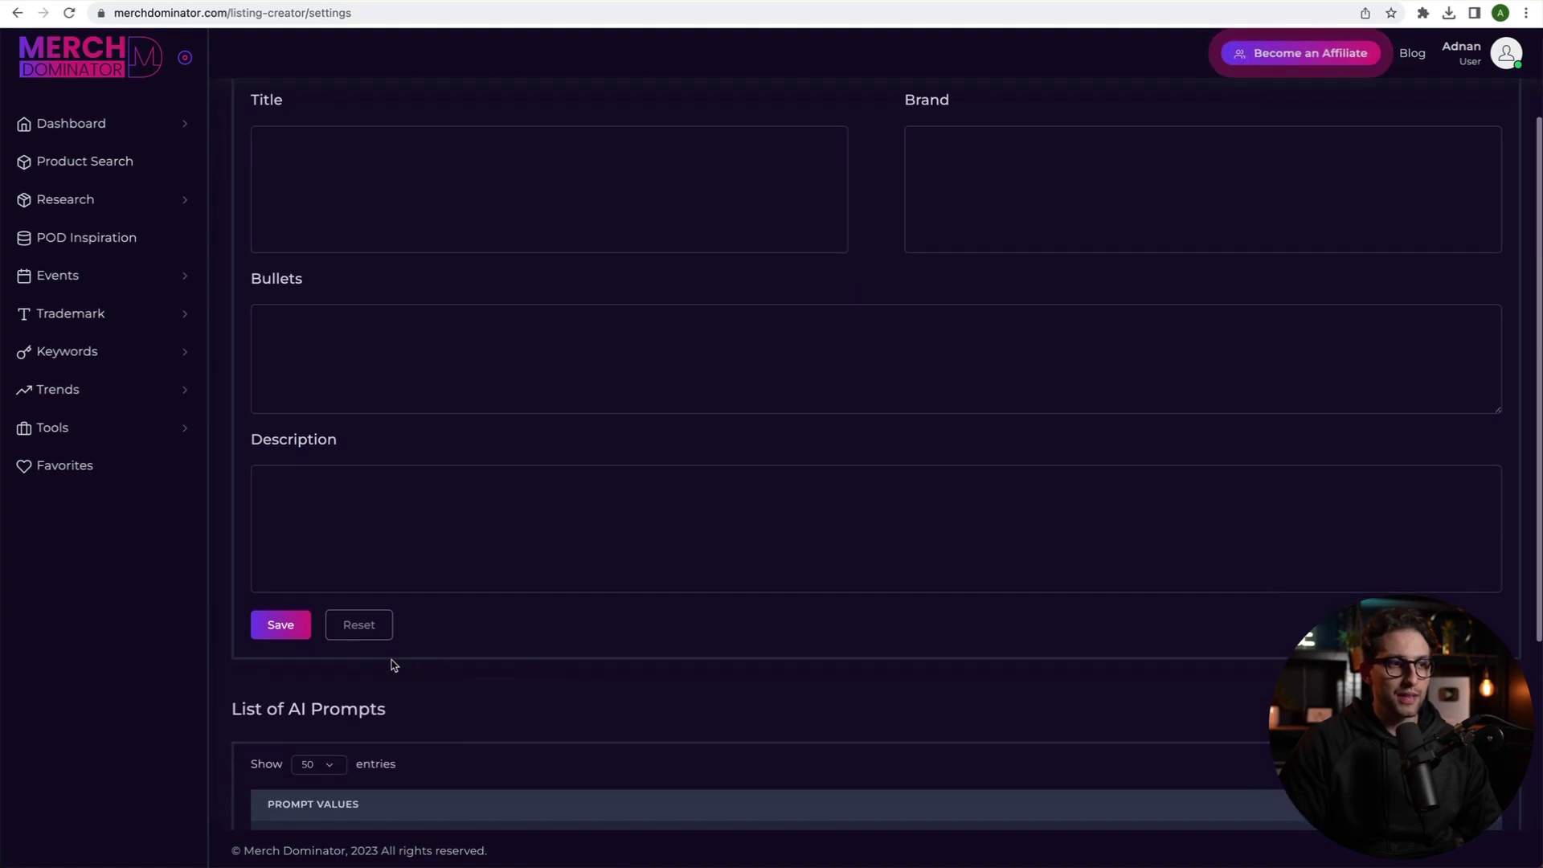
scroll(649, 610, "down", 4)
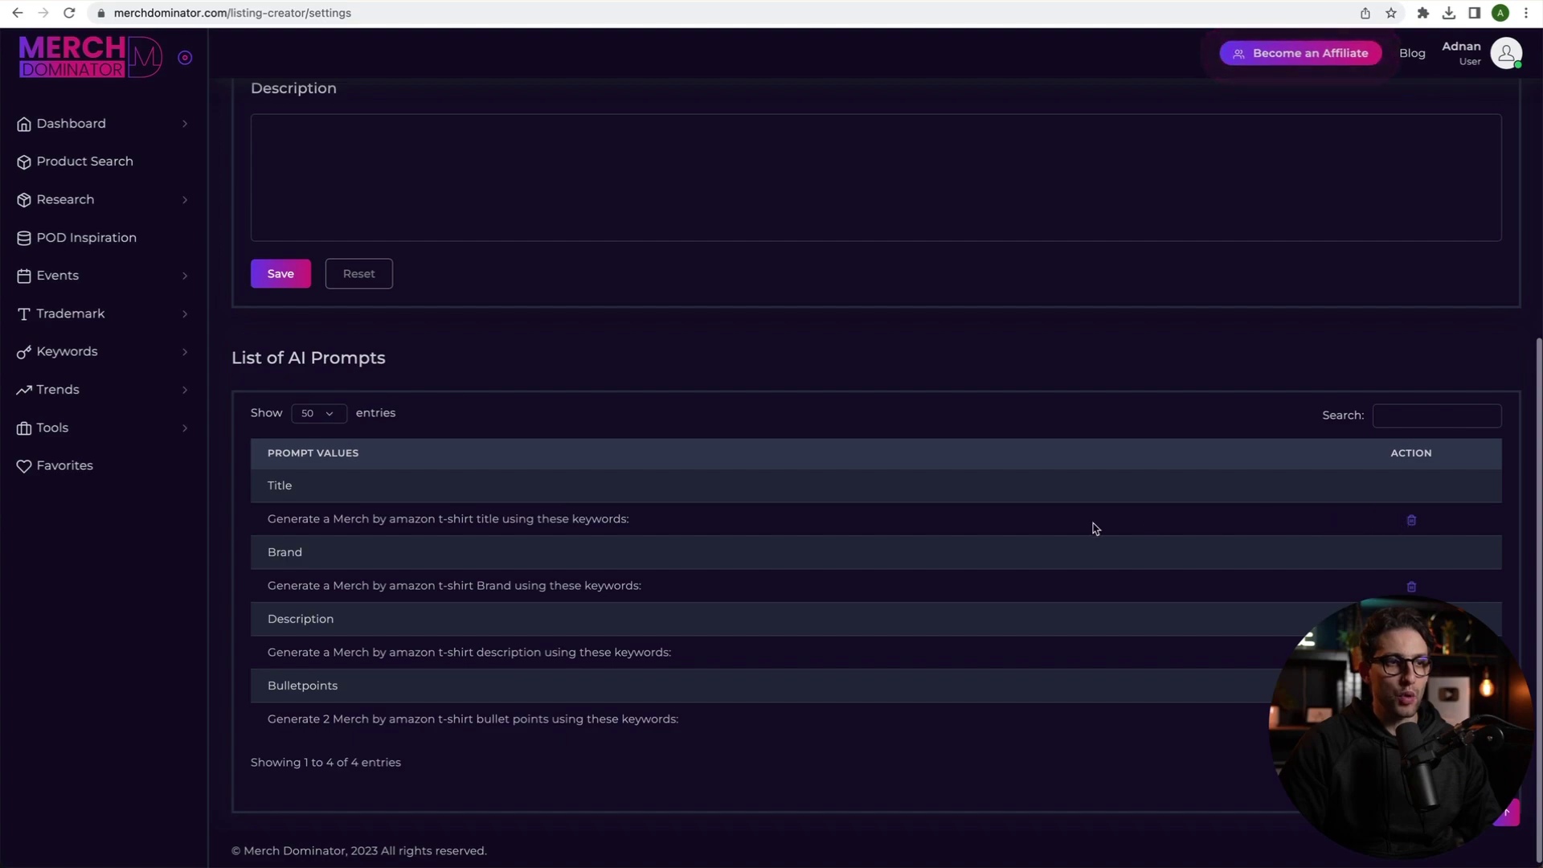
key("super+bracketleft")
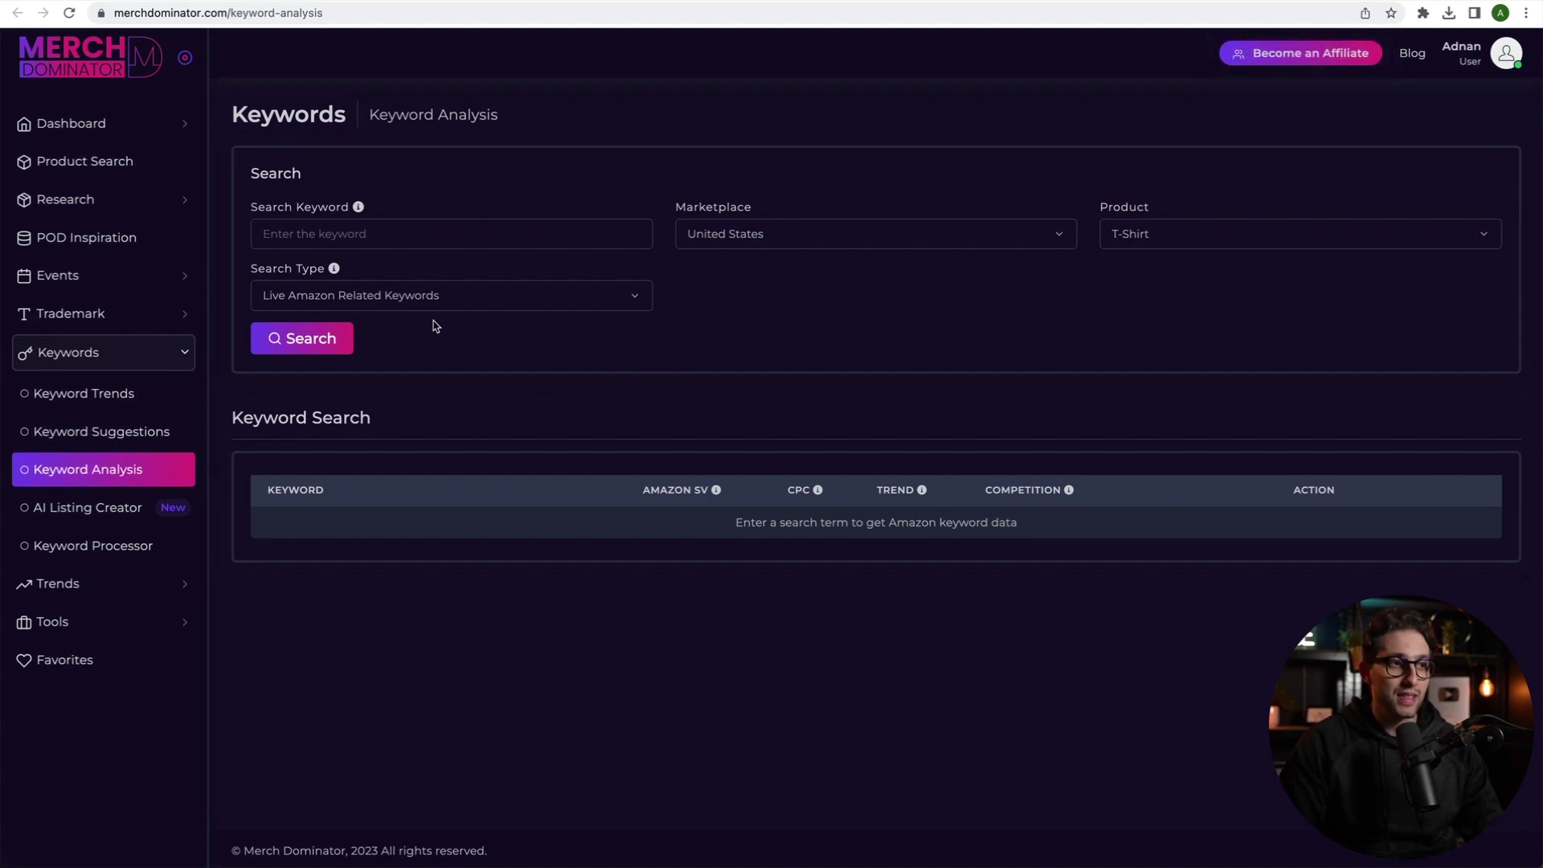
Run a Live Amazon Related Keywords search for cinco de mayo and browse the 78 results
left_click(392, 303)
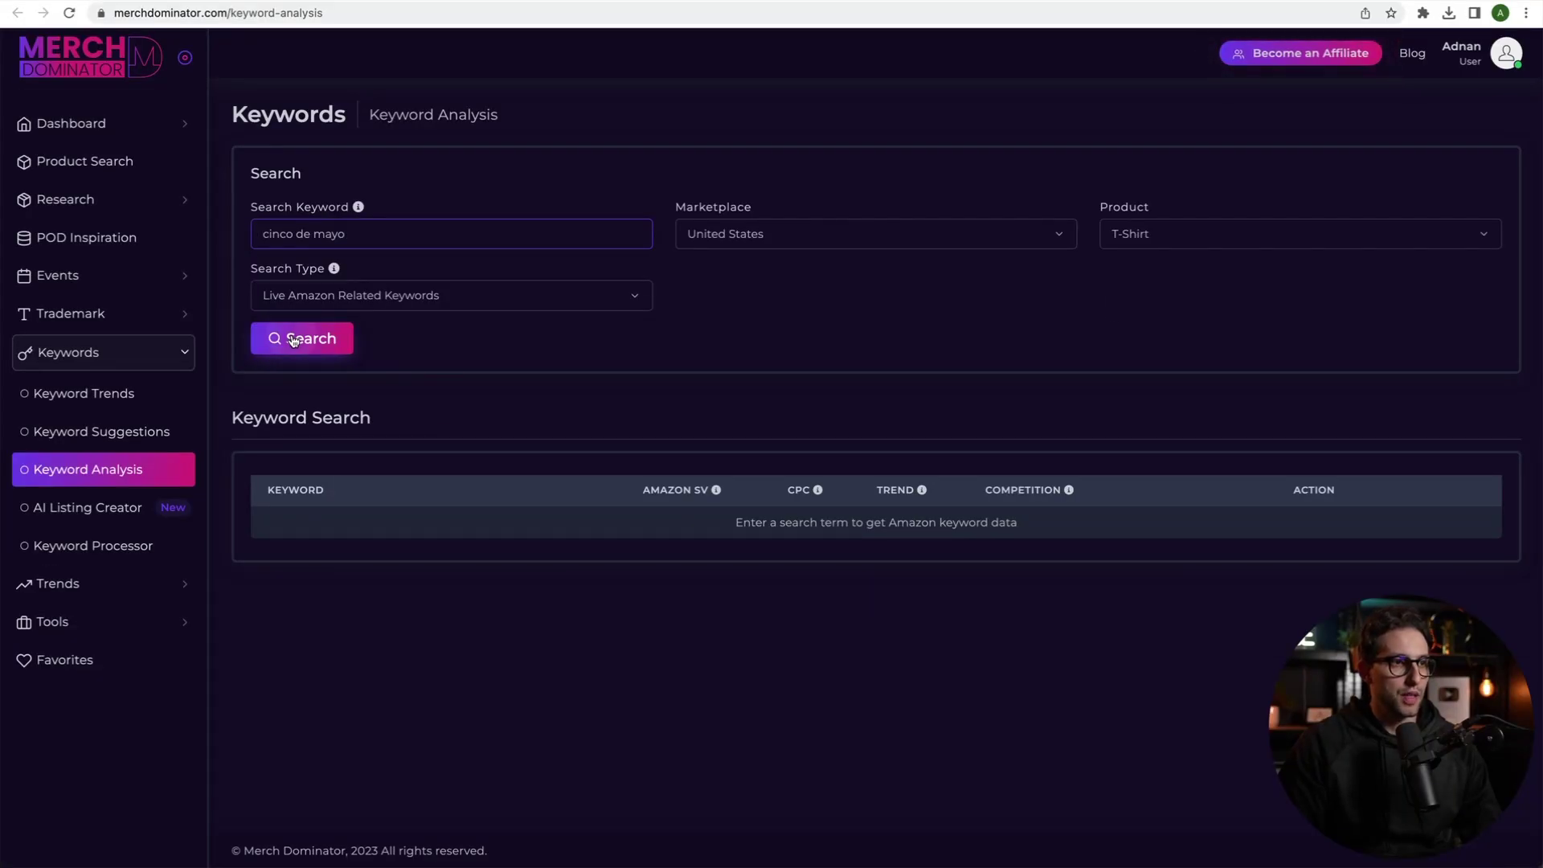
left_click(294, 340)
scroll(389, 578, "down", 5)
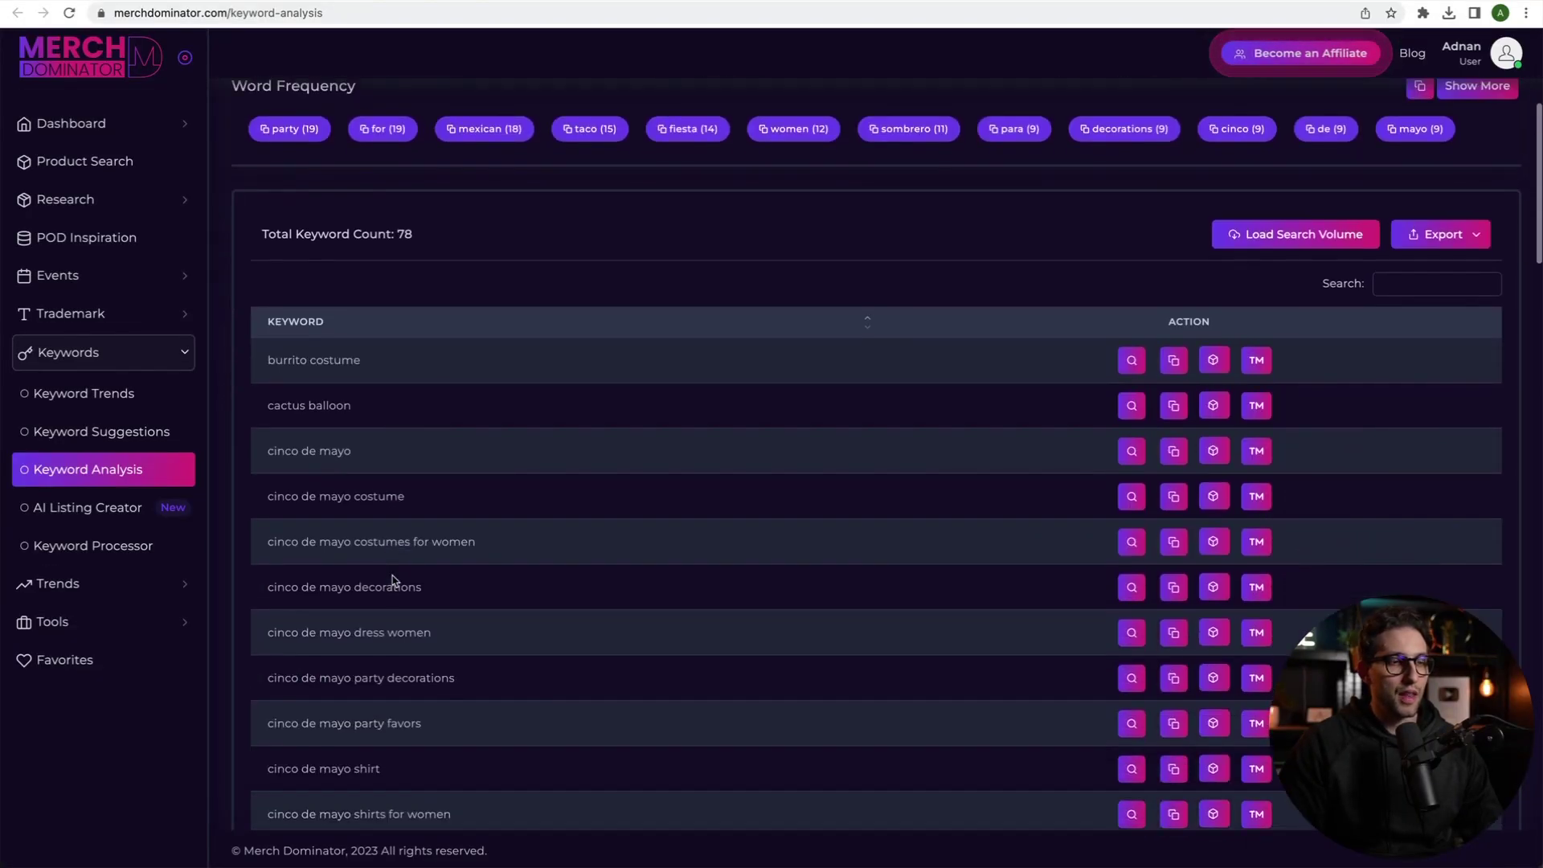
scroll(371, 459, "down", 3)
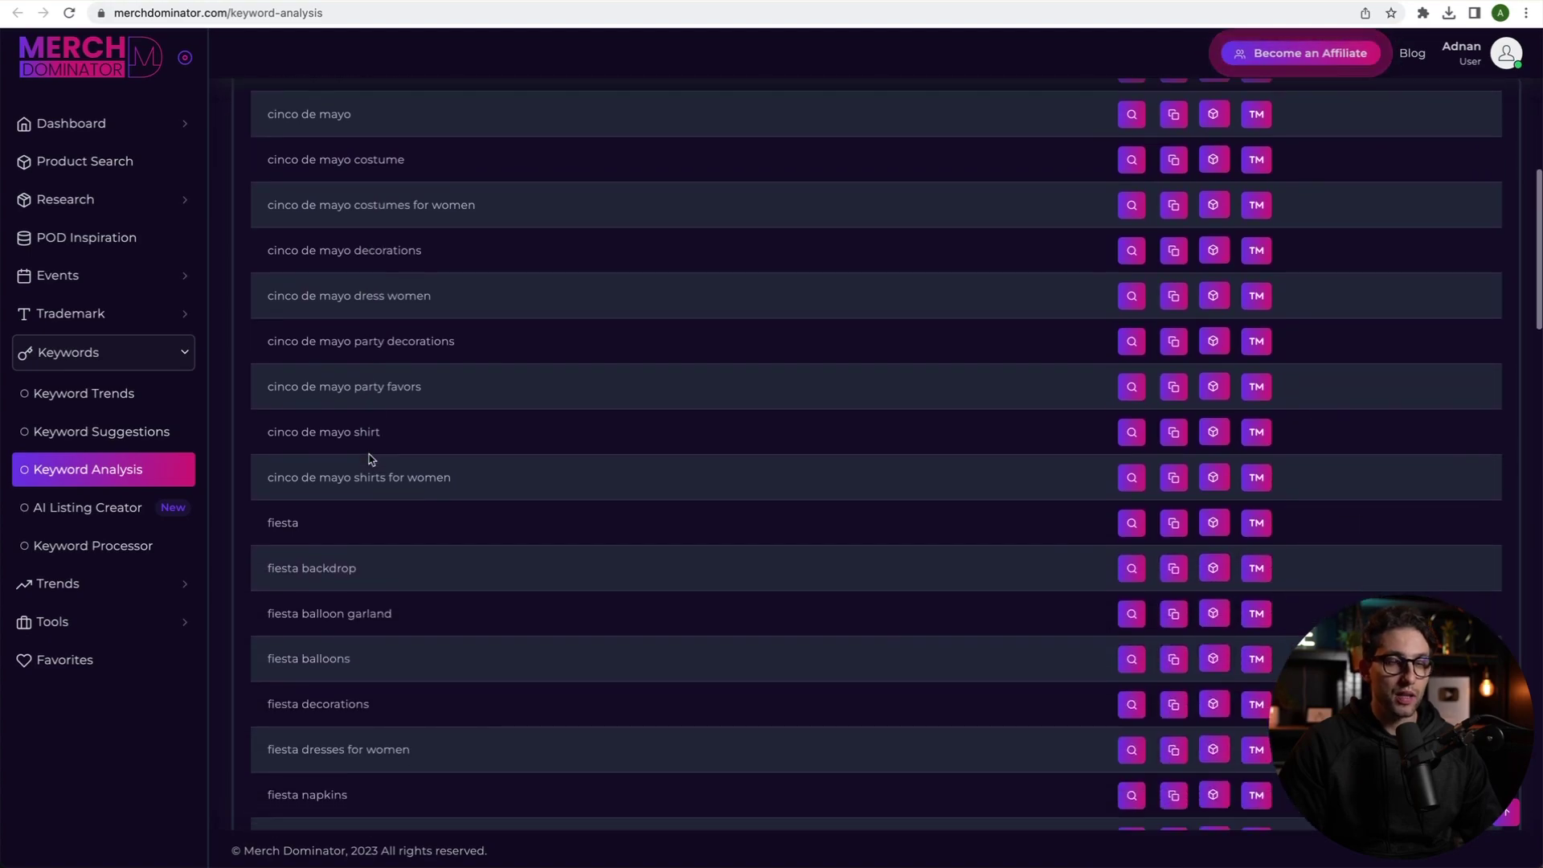
scroll(371, 459, "up", 3)
scroll(371, 459, "up", 1)
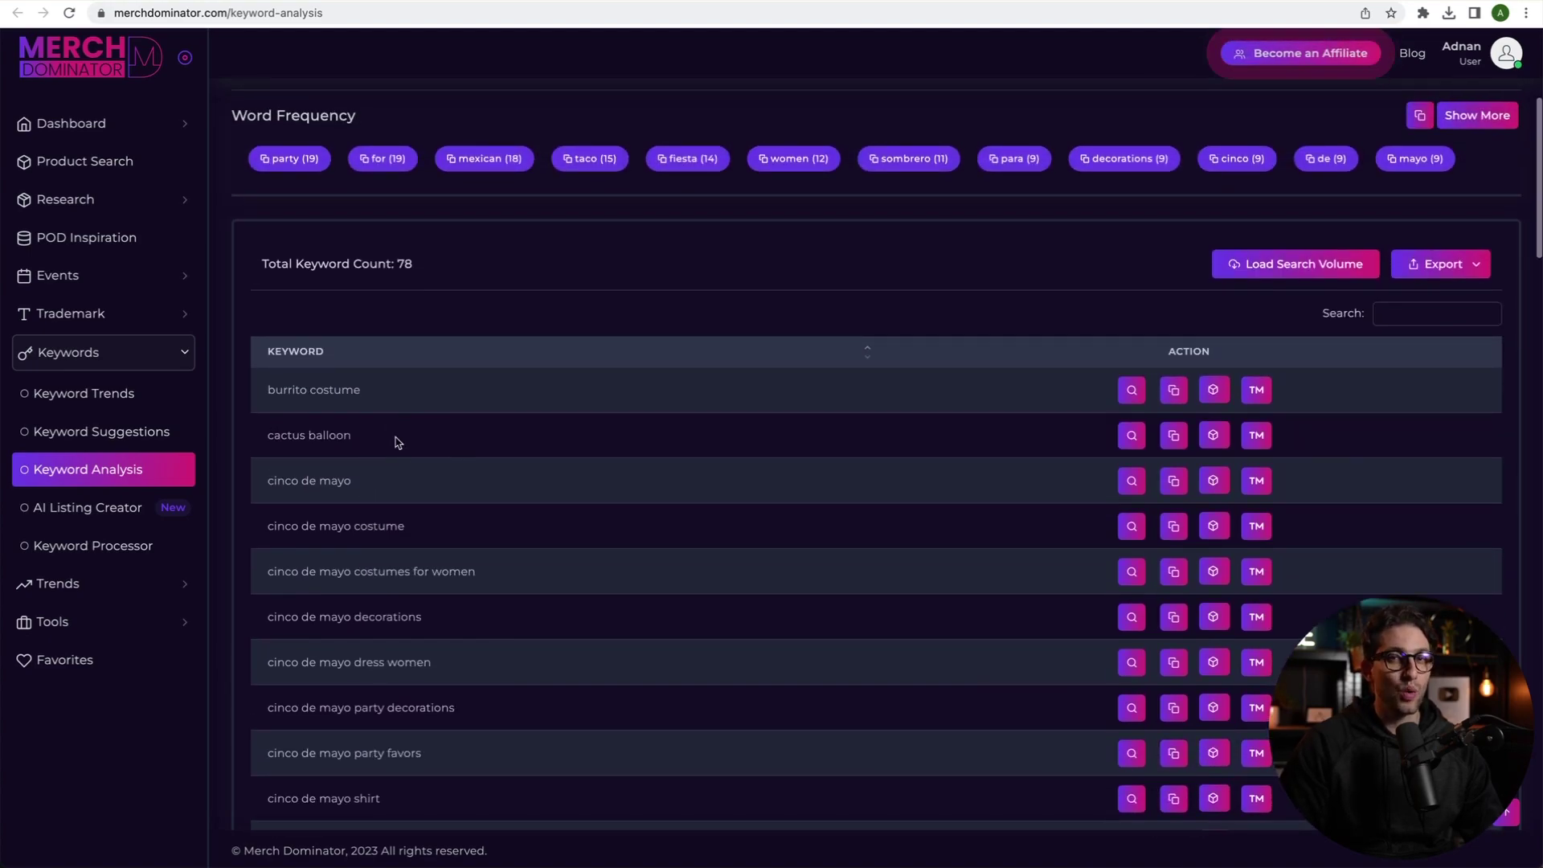
scroll(417, 440, "down", 4)
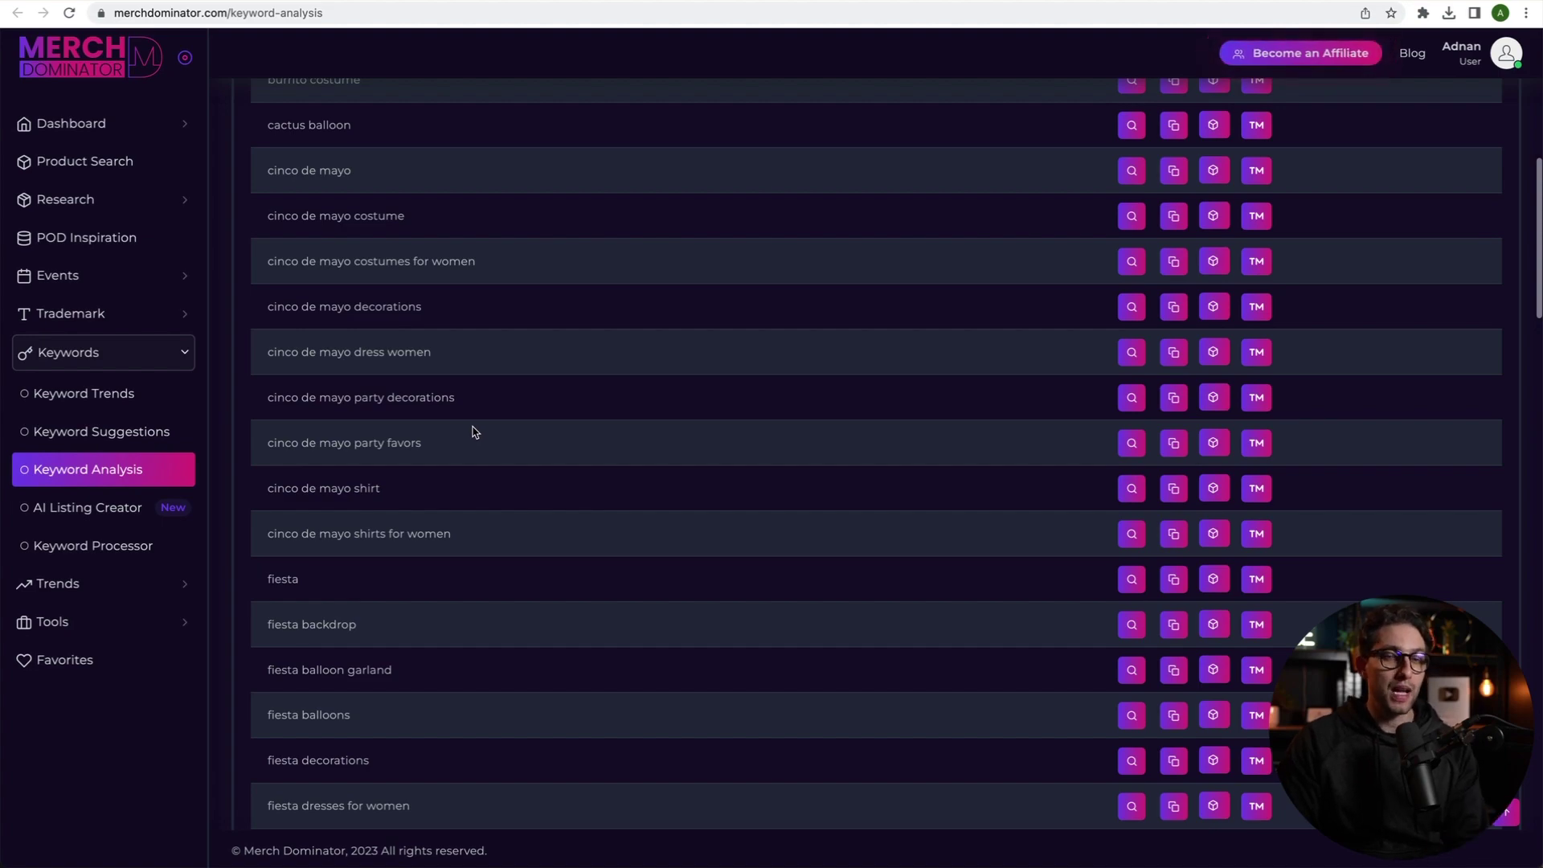
scroll(474, 434, "up", 2)
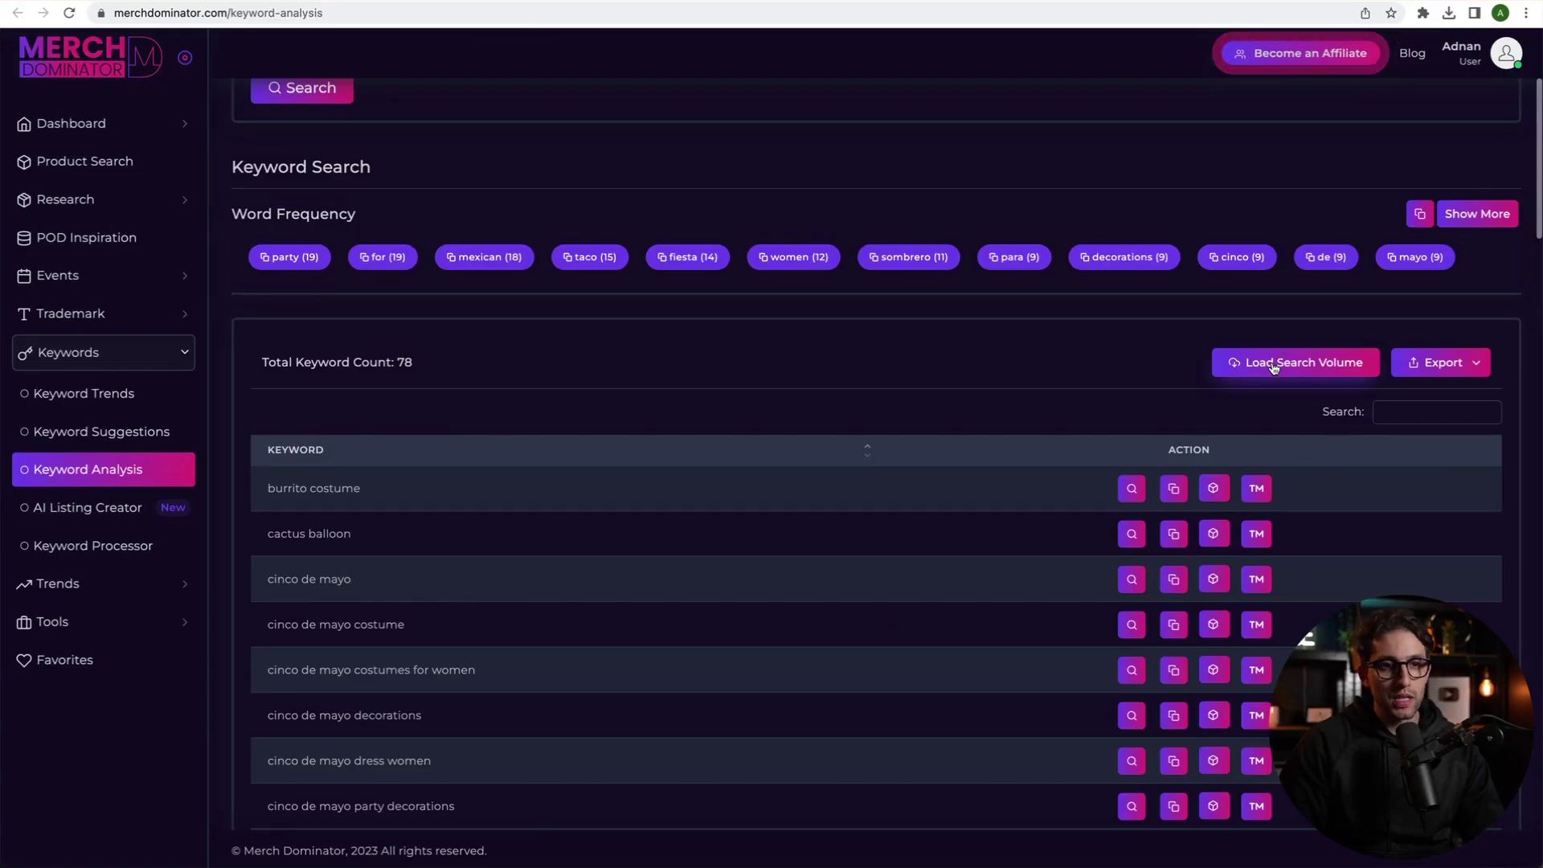
Load search volume for all keywords and check the cinco de mayo monthly trend chart
left_click(1273, 363)
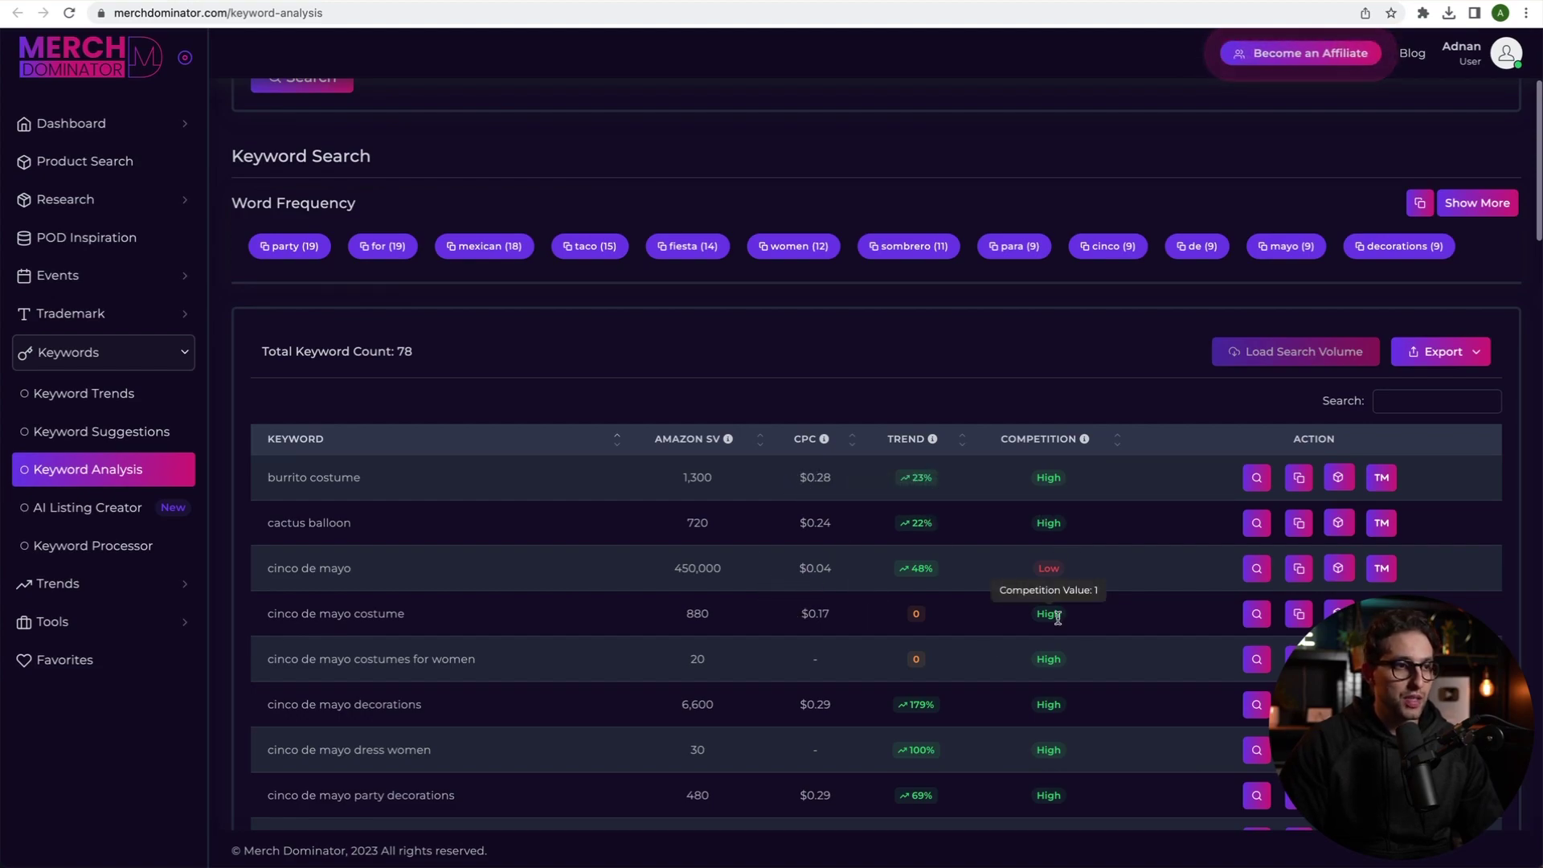
left_click(914, 570)
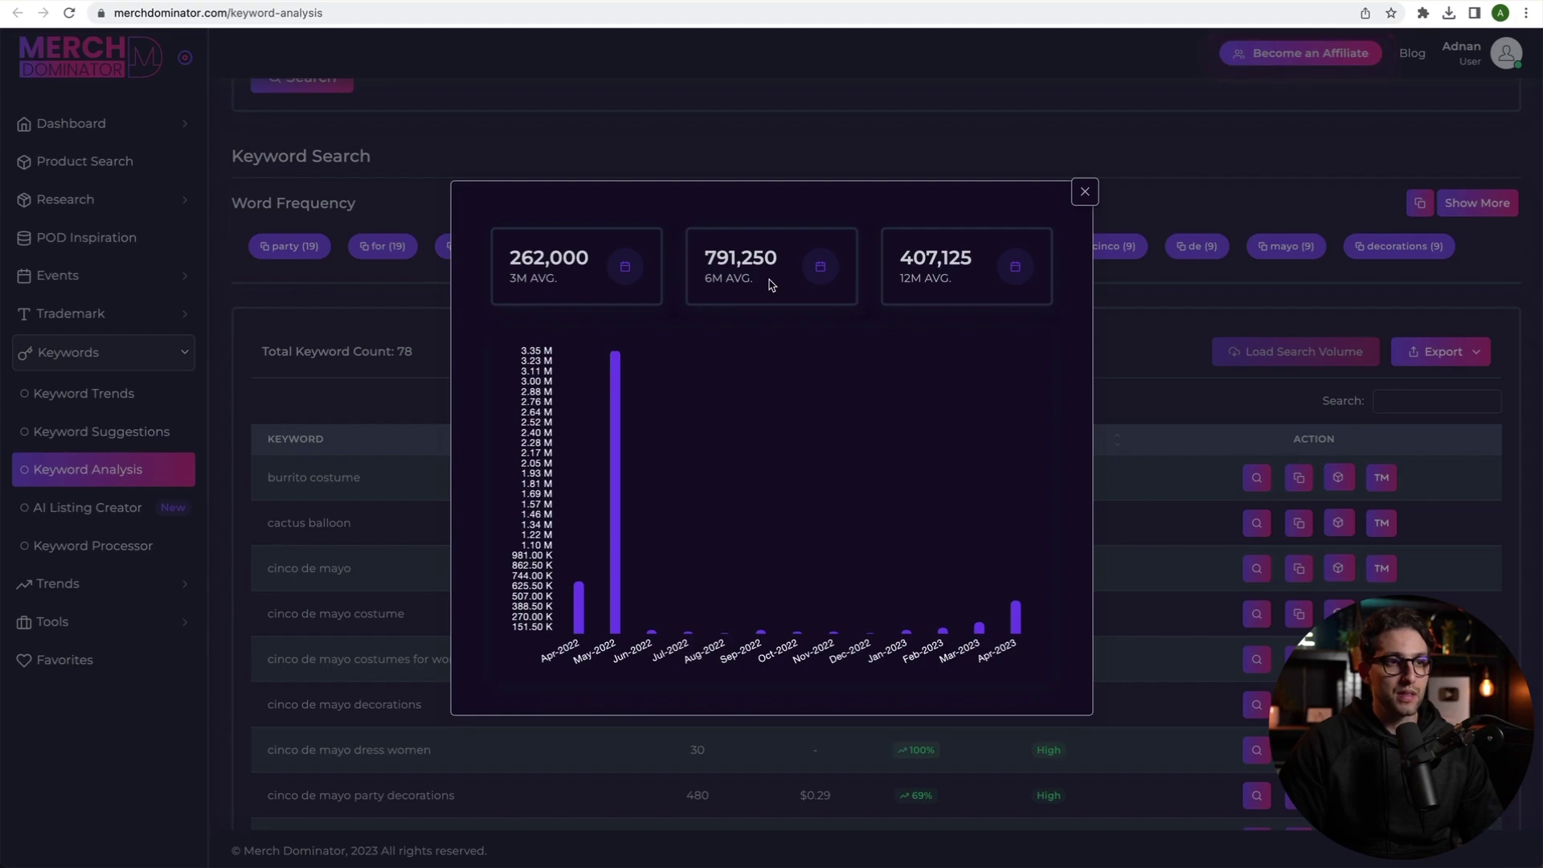
left_click(1082, 197)
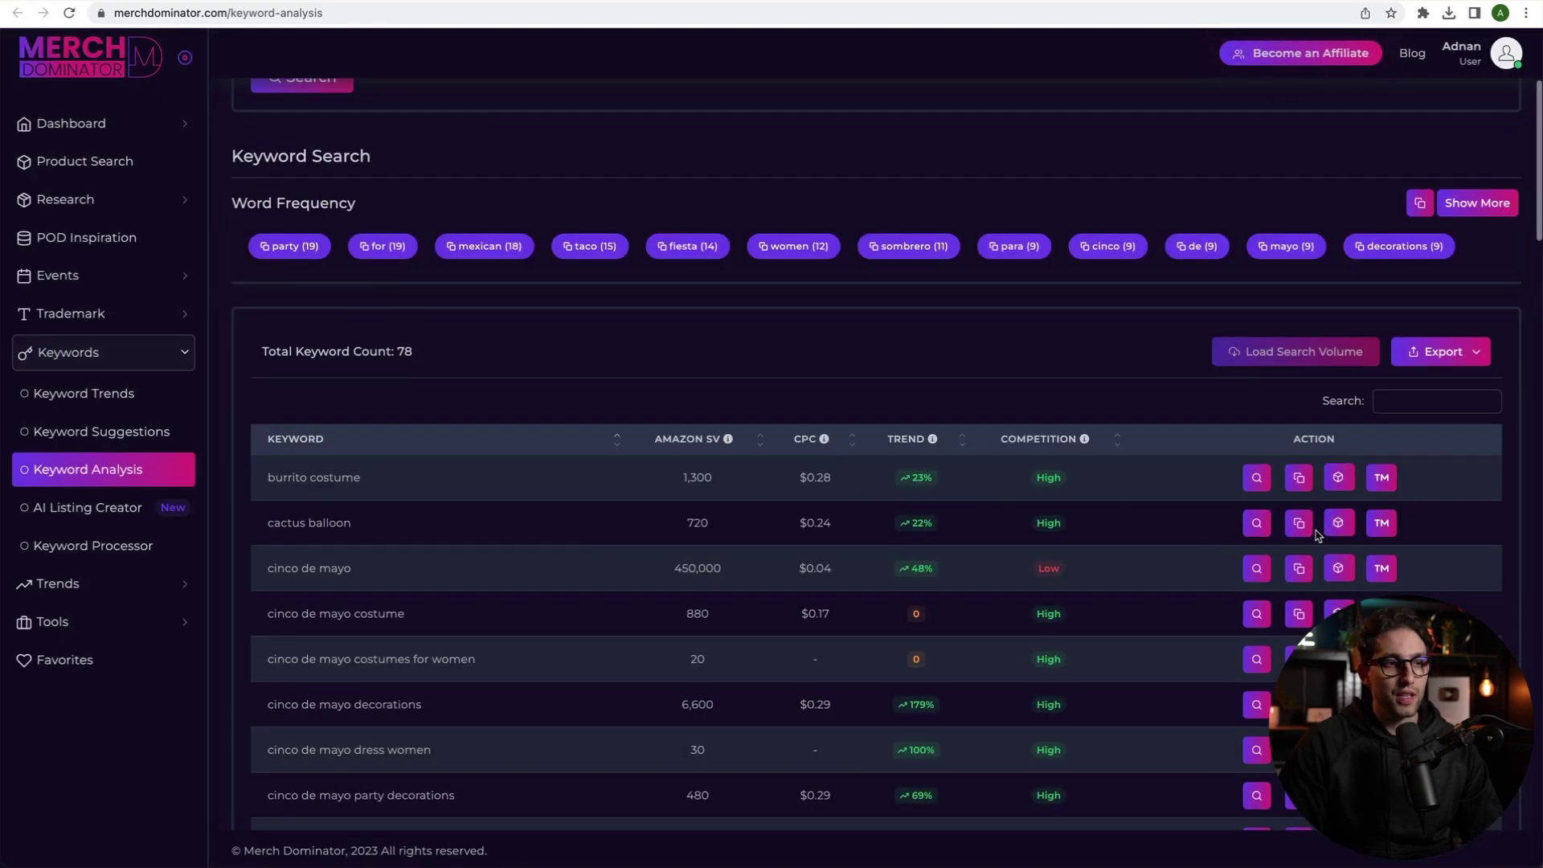
scroll(1326, 572, "down", 3)
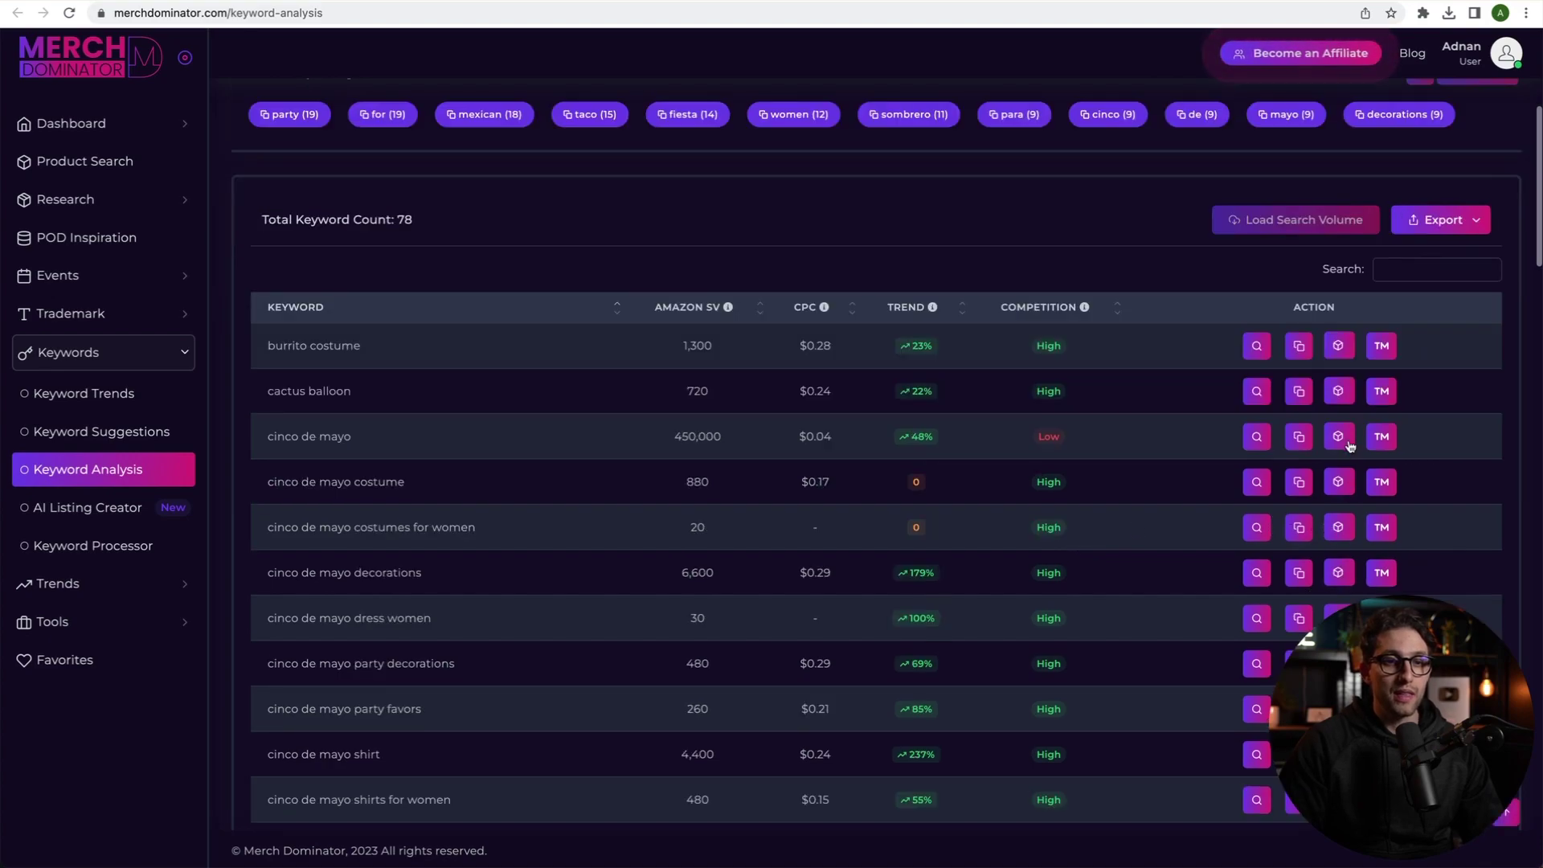
left_click(1337, 444)
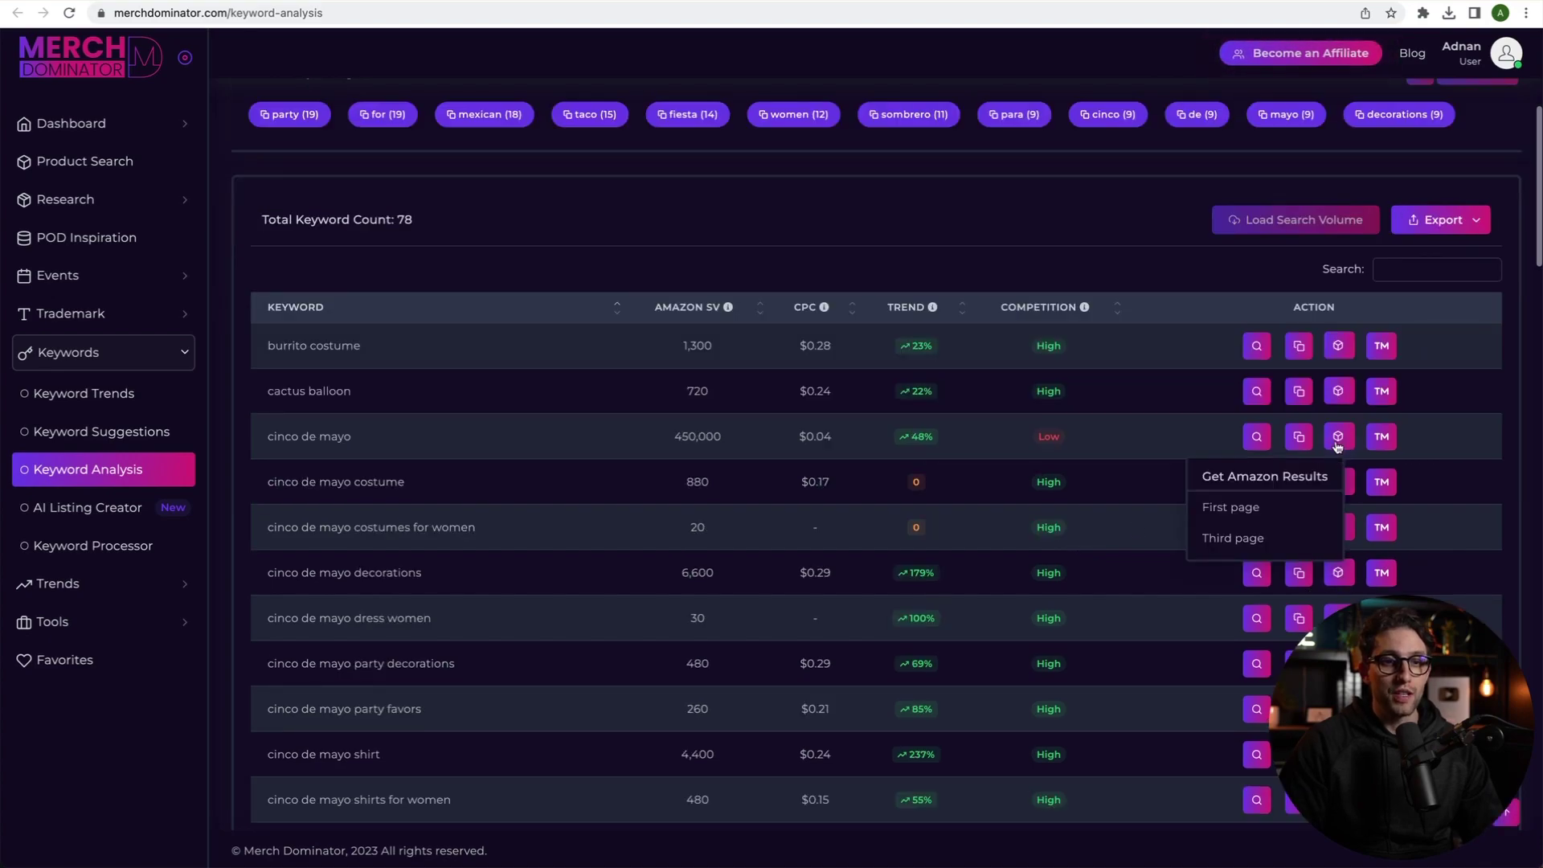
Analyse the first-page Amazon results for cinco de mayo: 8,000 products, $18 average price
left_click(1238, 510)
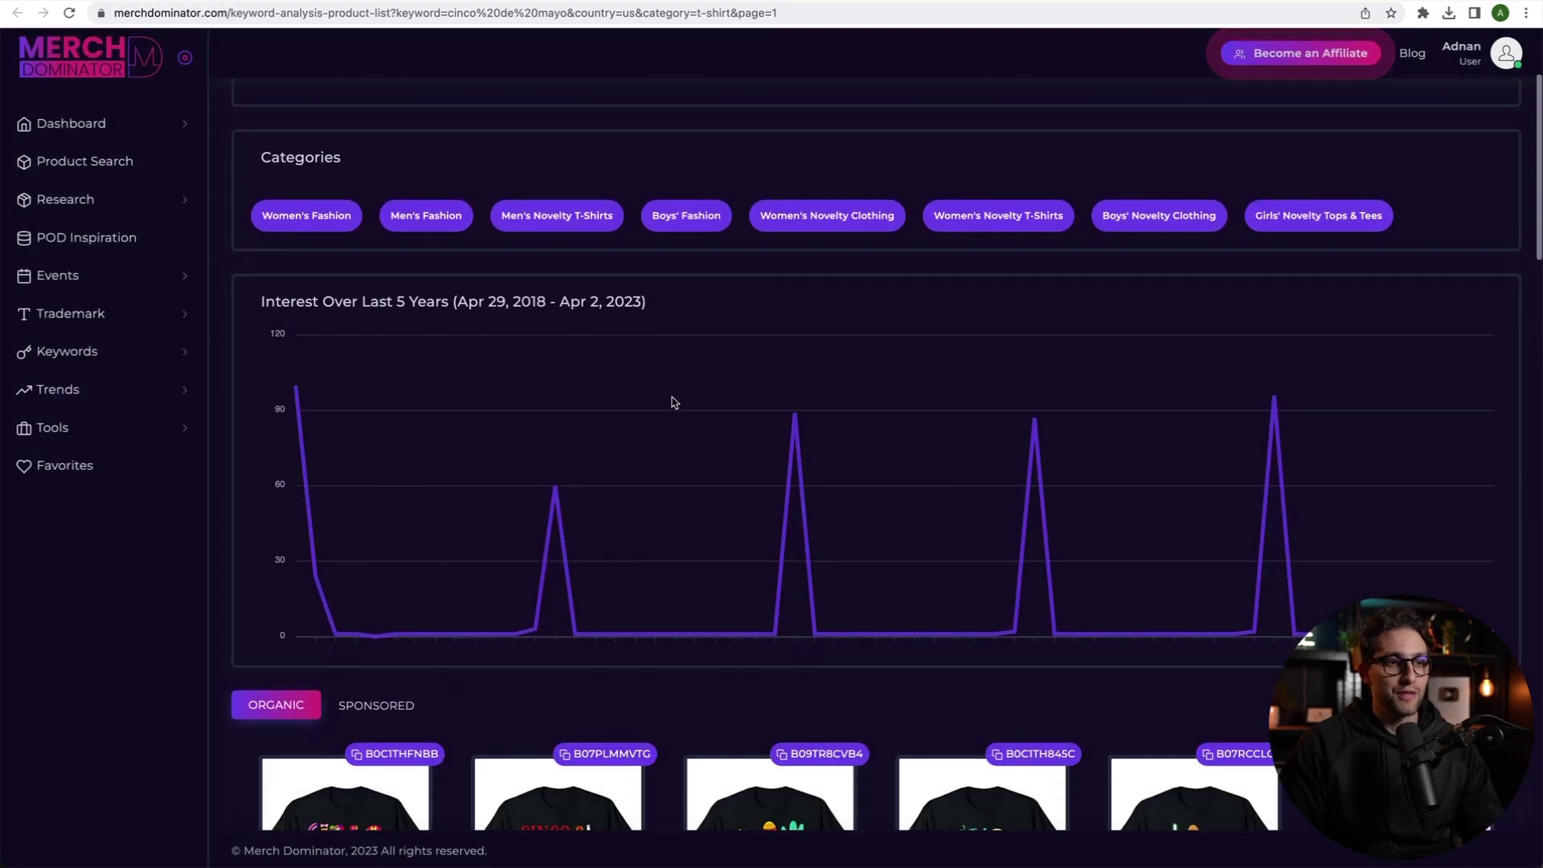
scroll(674, 402, "down", 15)
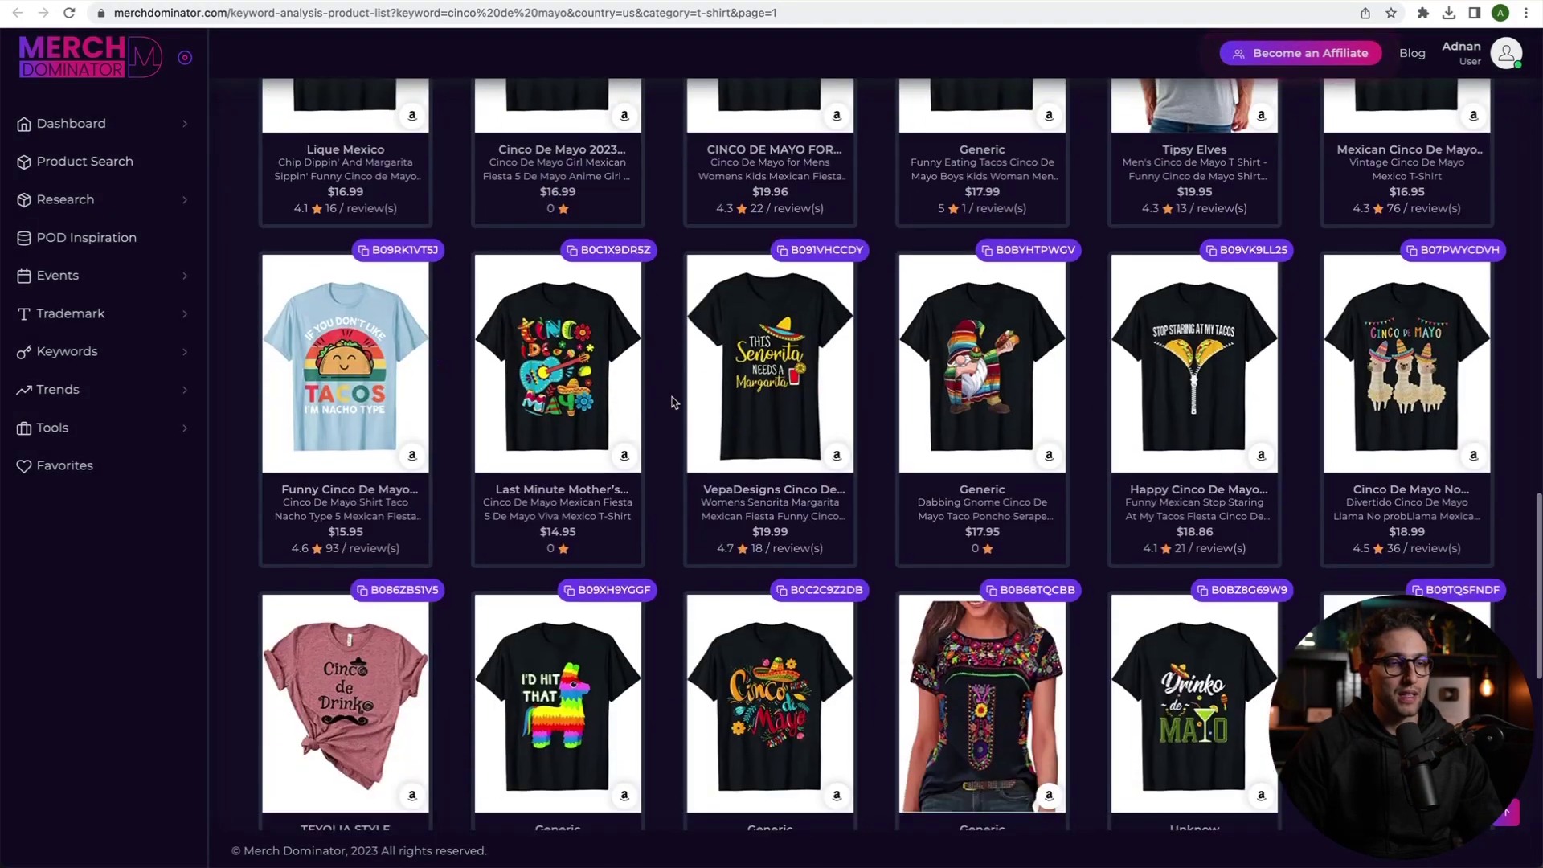
scroll(674, 402, "up", 15)
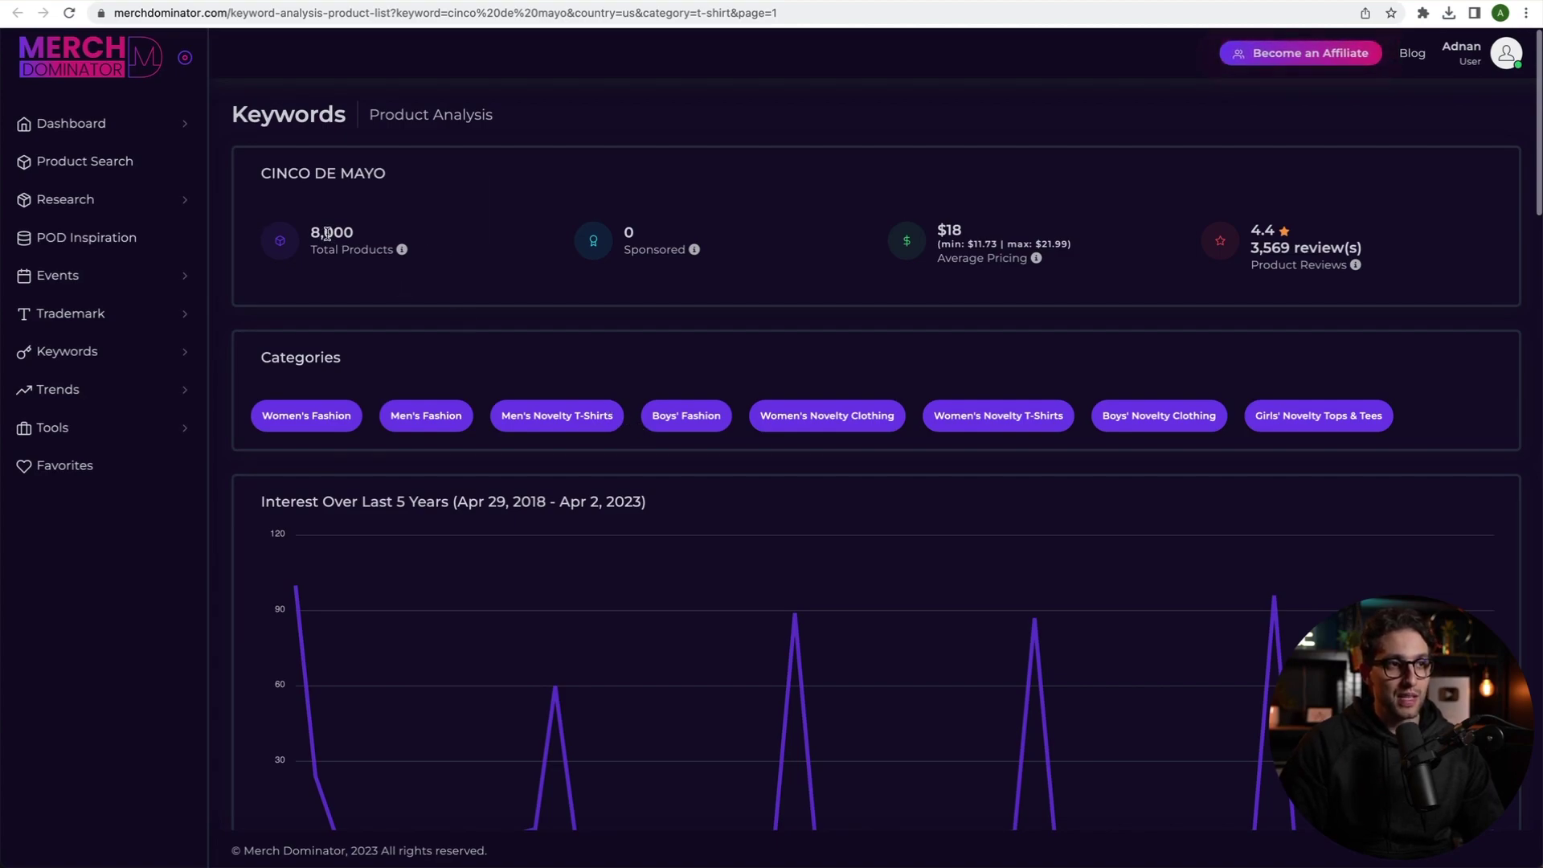
scroll(326, 233, "down", 2)
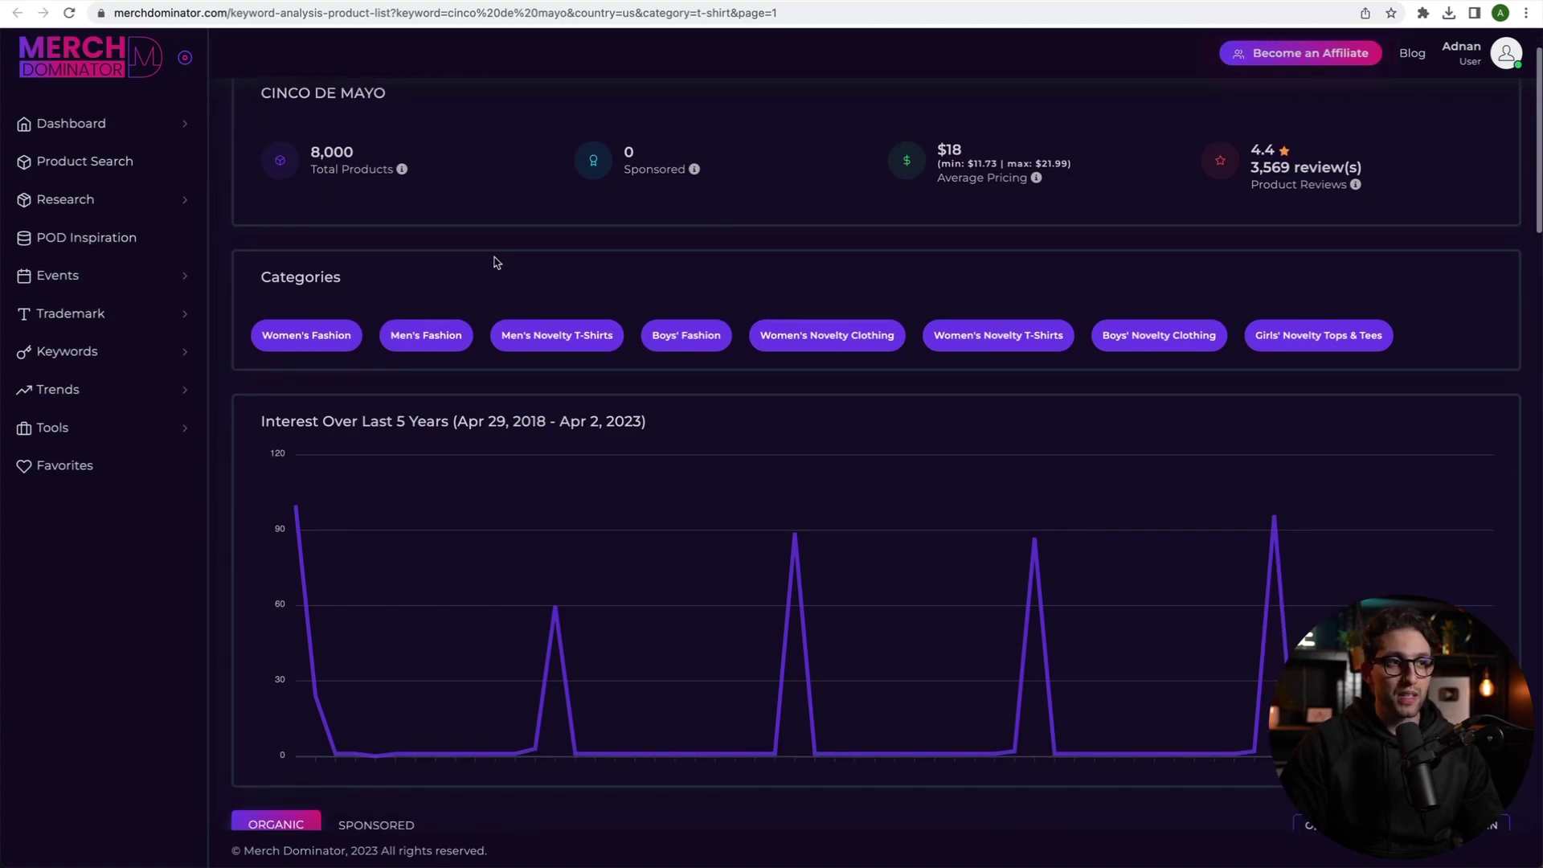
scroll(495, 262, "down", 5)
View the cinco de mayo t-shirt search on Amazon, noting its 8,000 results
left_click(1348, 479)
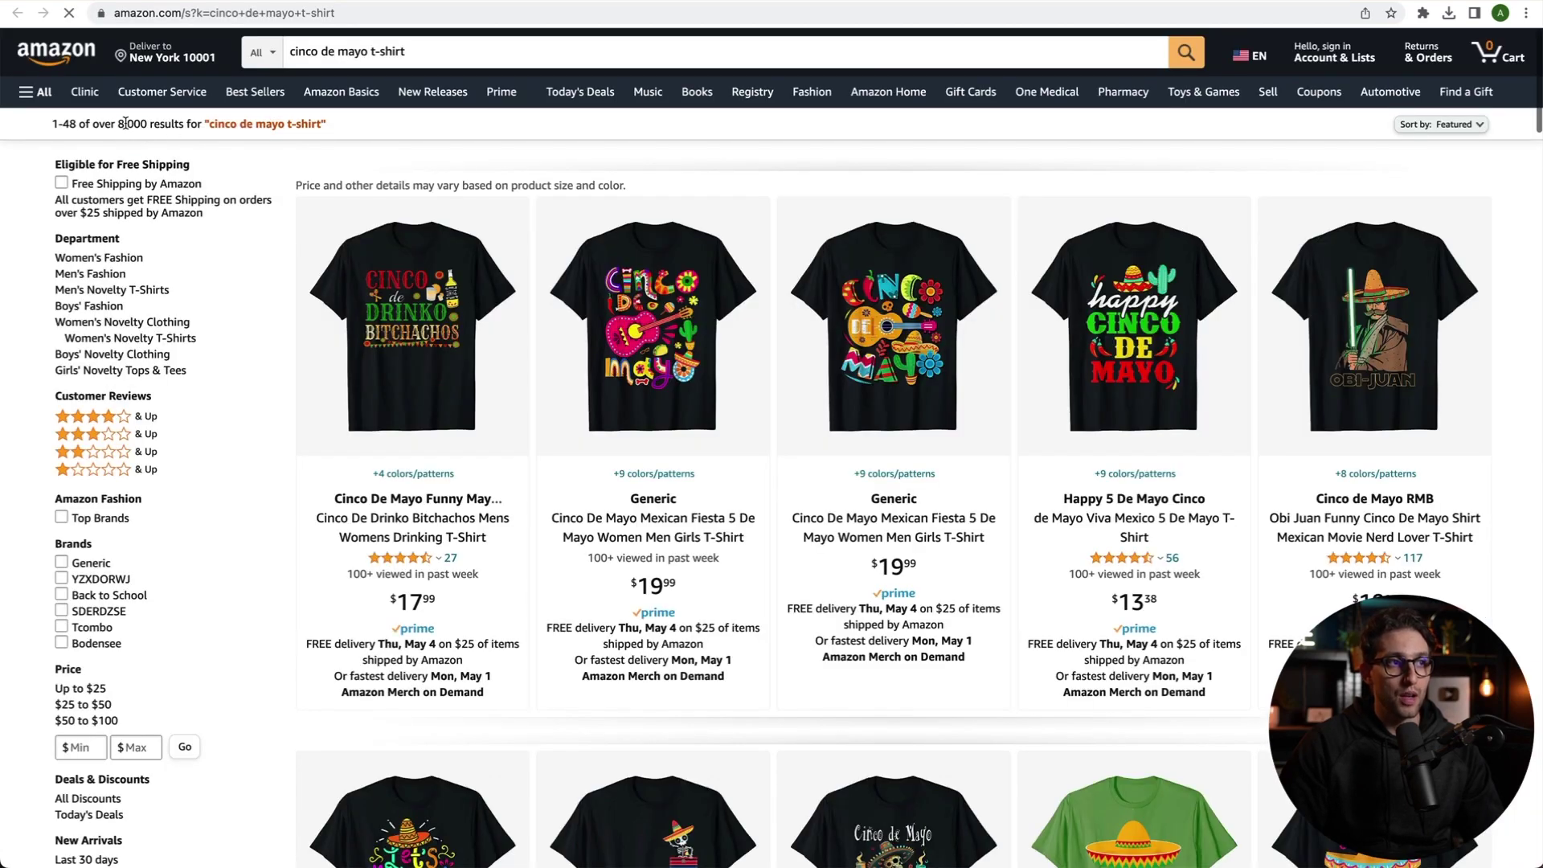
double_click(125, 122)
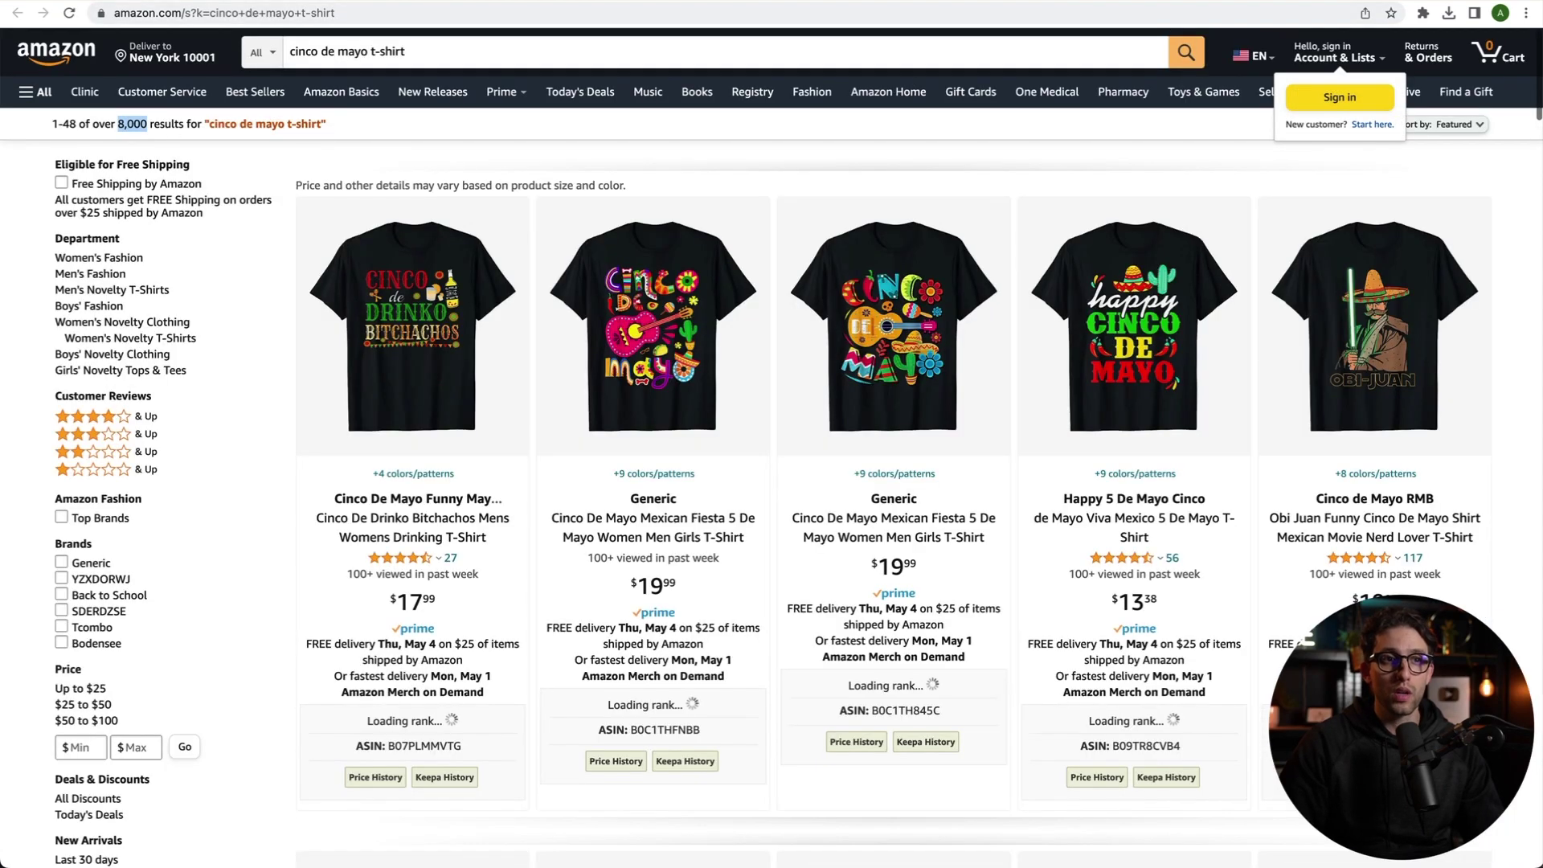
key("ctrl+w")
Return to the Keyword Analysis table and copy all 78 keywords via Export > Copy
scroll(1077, 215, "up", 5)
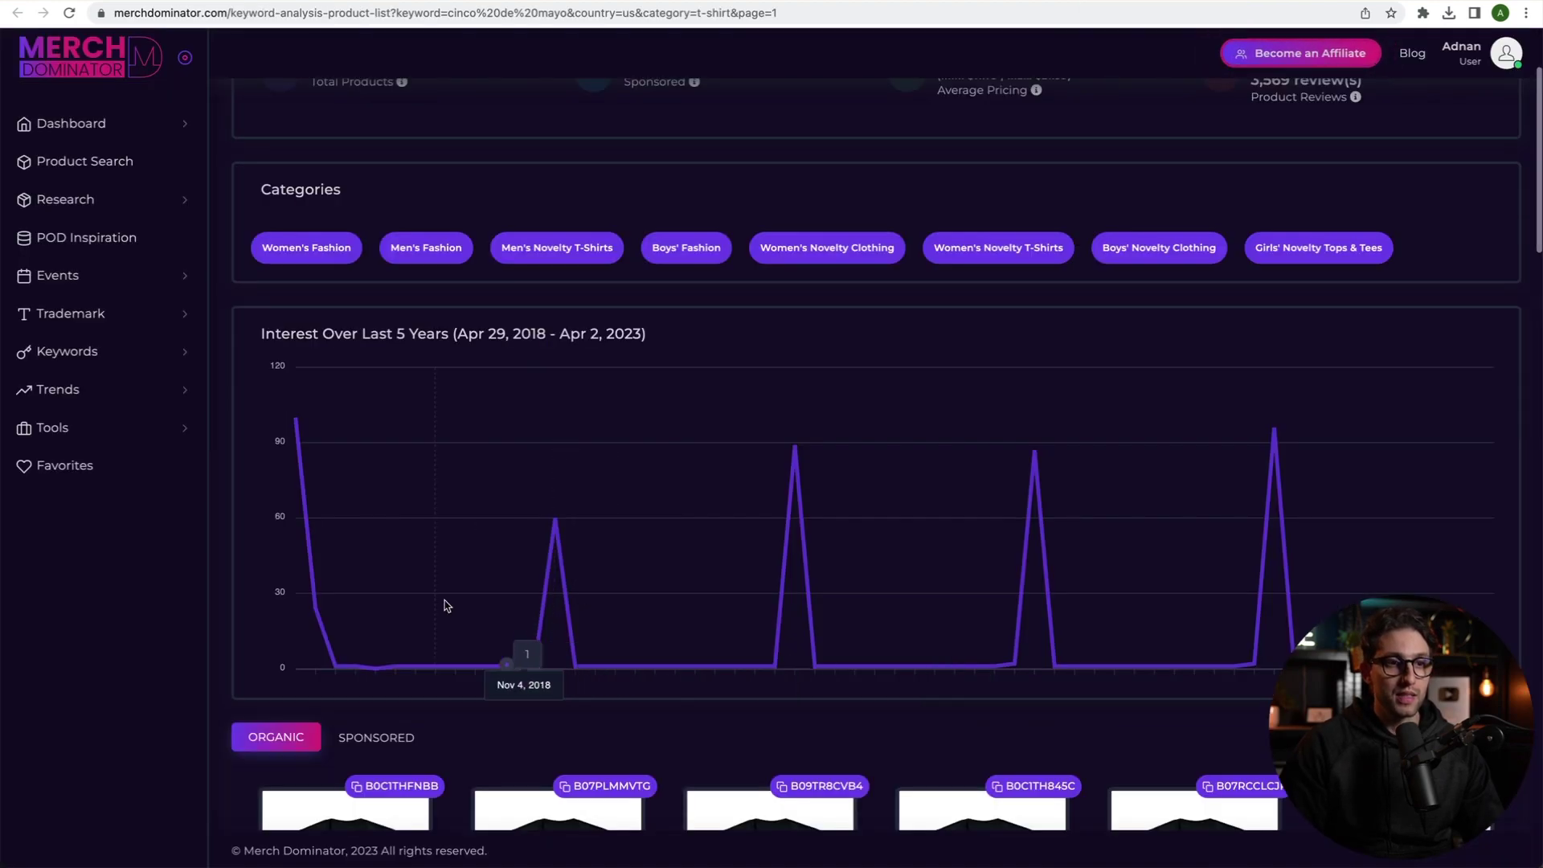
key("alt+Left")
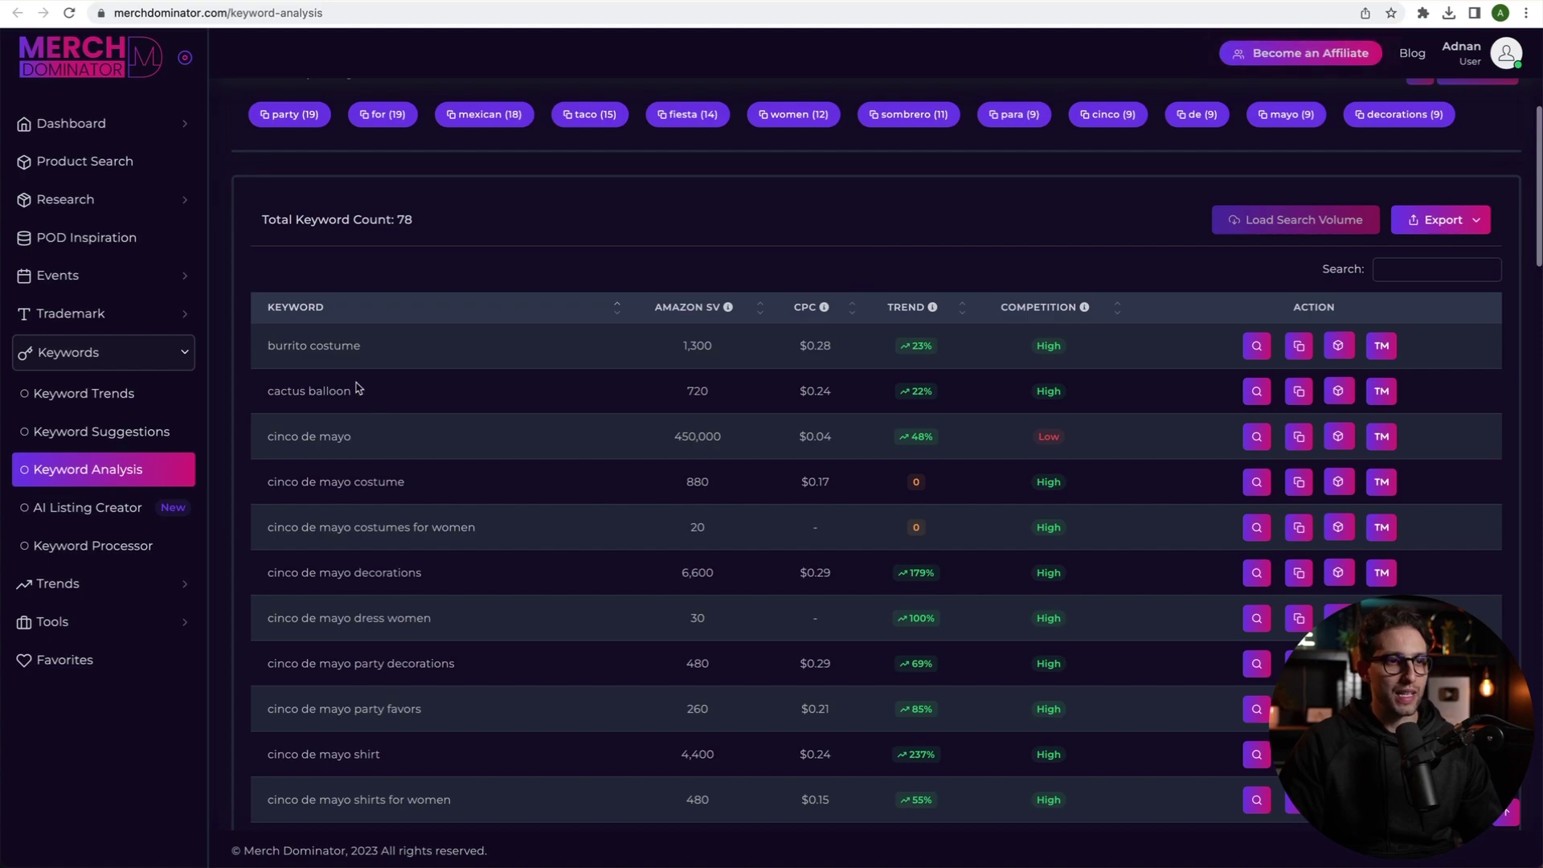
left_click(1442, 222)
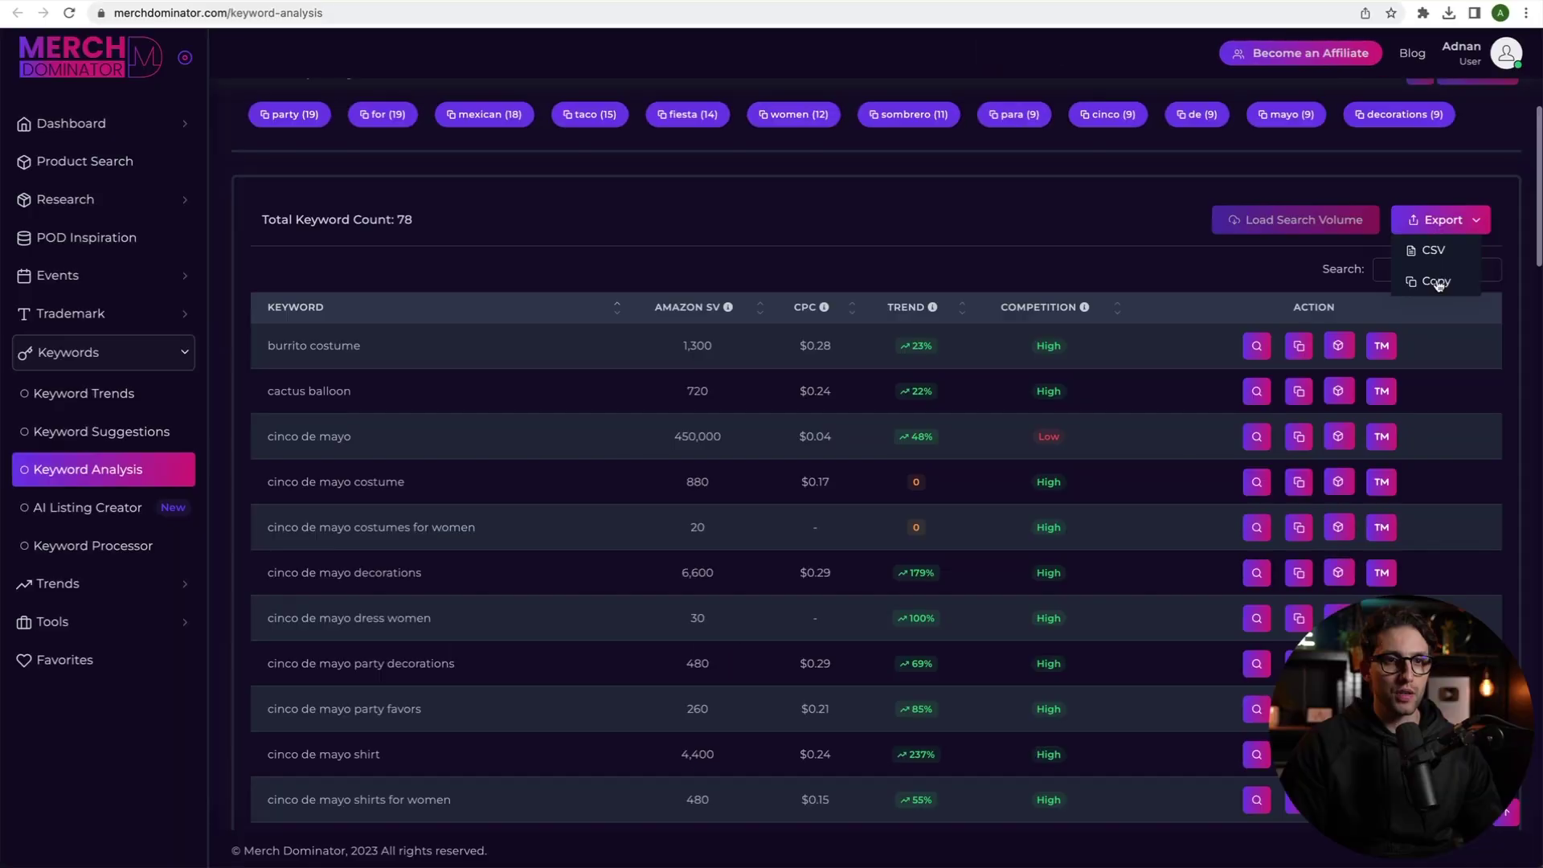
left_click(1436, 282)
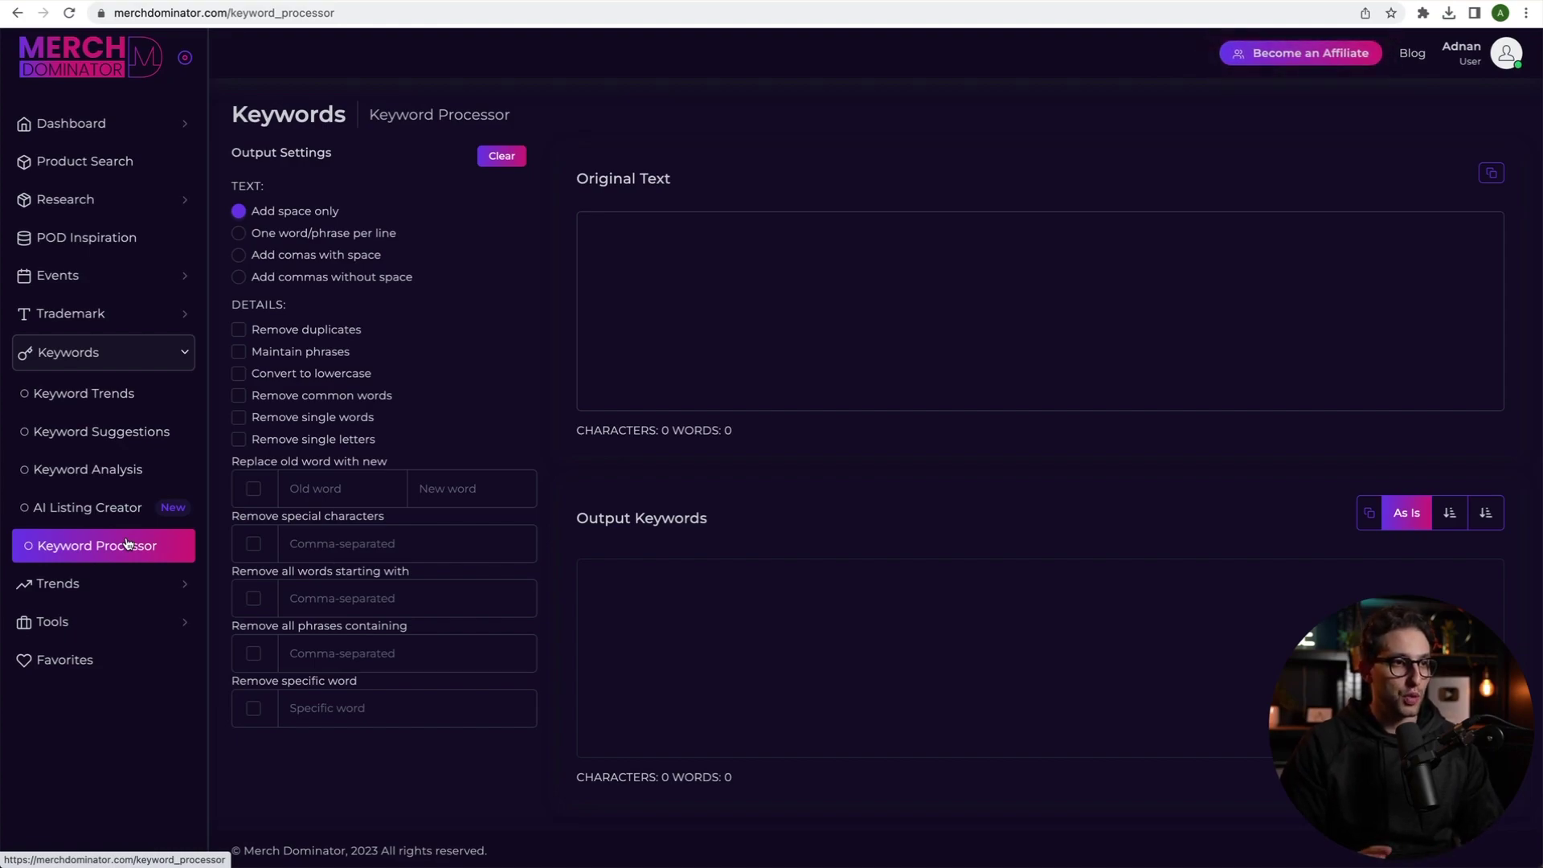
Paste the keywords, output them comma-separated with duplicates removed, and copy the 64-word result
left_click(622, 241)
key("super+v")
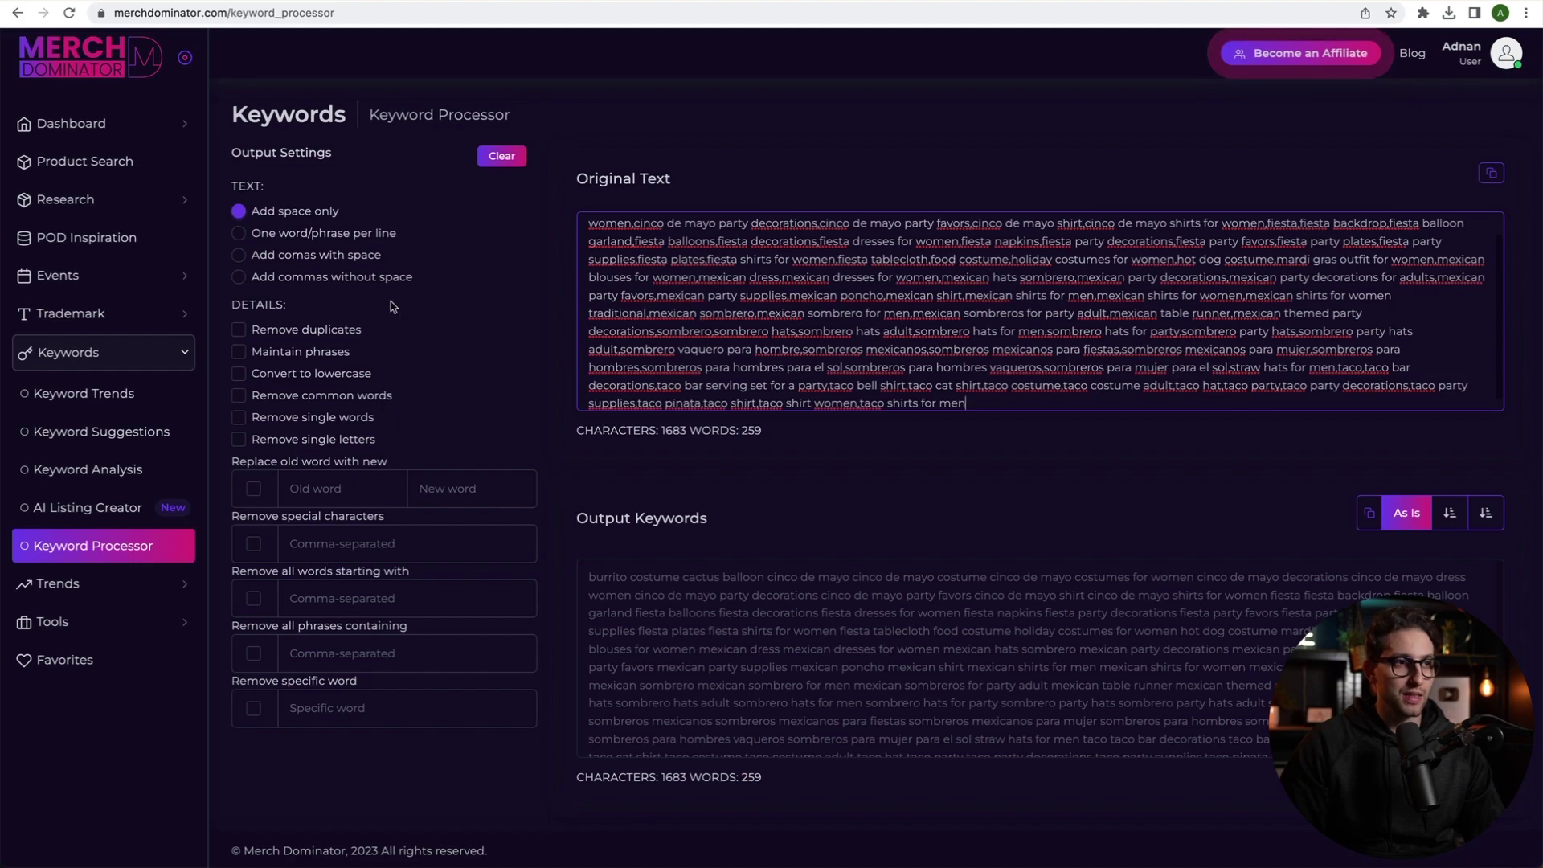
left_click(239, 255)
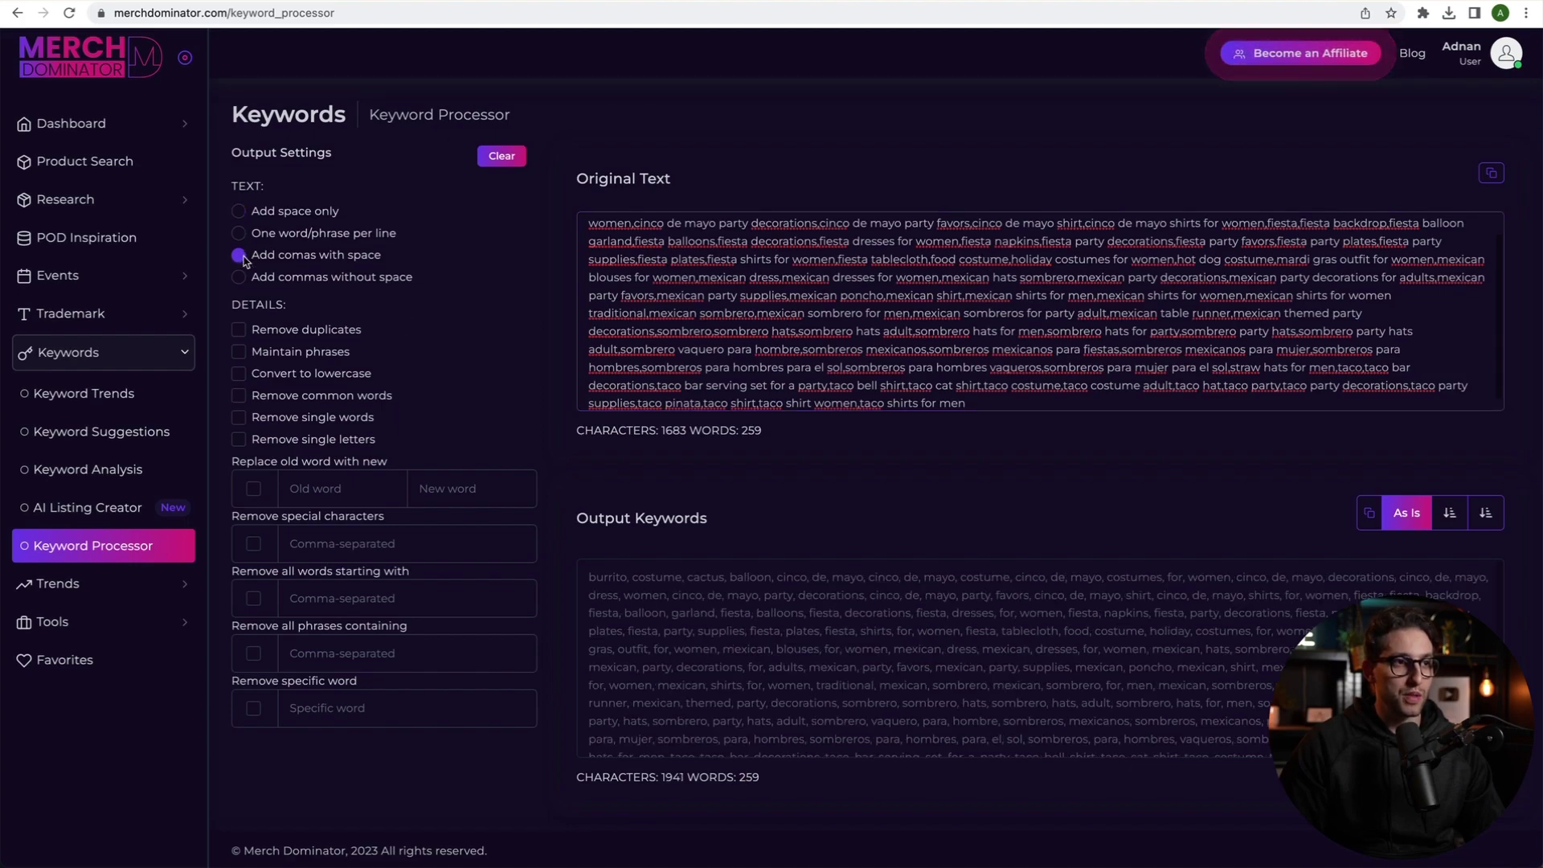
left_click(238, 331)
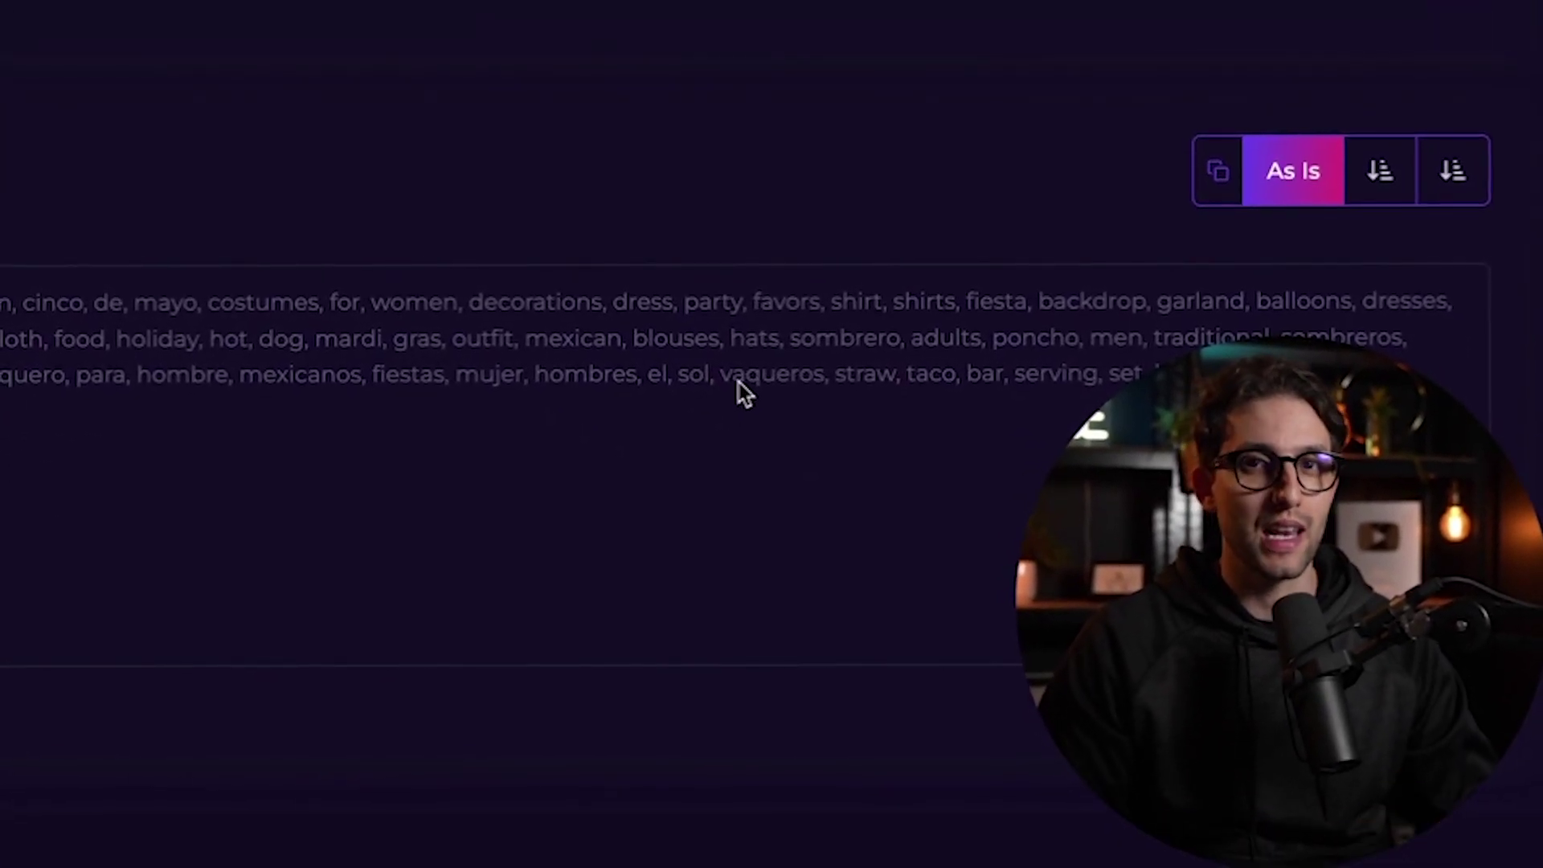
left_click(1213, 174)
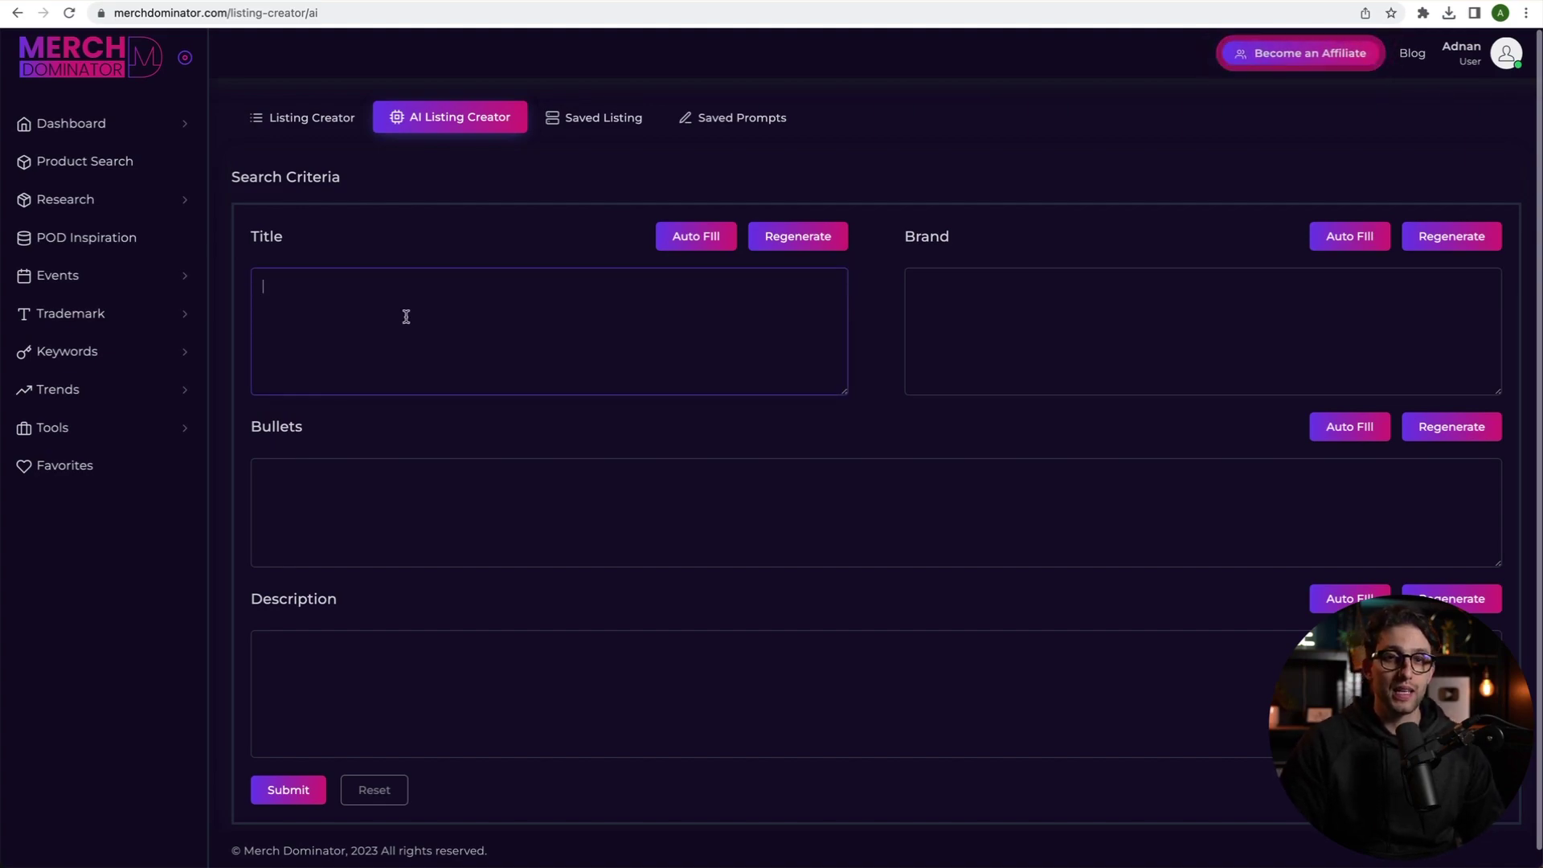
Insert the t-shirt title prompt into the Title box and paste the 64 keywords after it
left_click(696, 238)
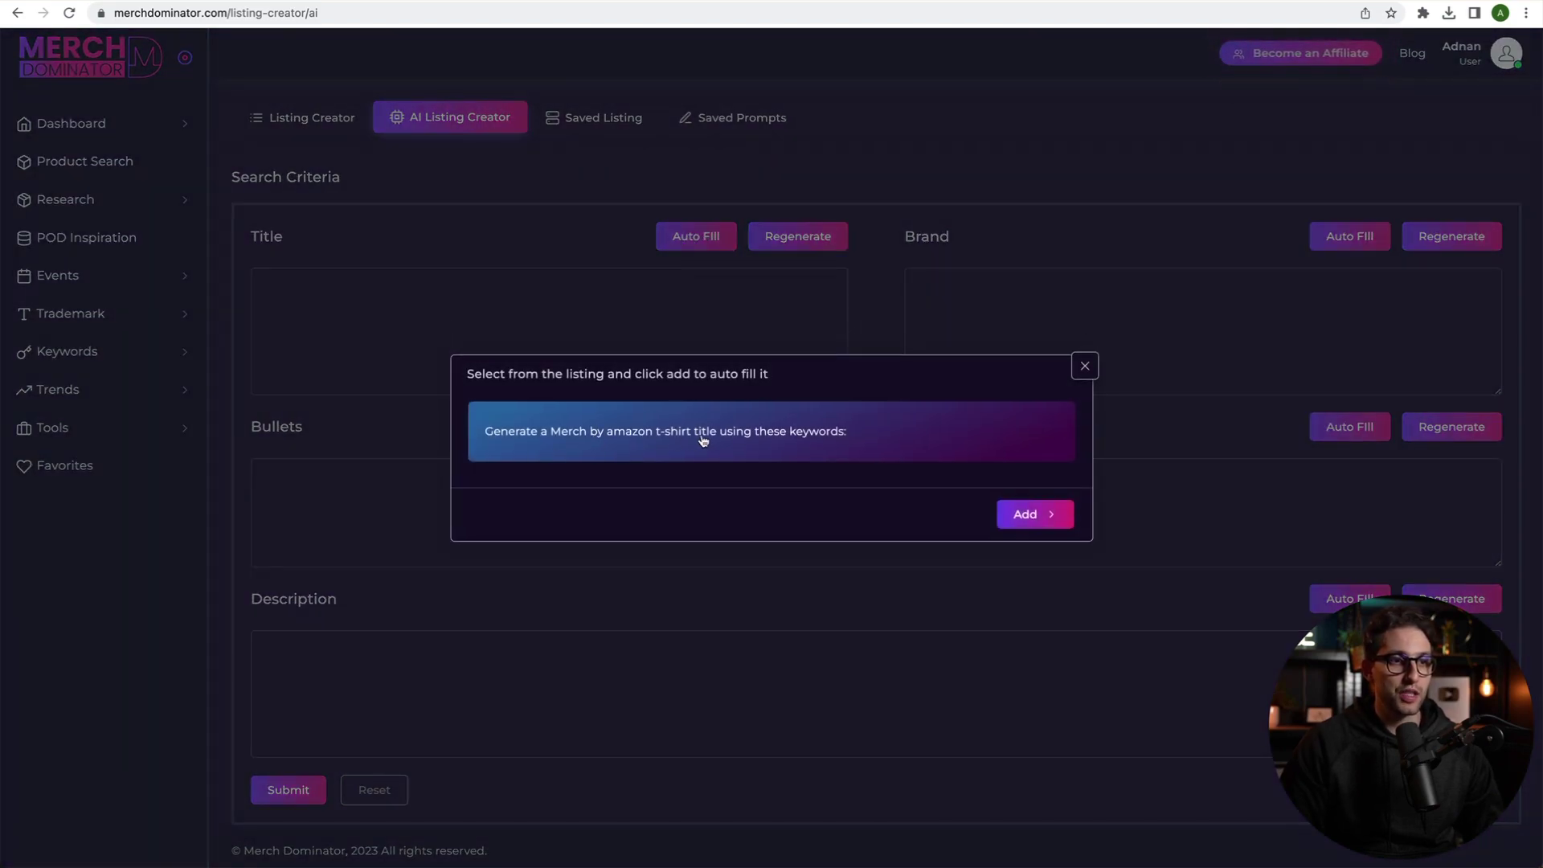
left_click(1049, 521)
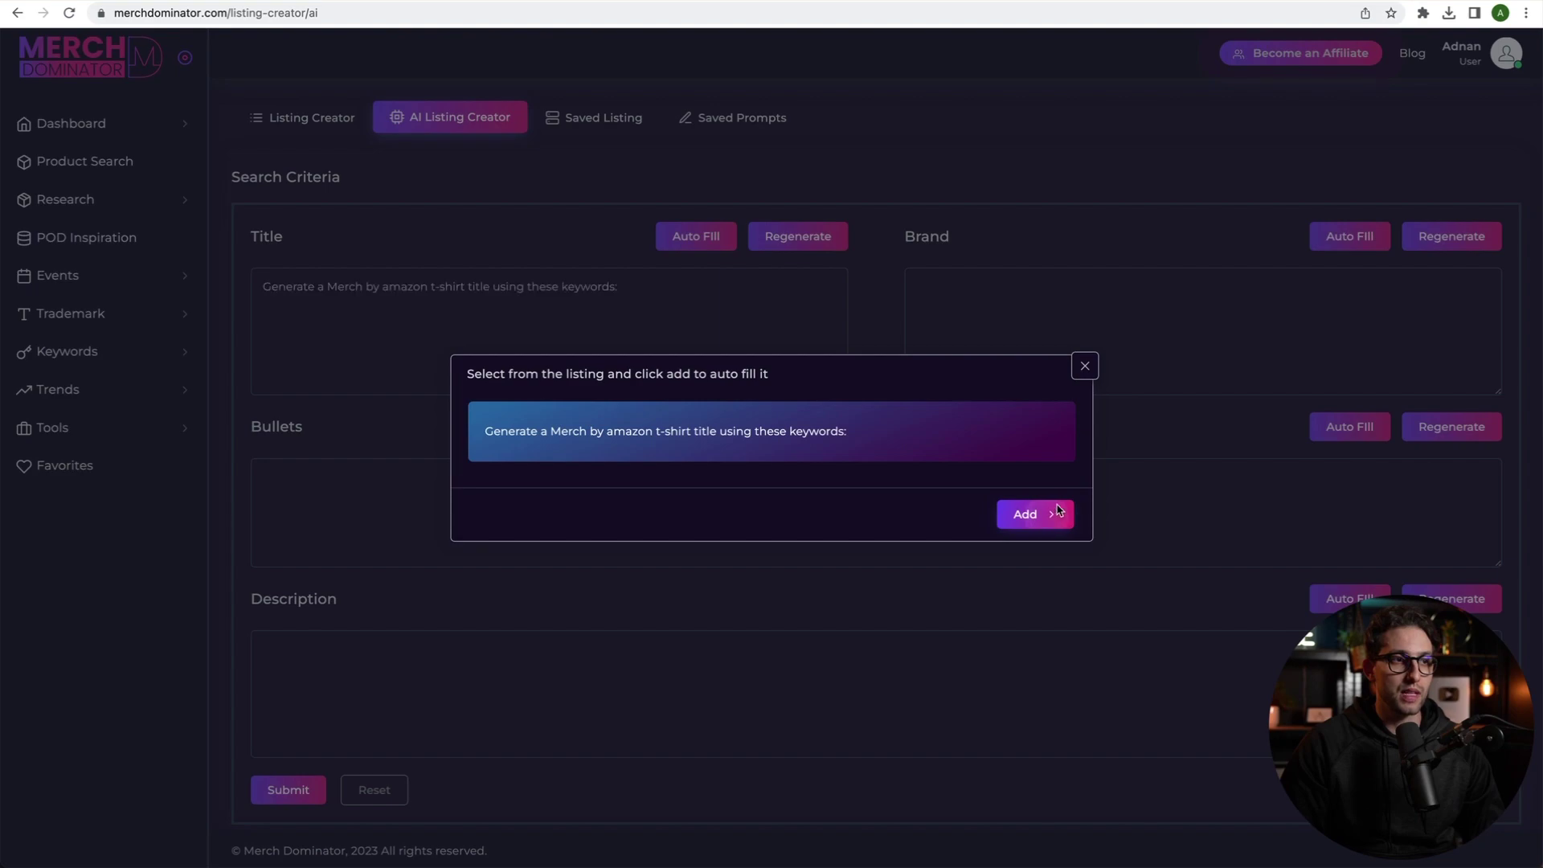
left_click(704, 327)
key("super+v")
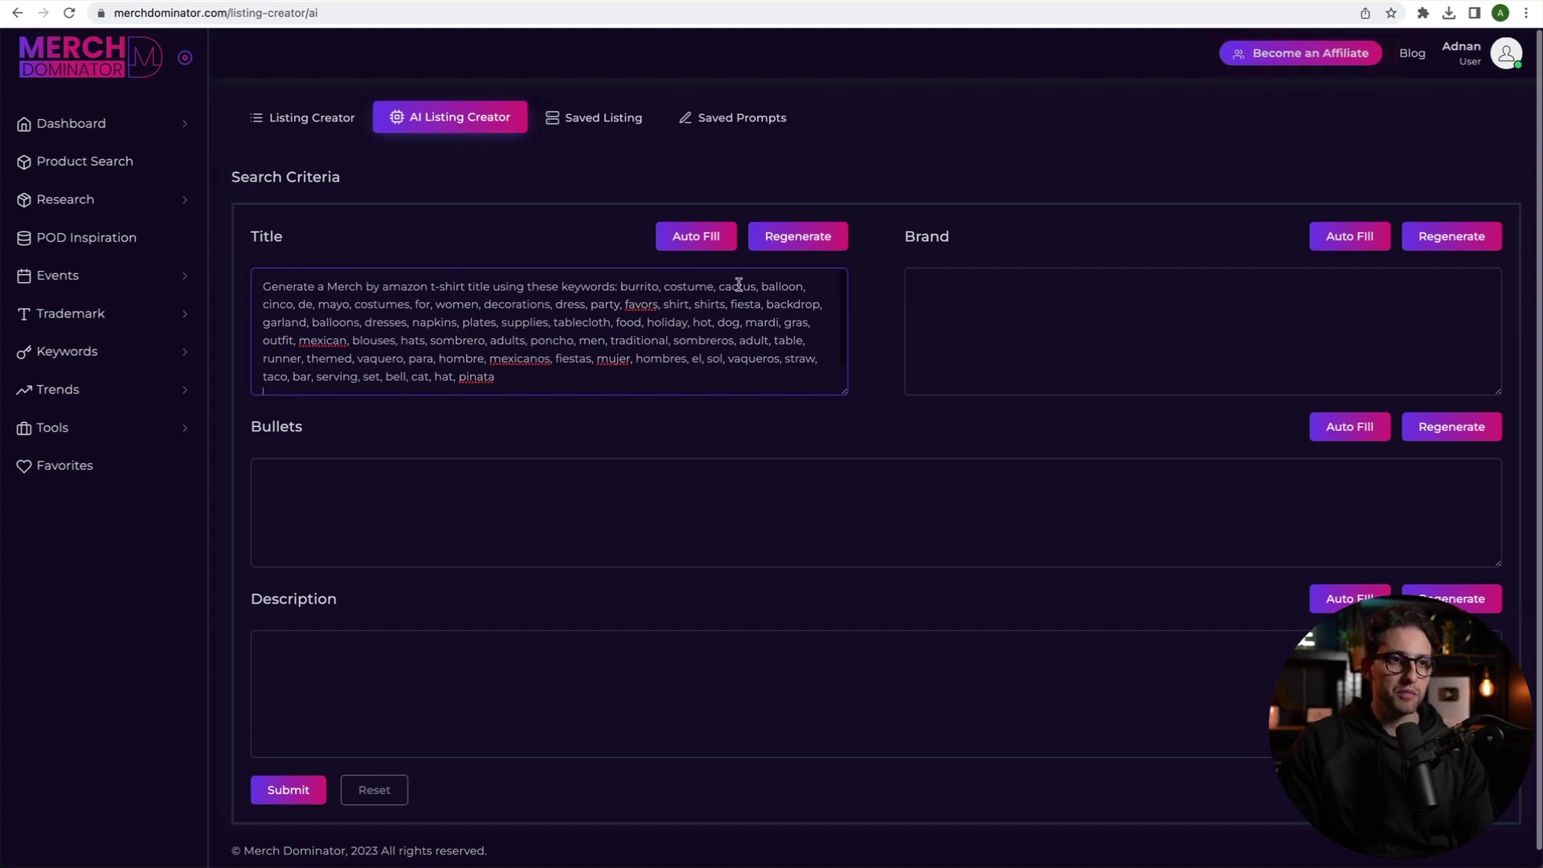
Remove balloon and costumes for, join cinco de mayo, and add men, adults, boys, girls, kids, teens
left_click_drag(761, 287, 810, 287)
key("BackSpace")
key("Right")
key("Right")
key("Right")
key("Right")
key("Right")
key("Right")
key("BackSpace")
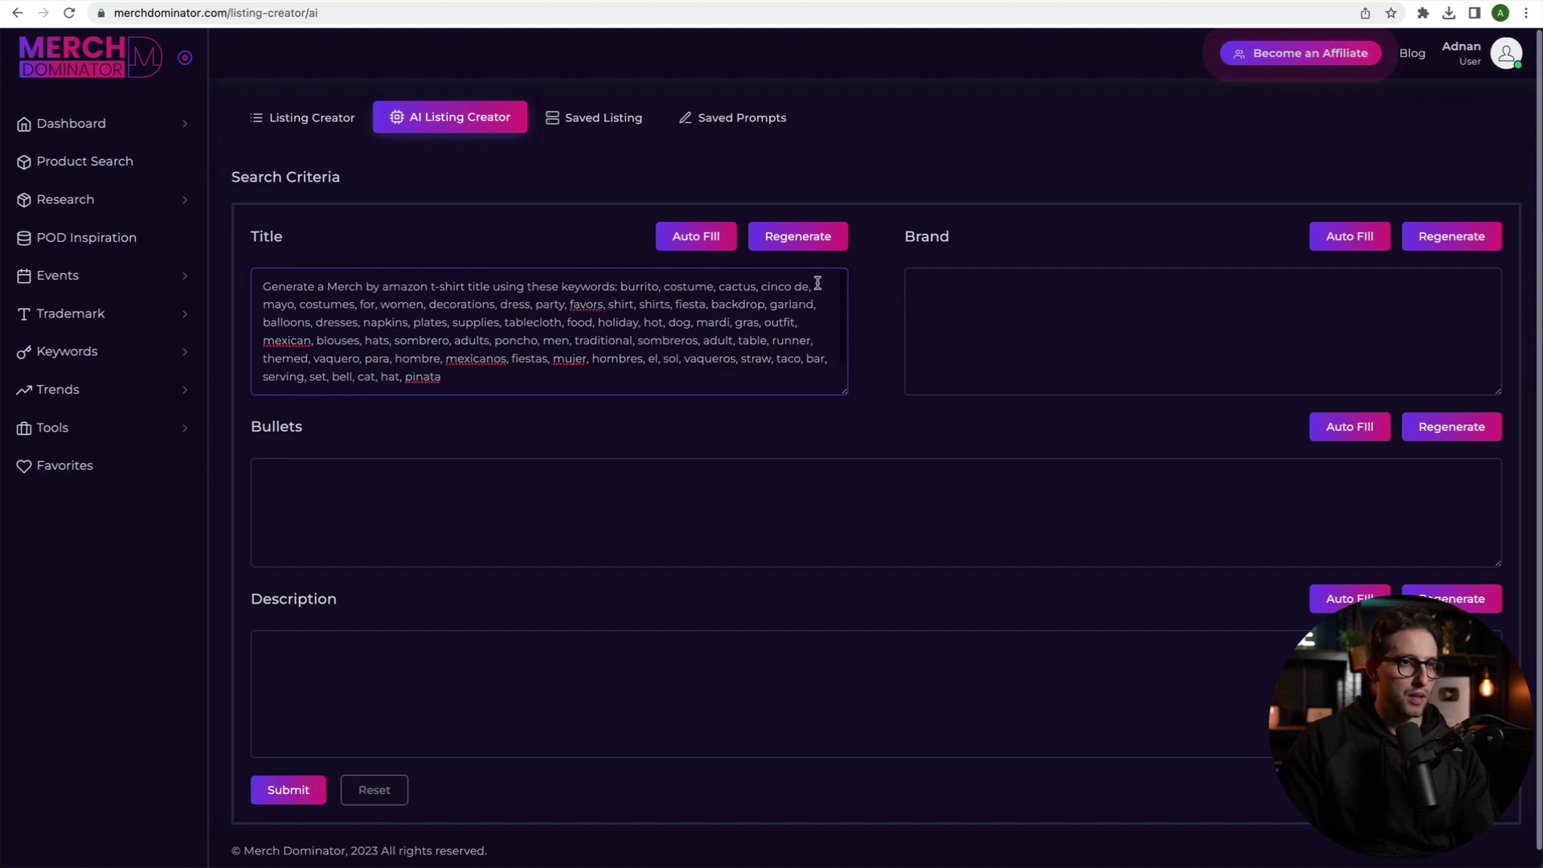
left_click_drag(299, 304, 376, 304)
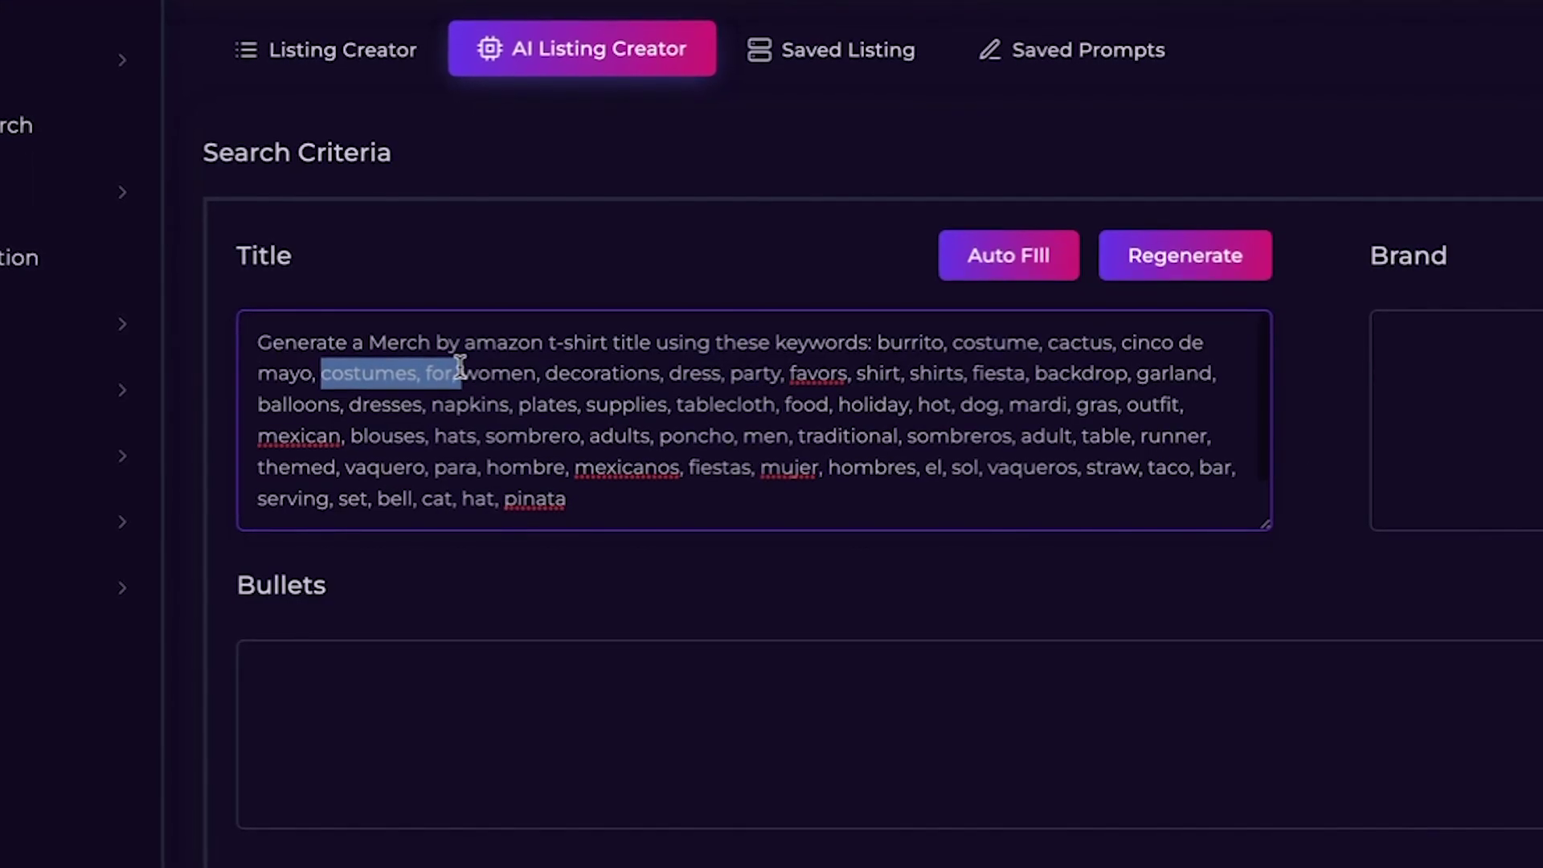
key("BackSpace")
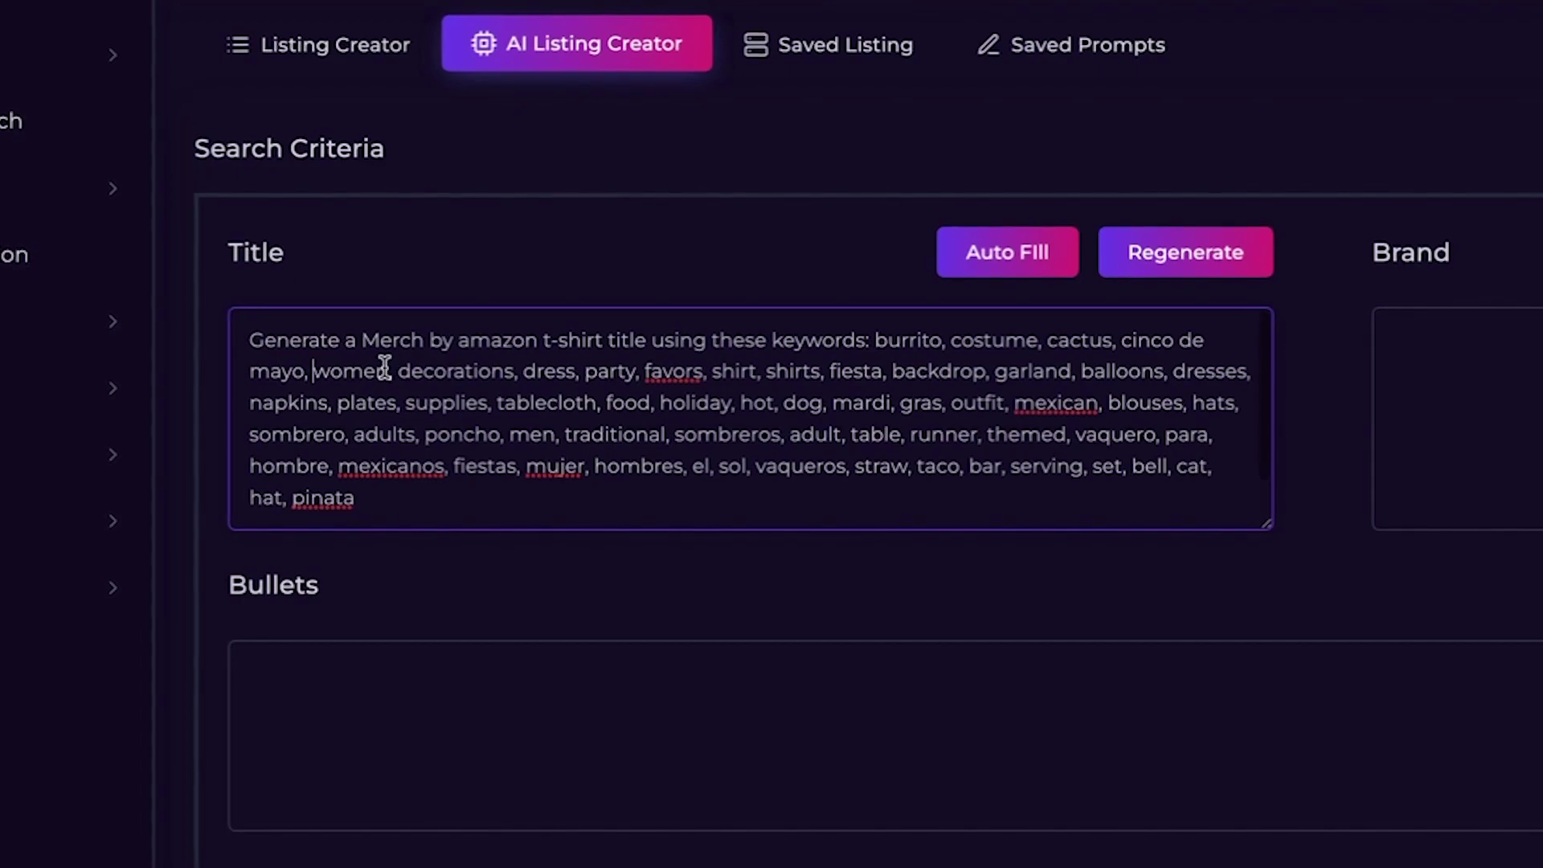
type(", men, adults, boys, g")
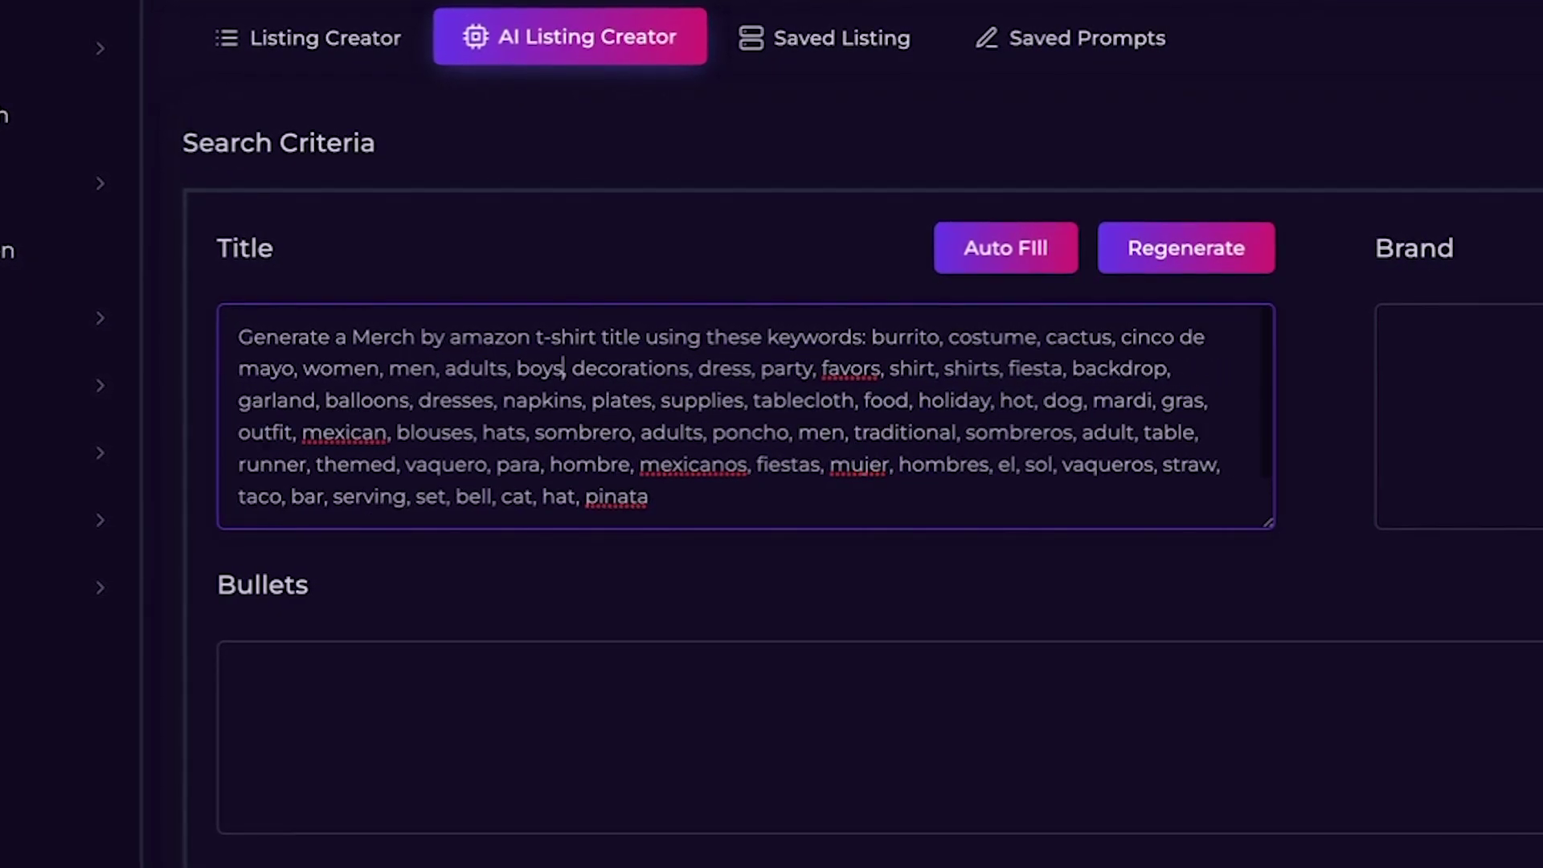
type("irls, kids, teens")
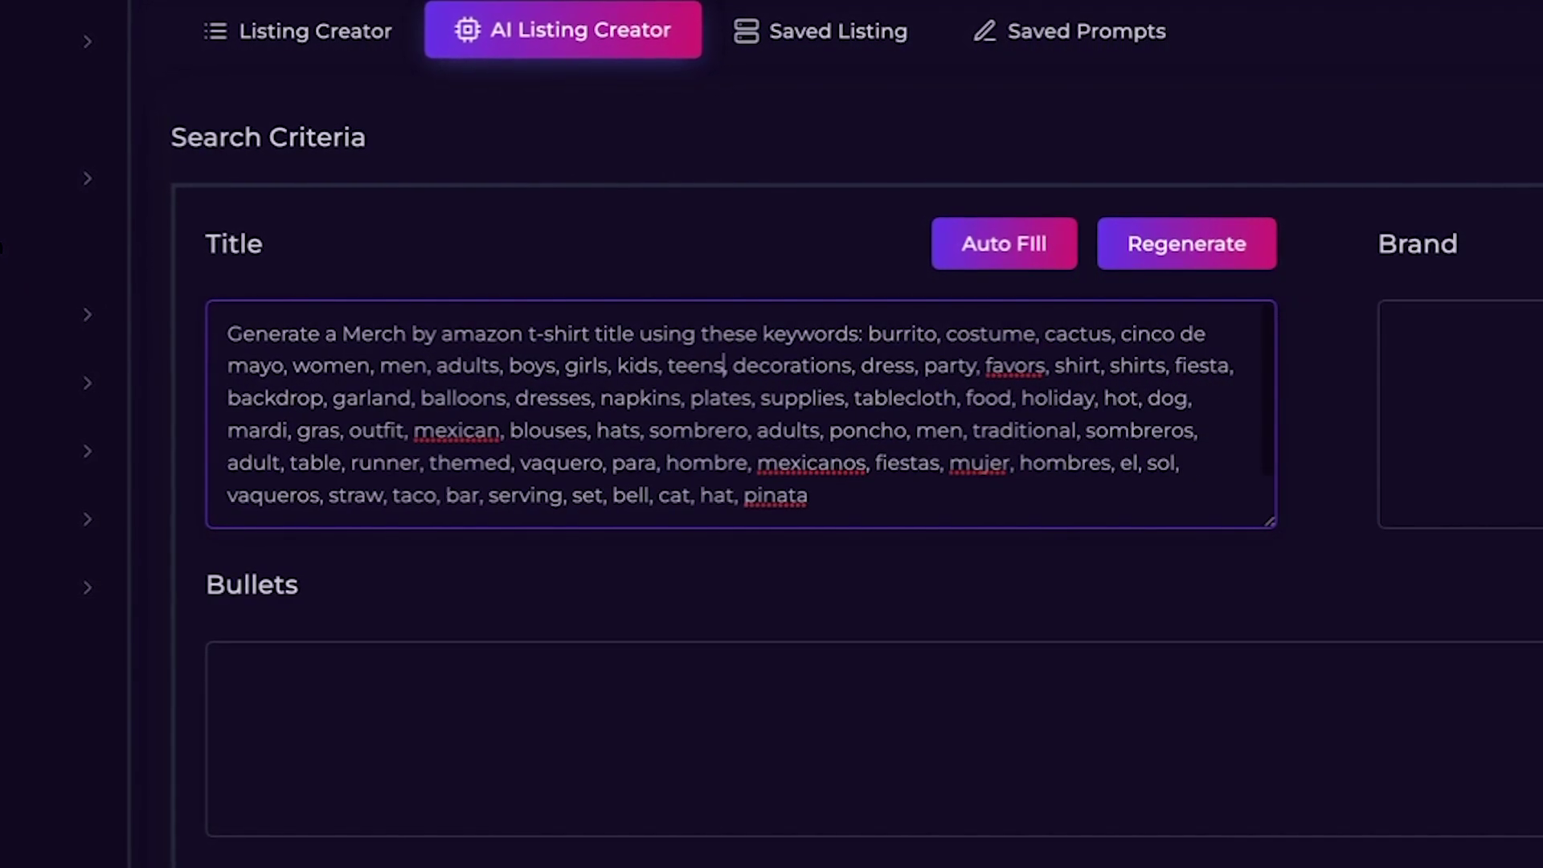
Delete decorations, dress, favors, shirt and shirts, and type let's
double_click(773, 368)
key("BackSpace")
key("BackSpace")
key("BackSpace")
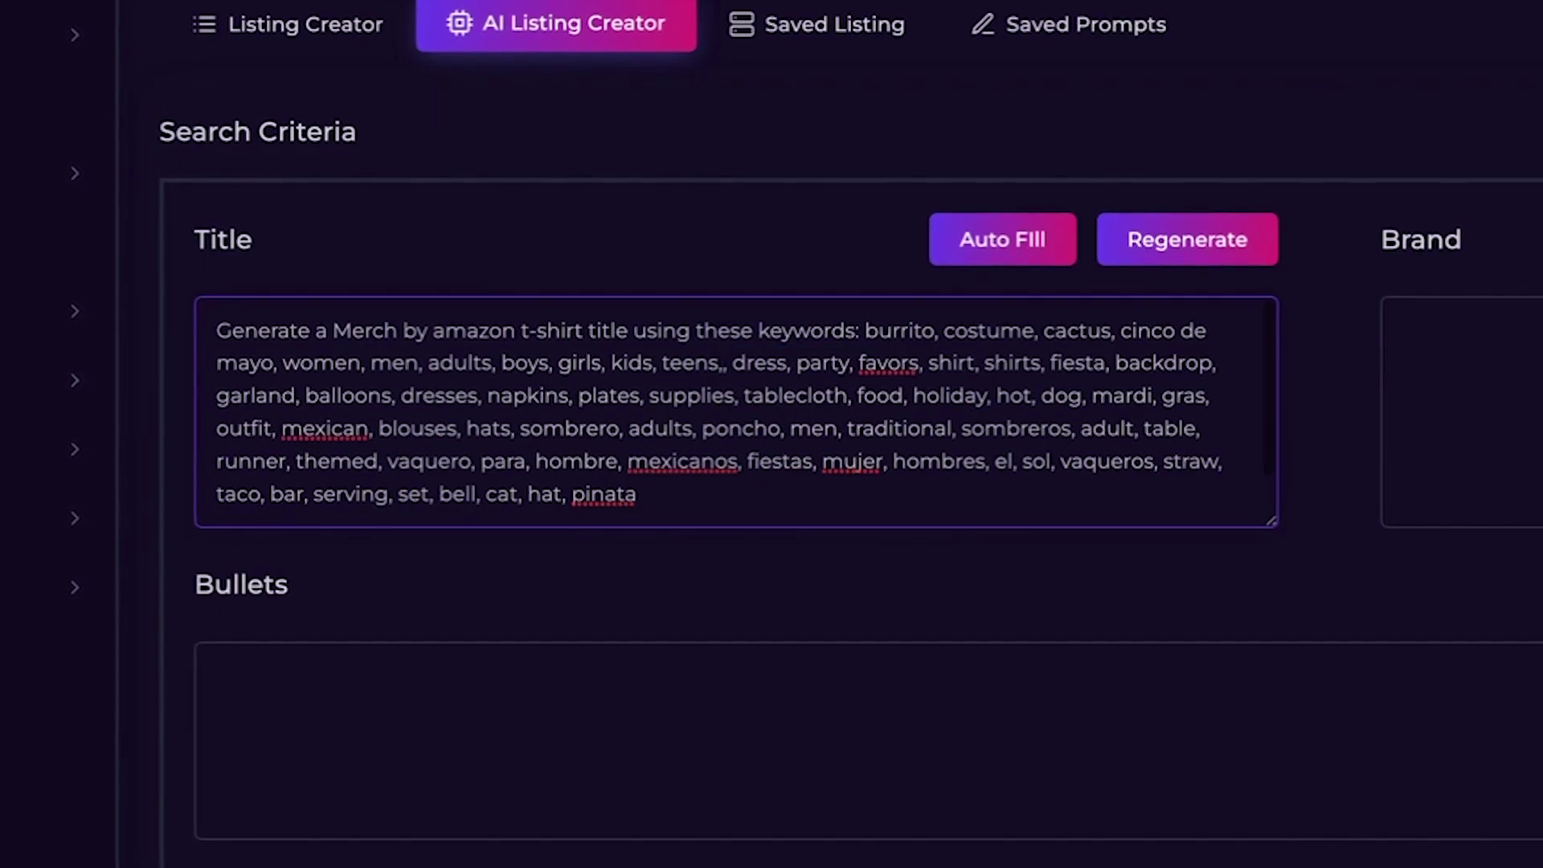
double_click(559, 304)
key("BackSpace")
key("BackSpace")
key("BackSpace")
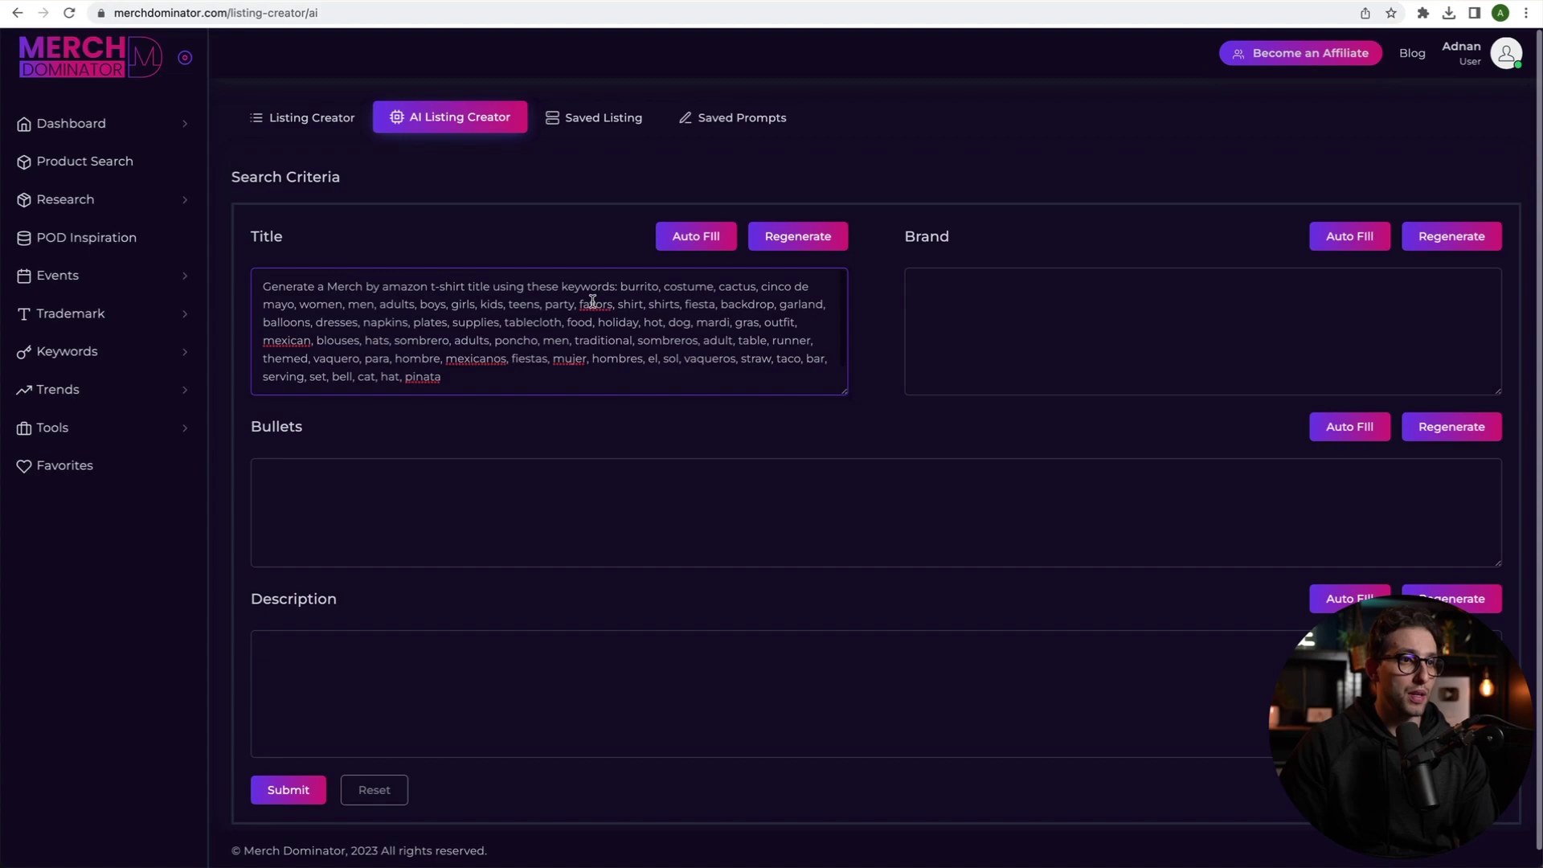
double_click(593, 303)
key("BackSpace")
key("BackSpace")
key("BackSpace")
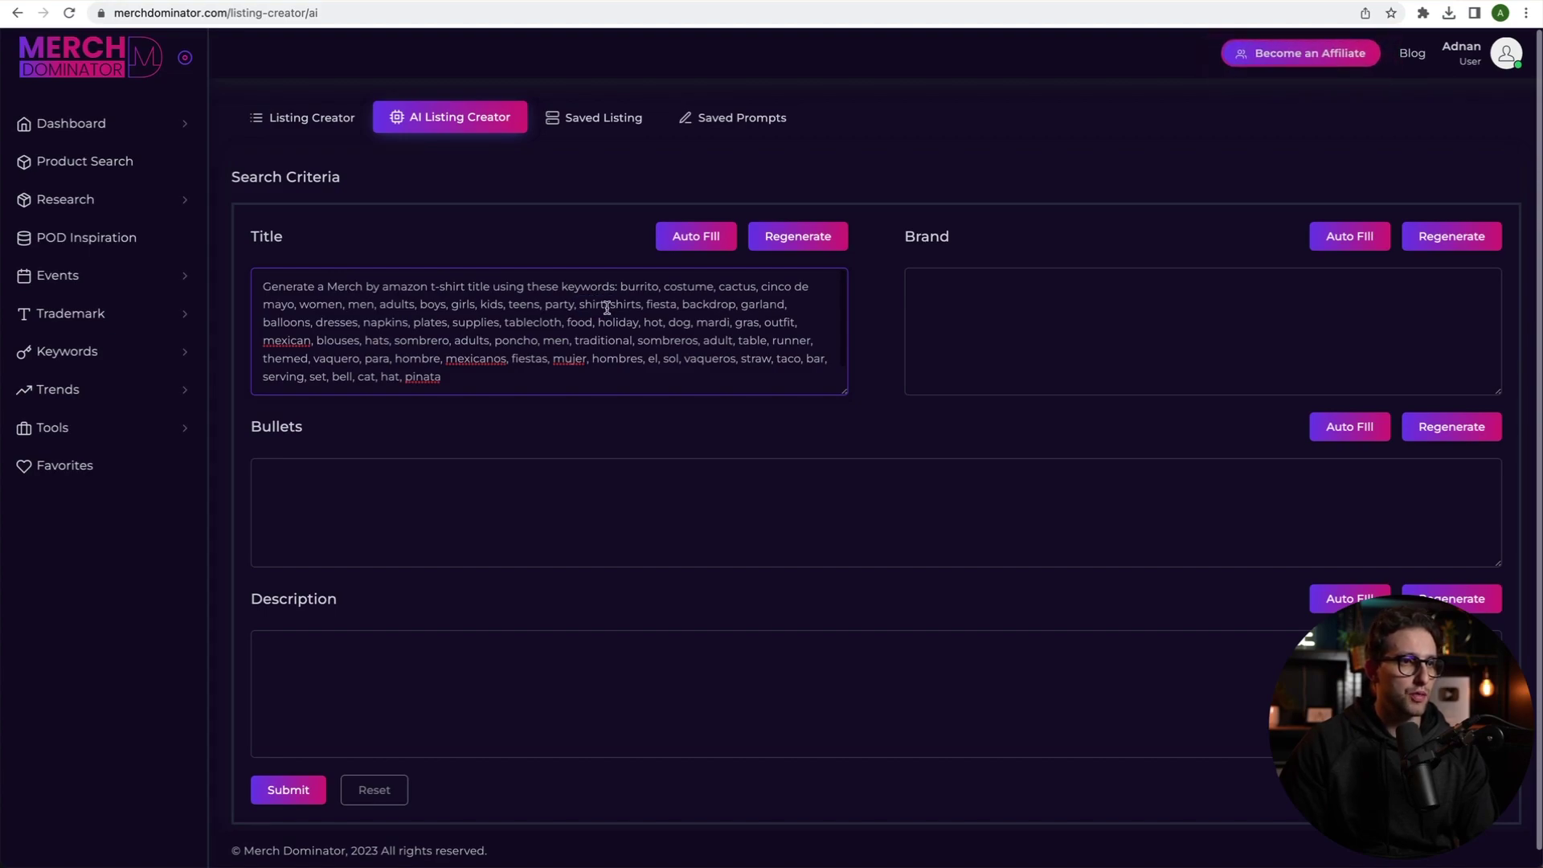
left_click_drag(579, 304, 647, 304)
key("BackSpace")
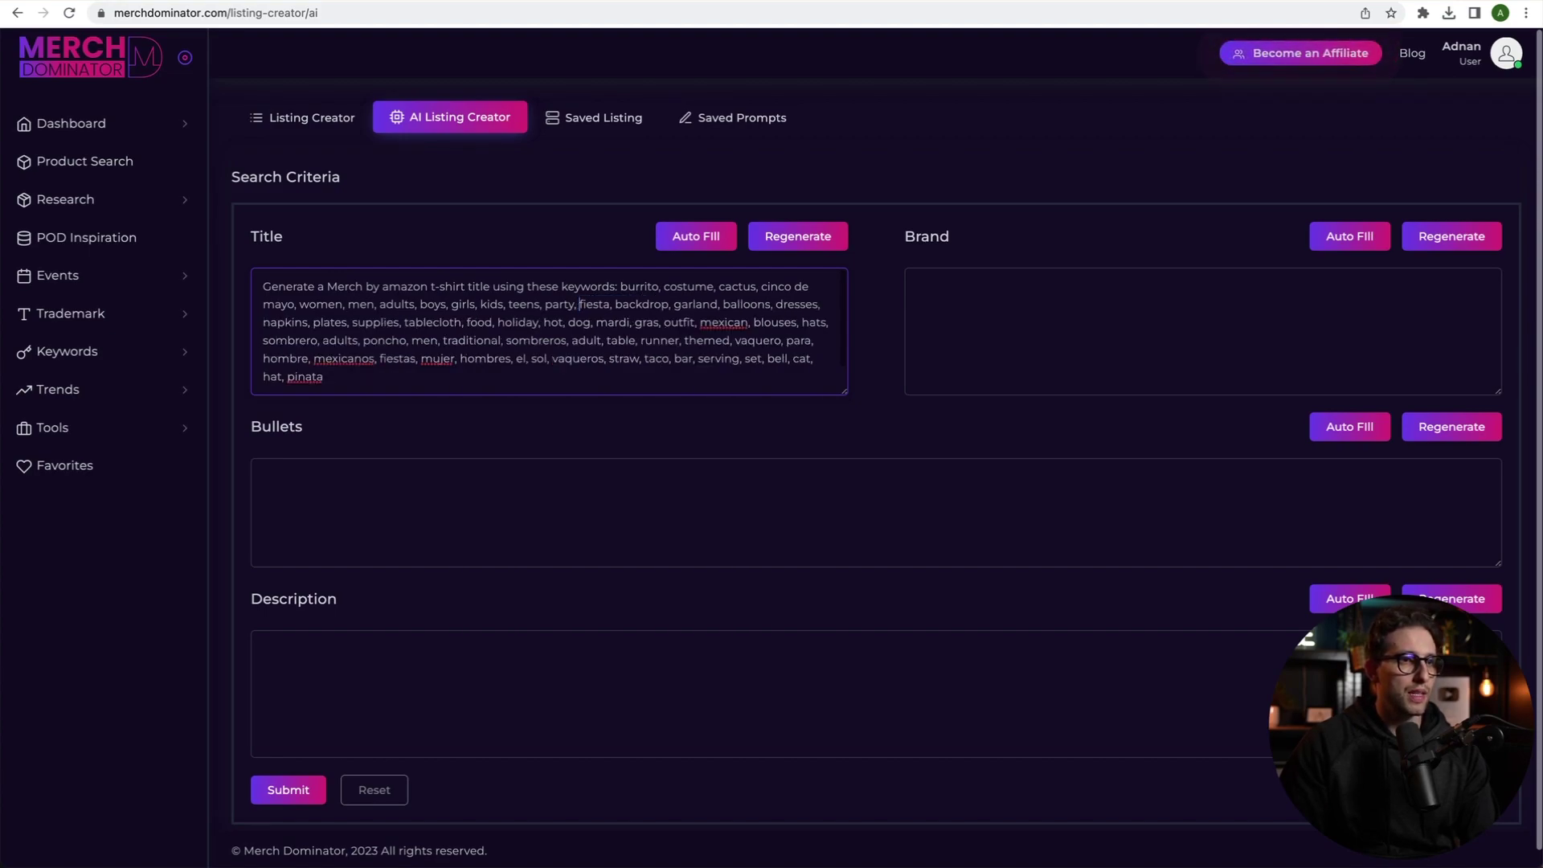
type("let's")
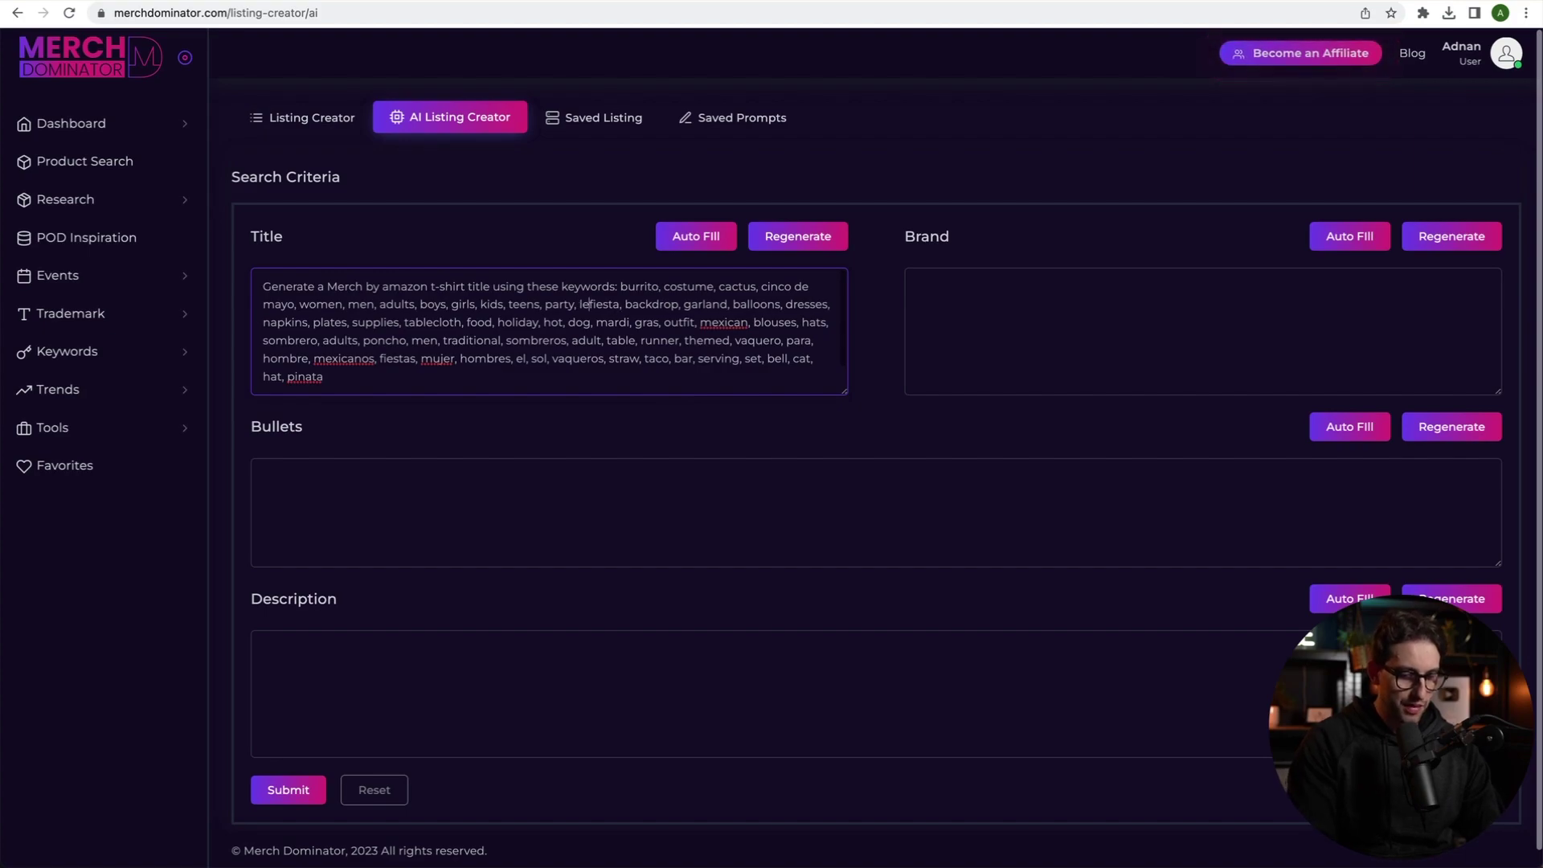
Delete backdrop, hot dog, mardi gras, blouses, hats, and mujer through hat, ending at pinata
left_click_drag(640, 304, 518, 321)
key("BackSpace")
key("BackSpace")
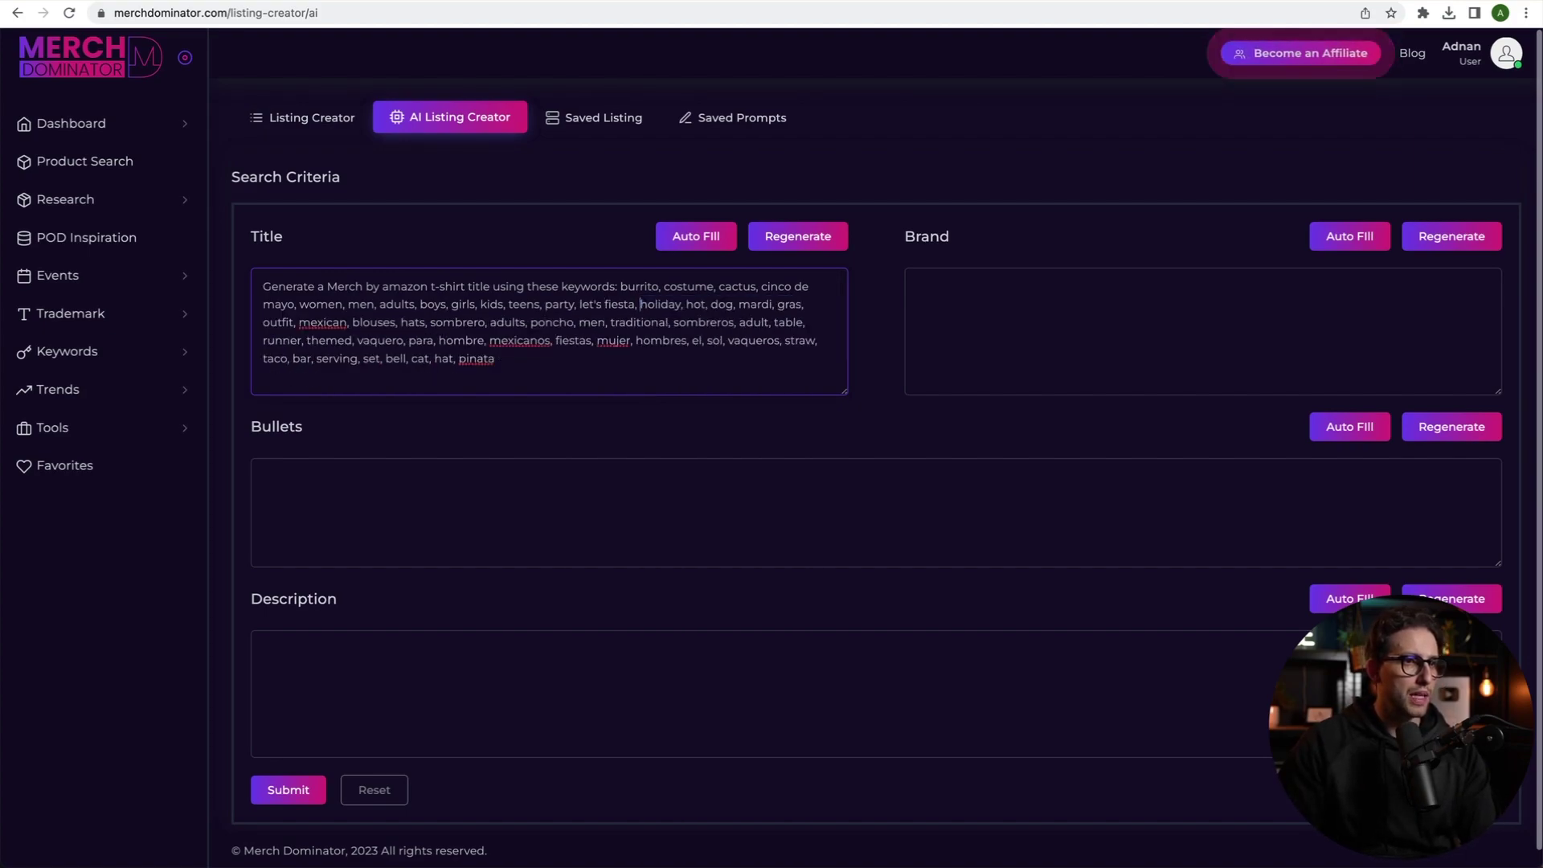
left_click_drag(686, 304, 265, 321)
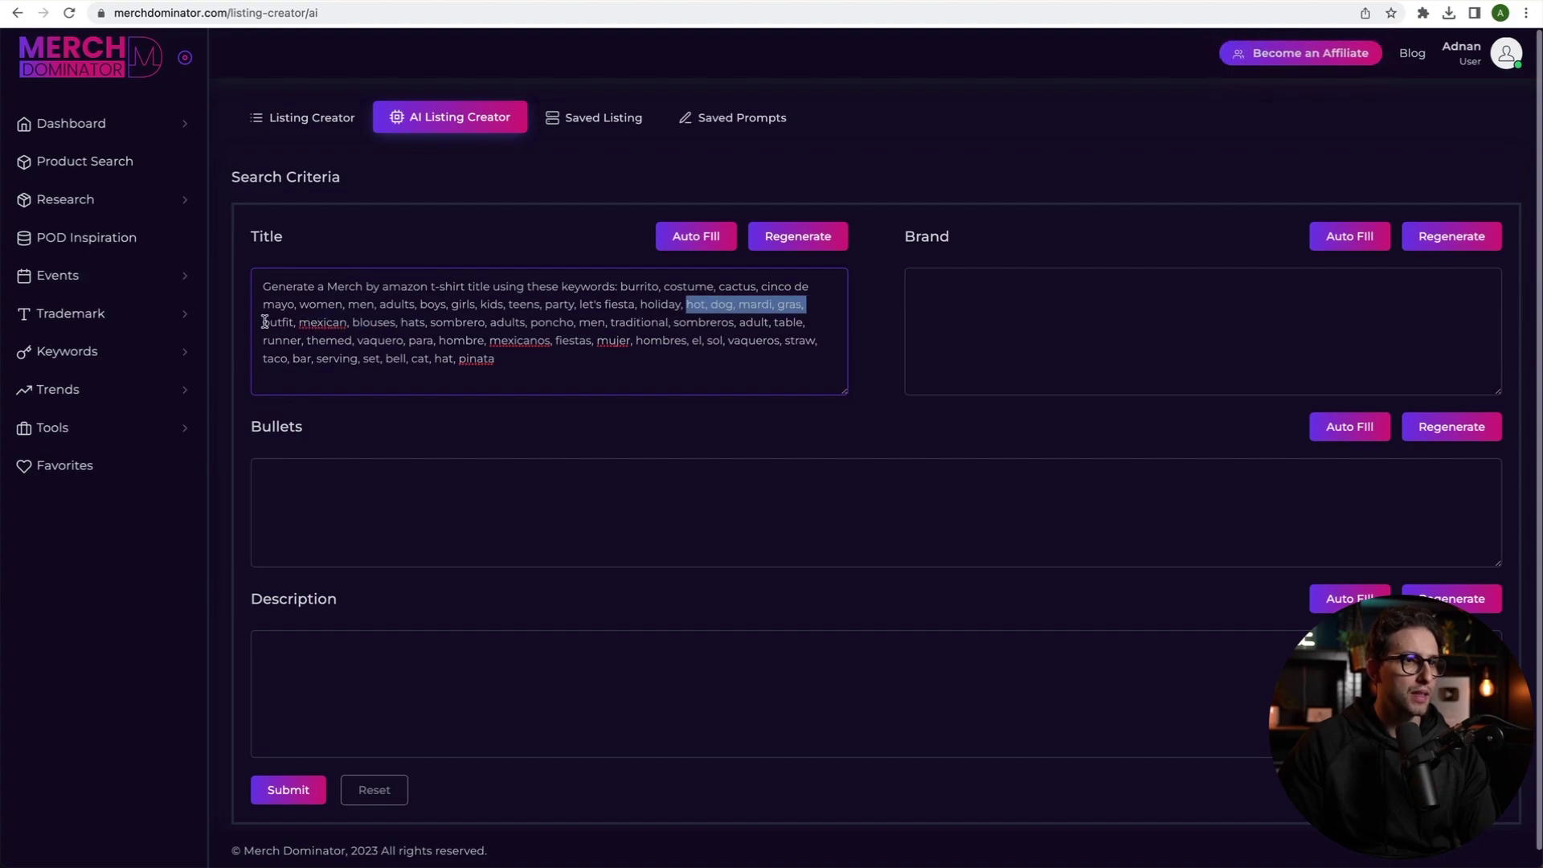
key("BackSpace")
left_click_drag(773, 304, 714, 320)
key("BackSpace")
key("BackSpace")
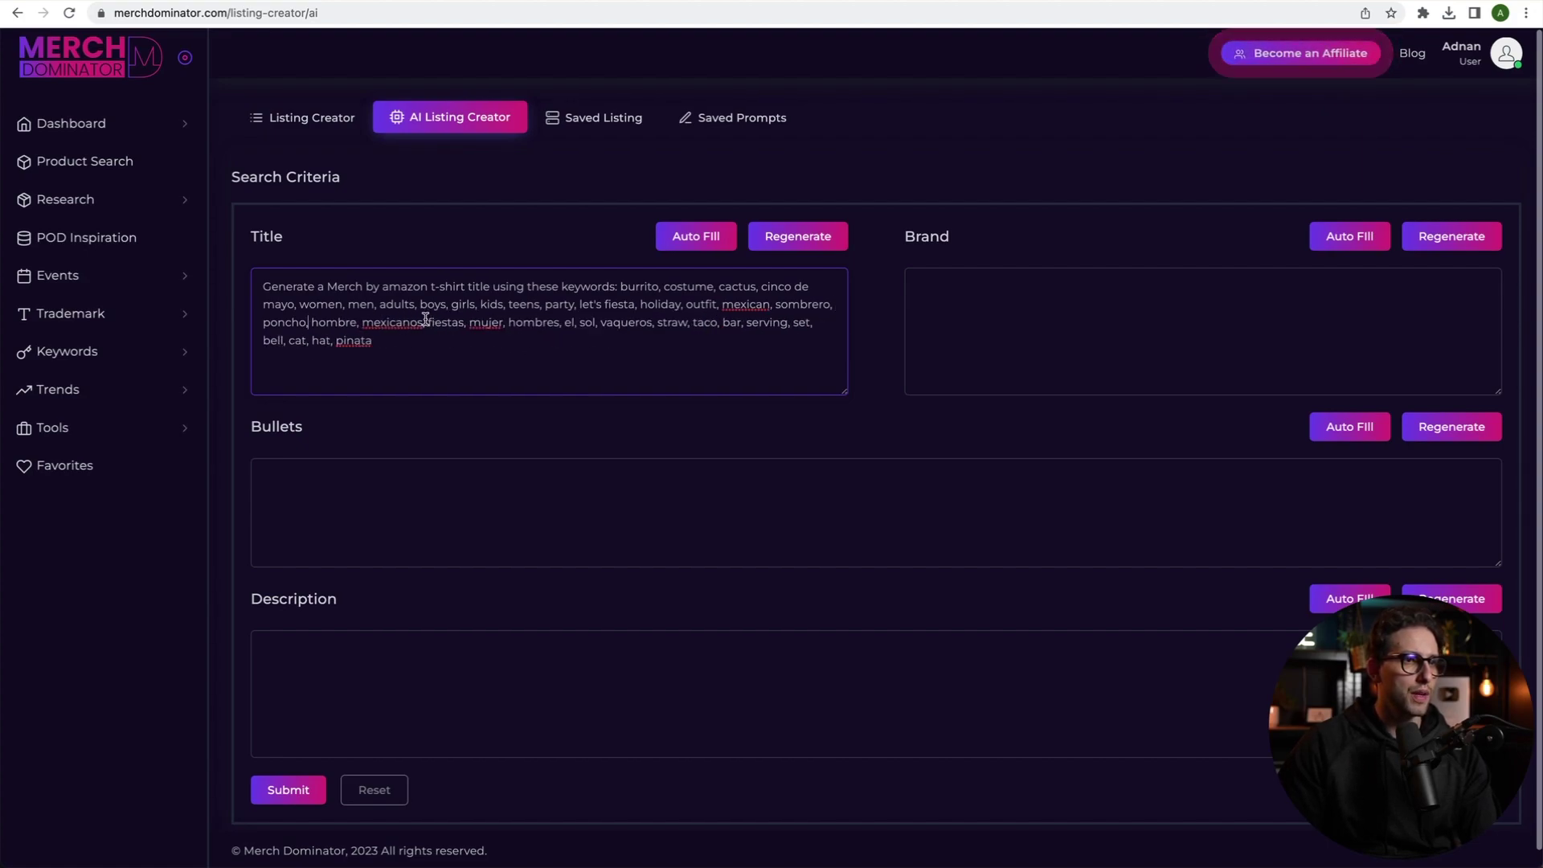
left_click_drag(467, 322, 692, 321)
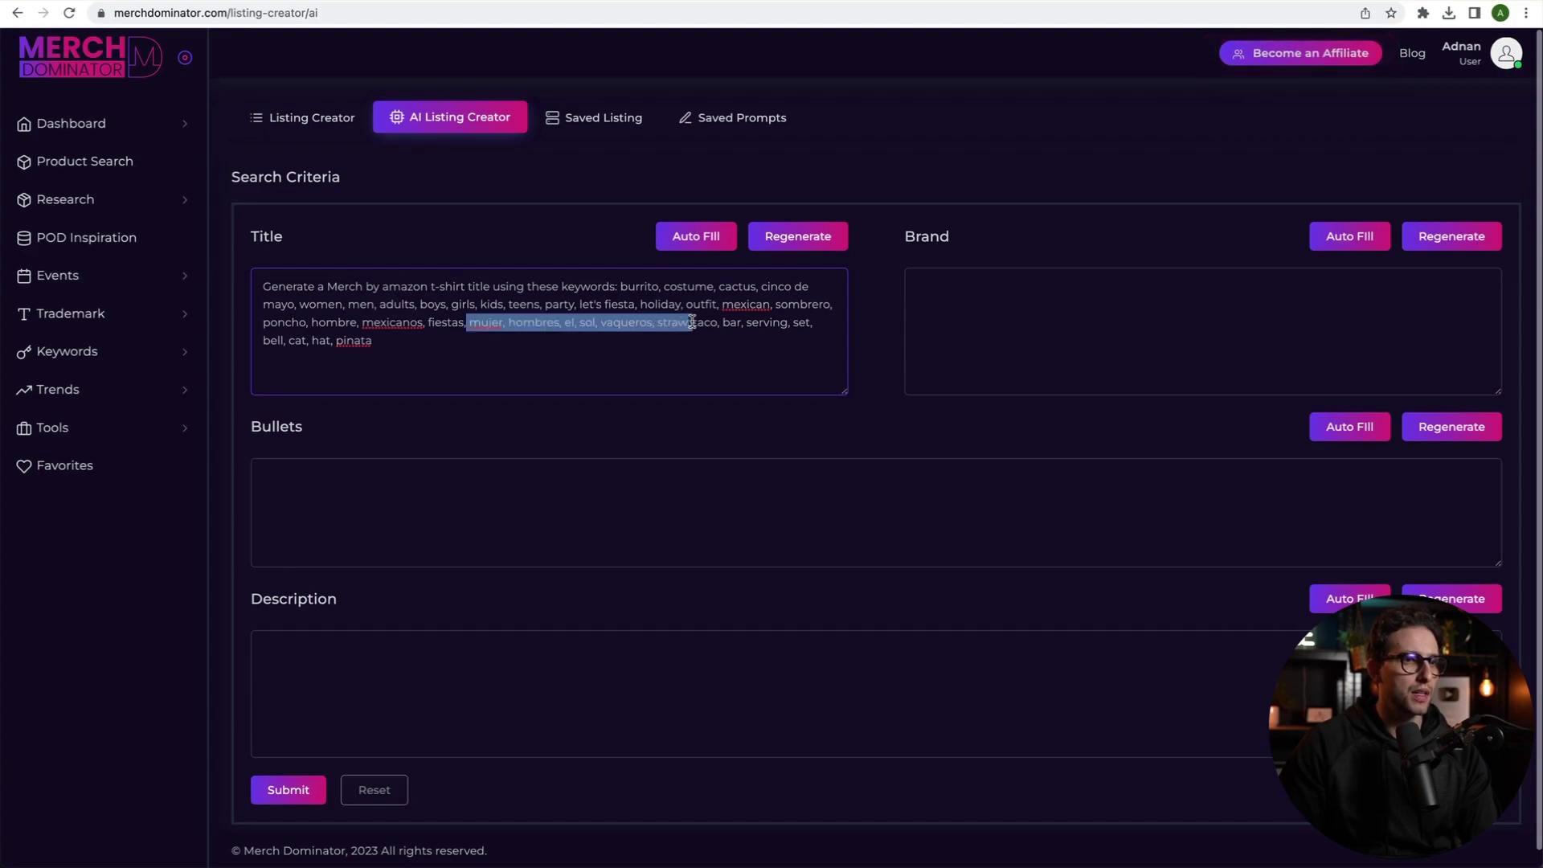
key("BackSpace")
left_click_drag(499, 322, 659, 319)
key("BackSpace")
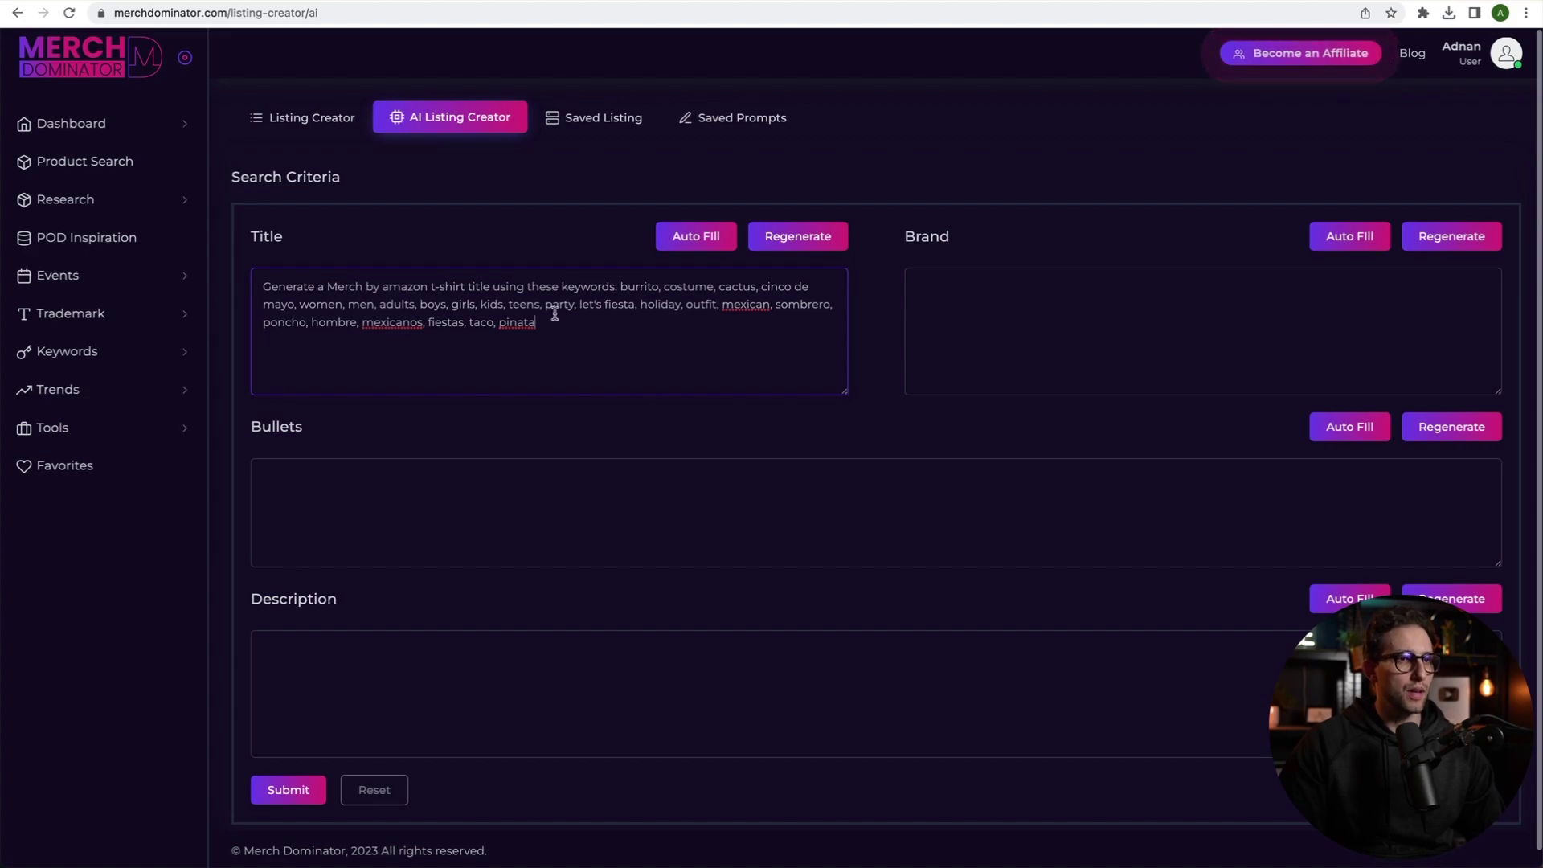
Insert 'fiesta squad,' before holiday in the keyword list
left_click_drag(623, 287, 625, 320)
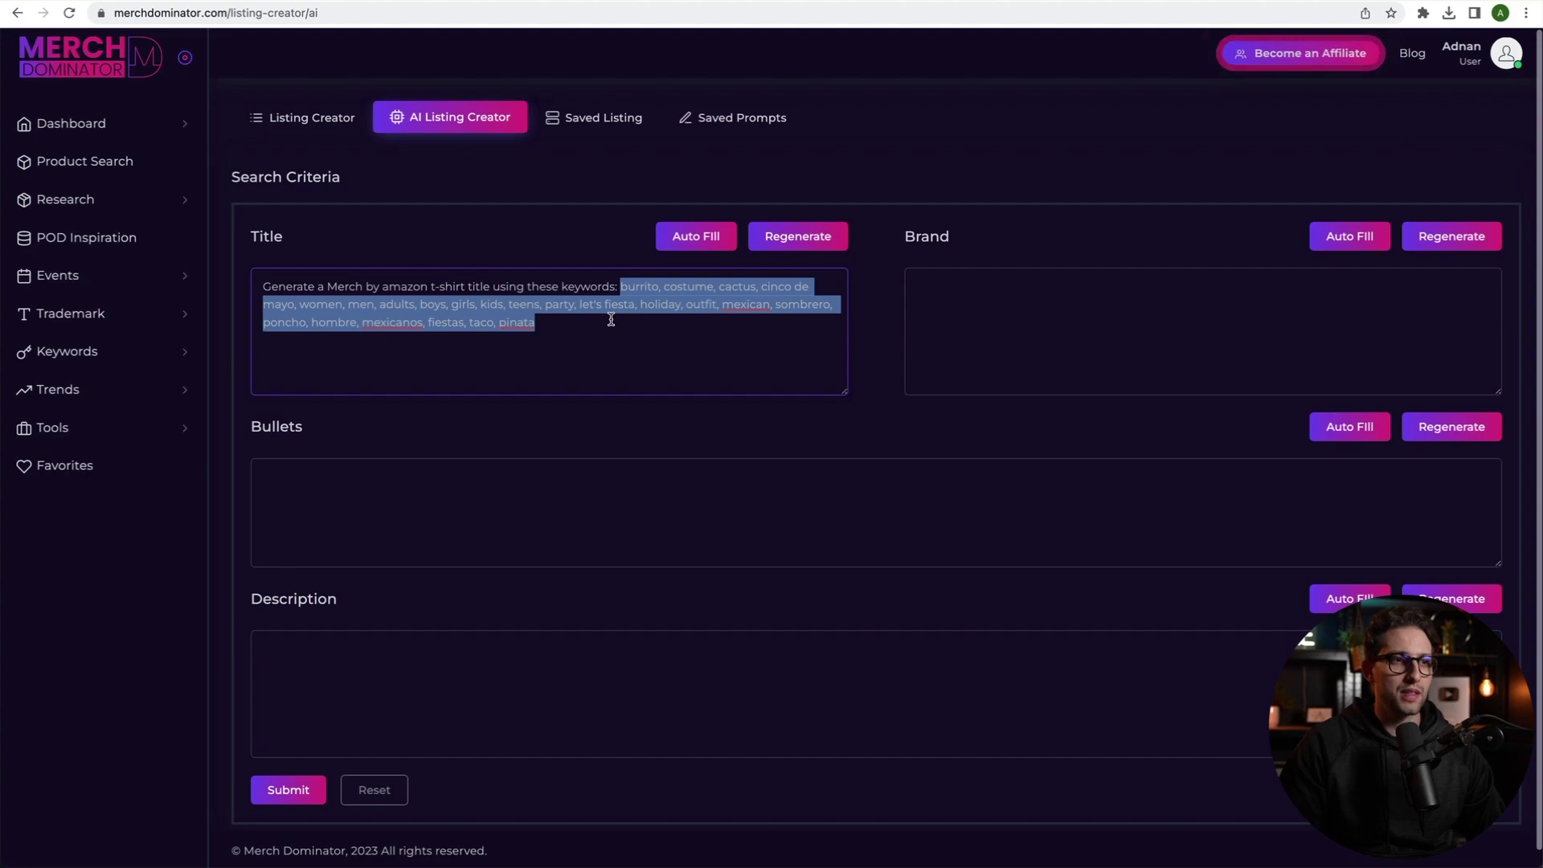
left_click(611, 319)
left_click(644, 302)
type("squa")
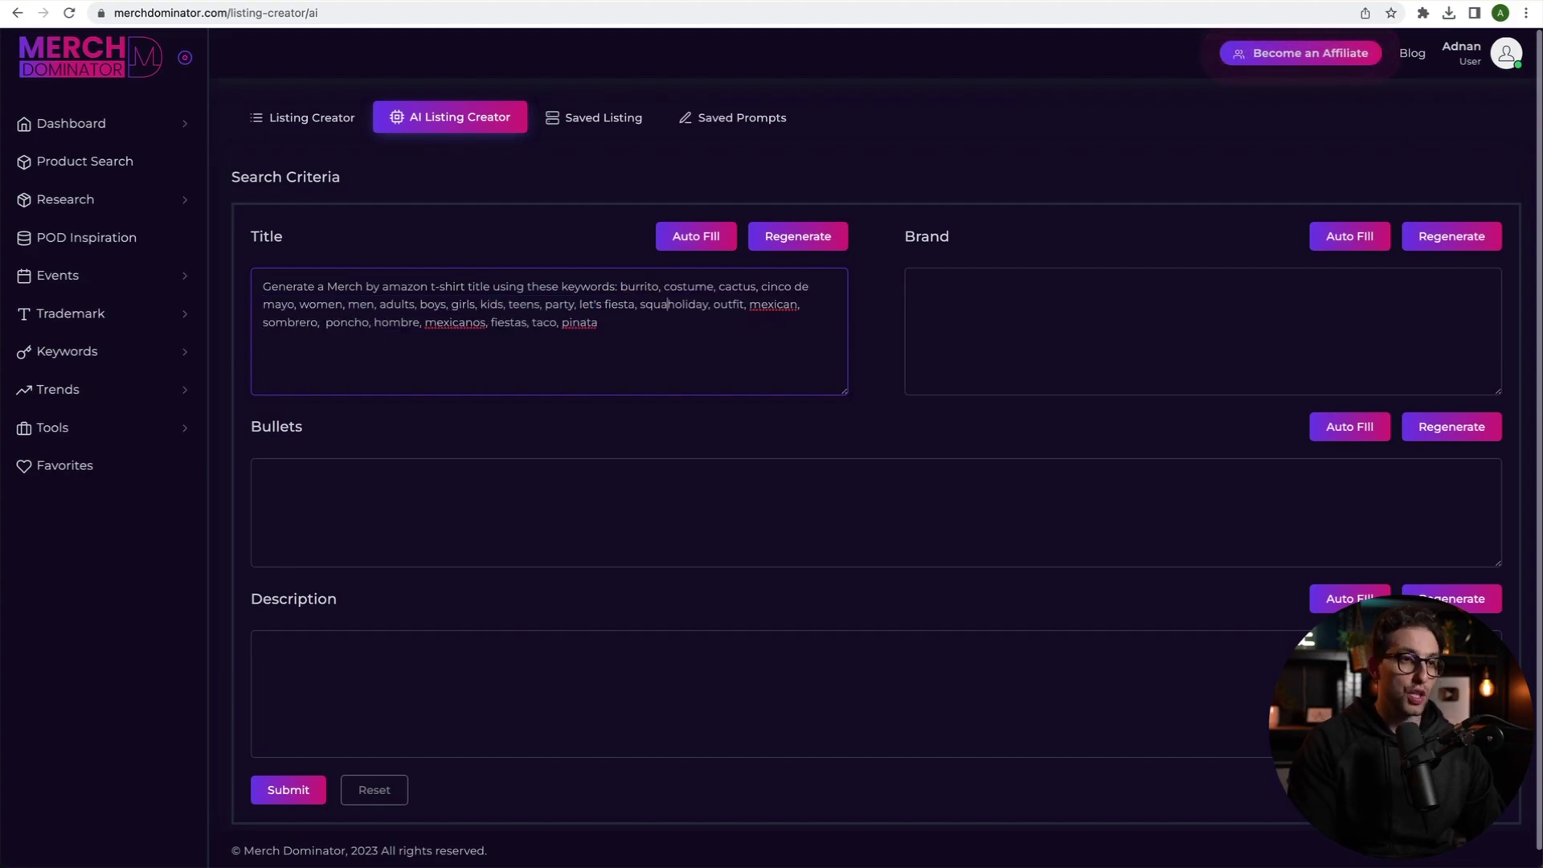
key("BackSpace")
key("BackSpace")
key("BackSpace")
key("BackSpace")
type("fiesta squad,")
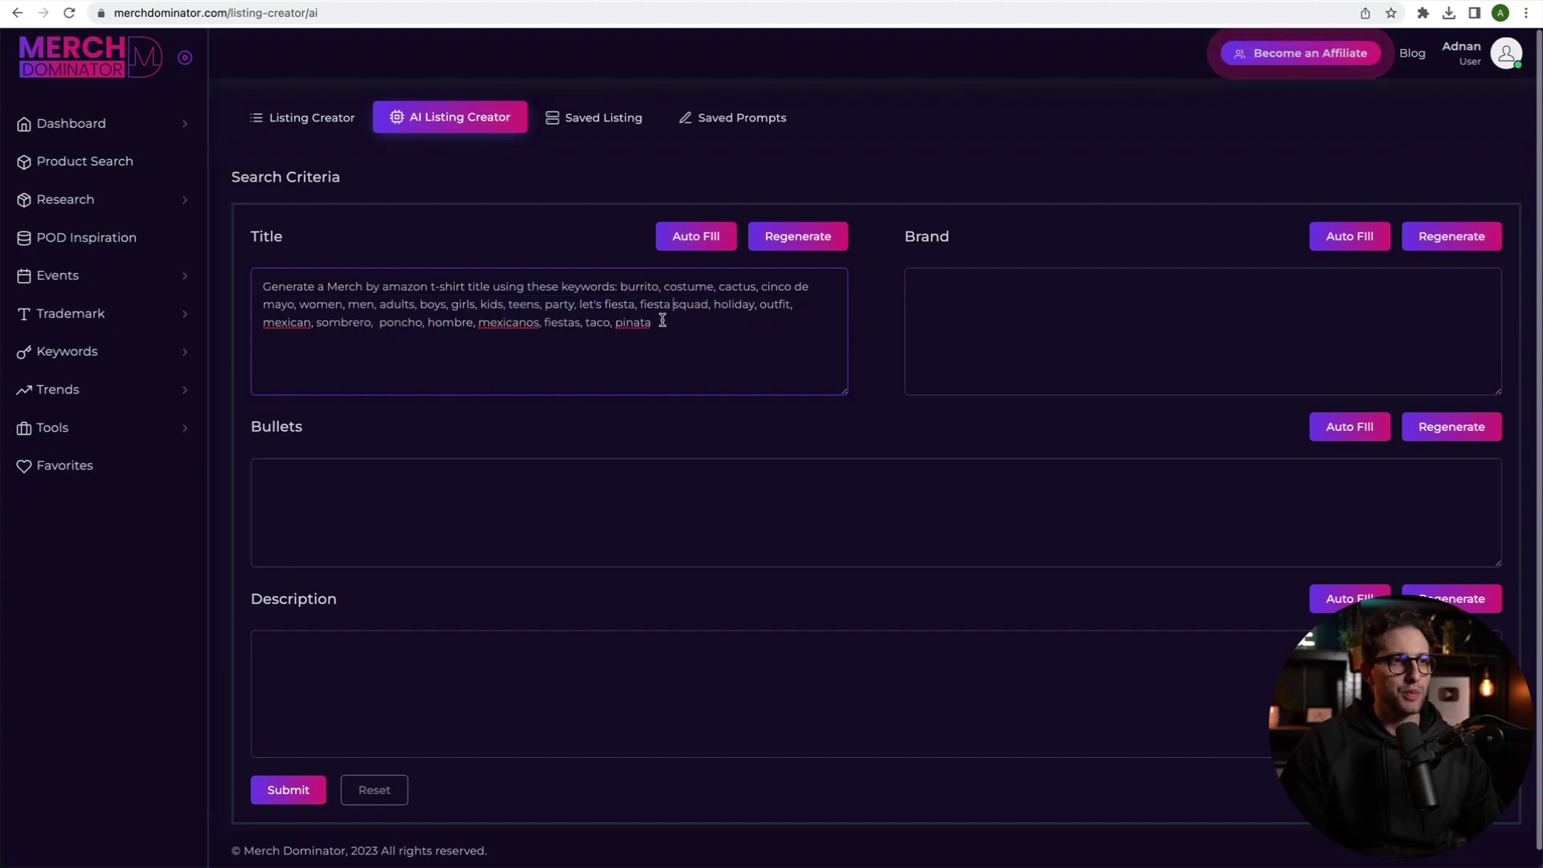
left_click(662, 324)
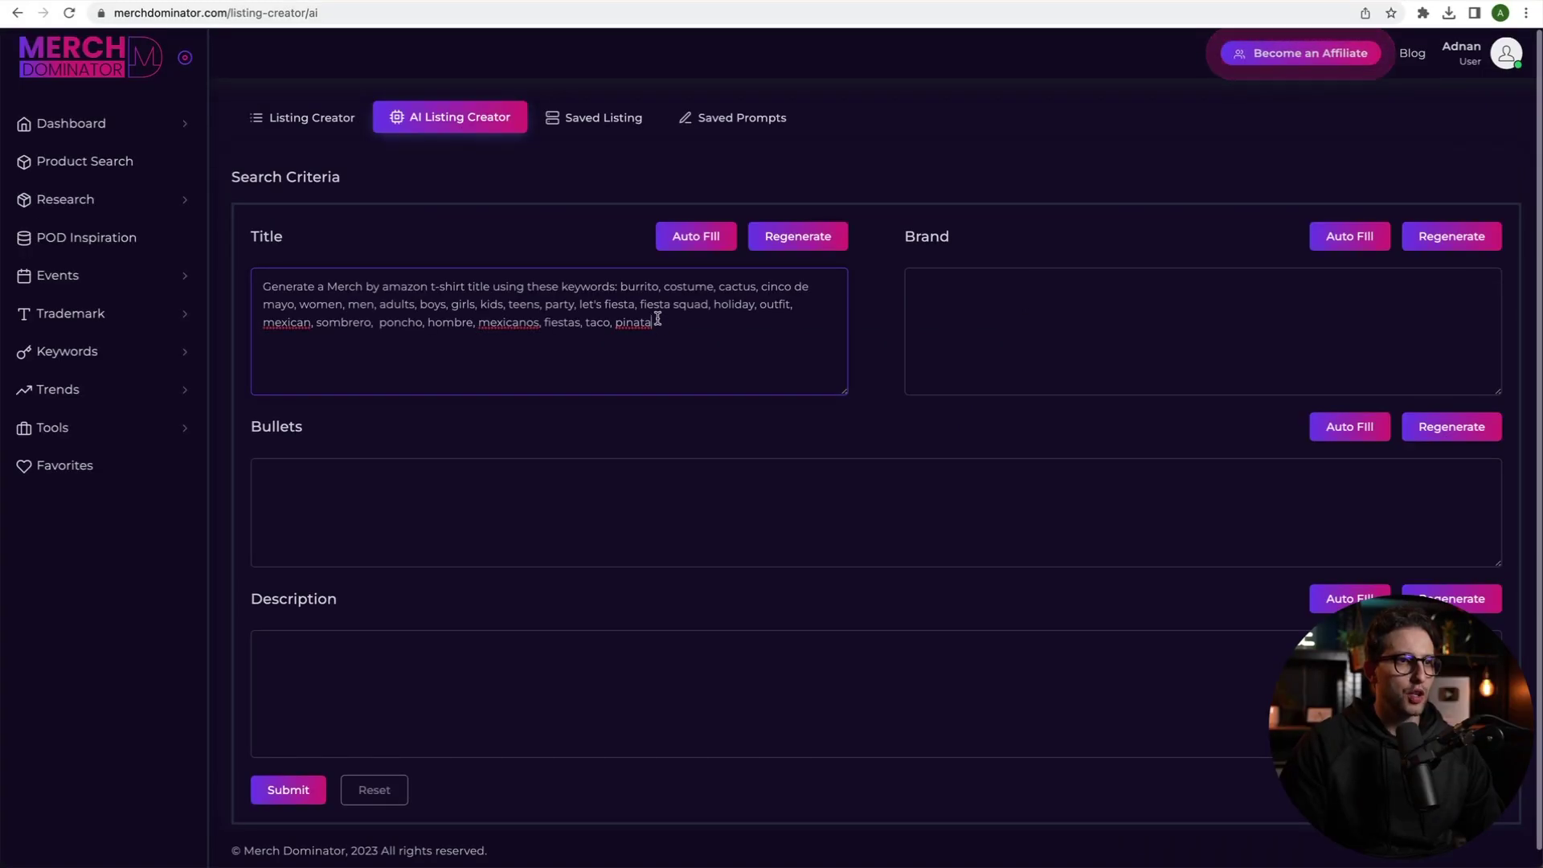
left_click_drag(657, 319, 619, 280)
key("ctrl+c")
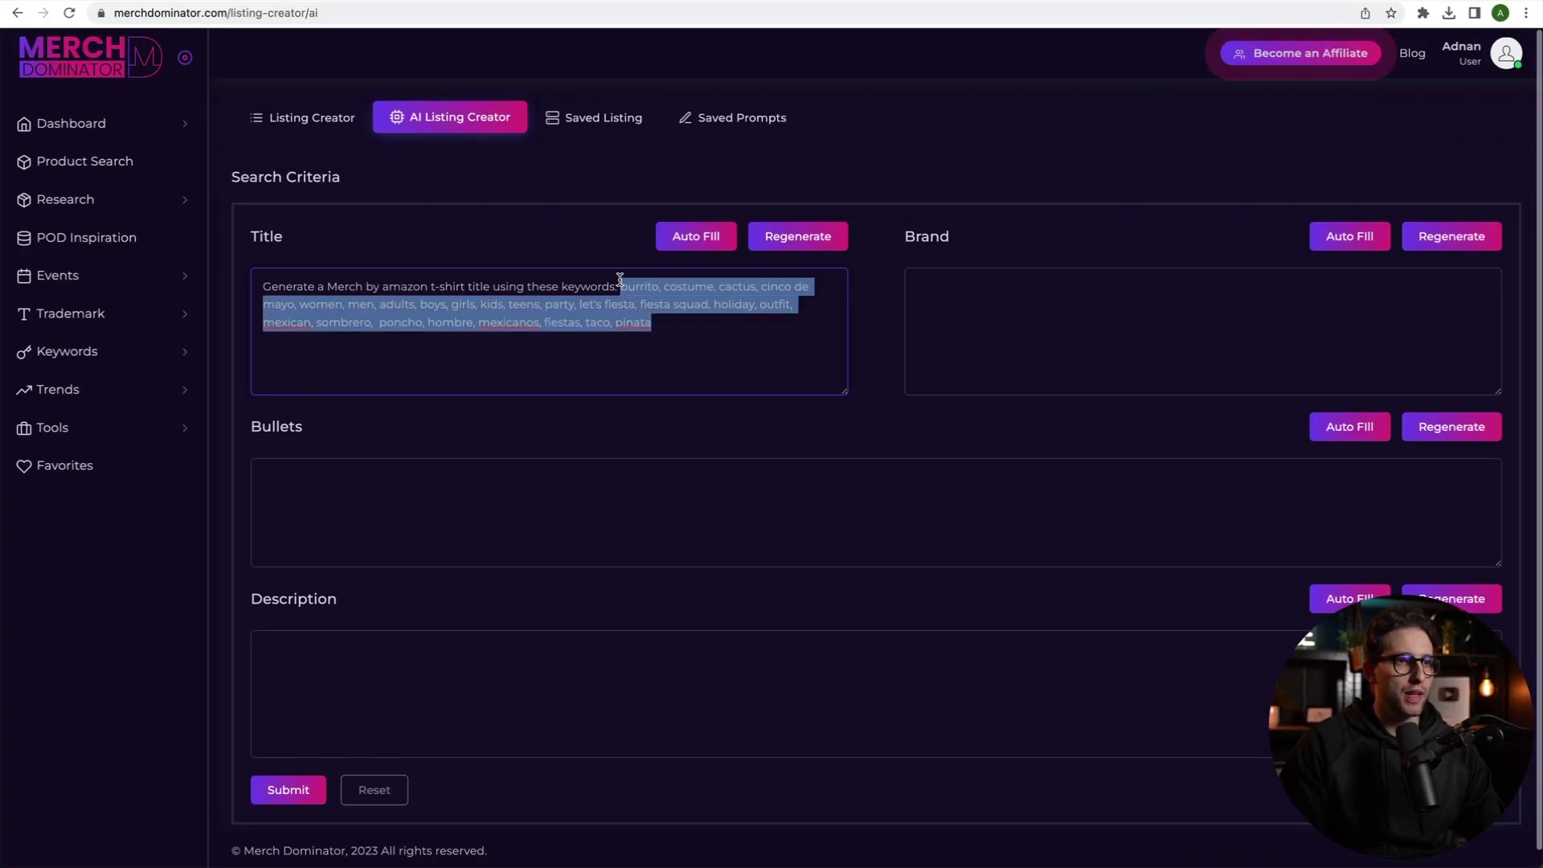
left_click(689, 349)
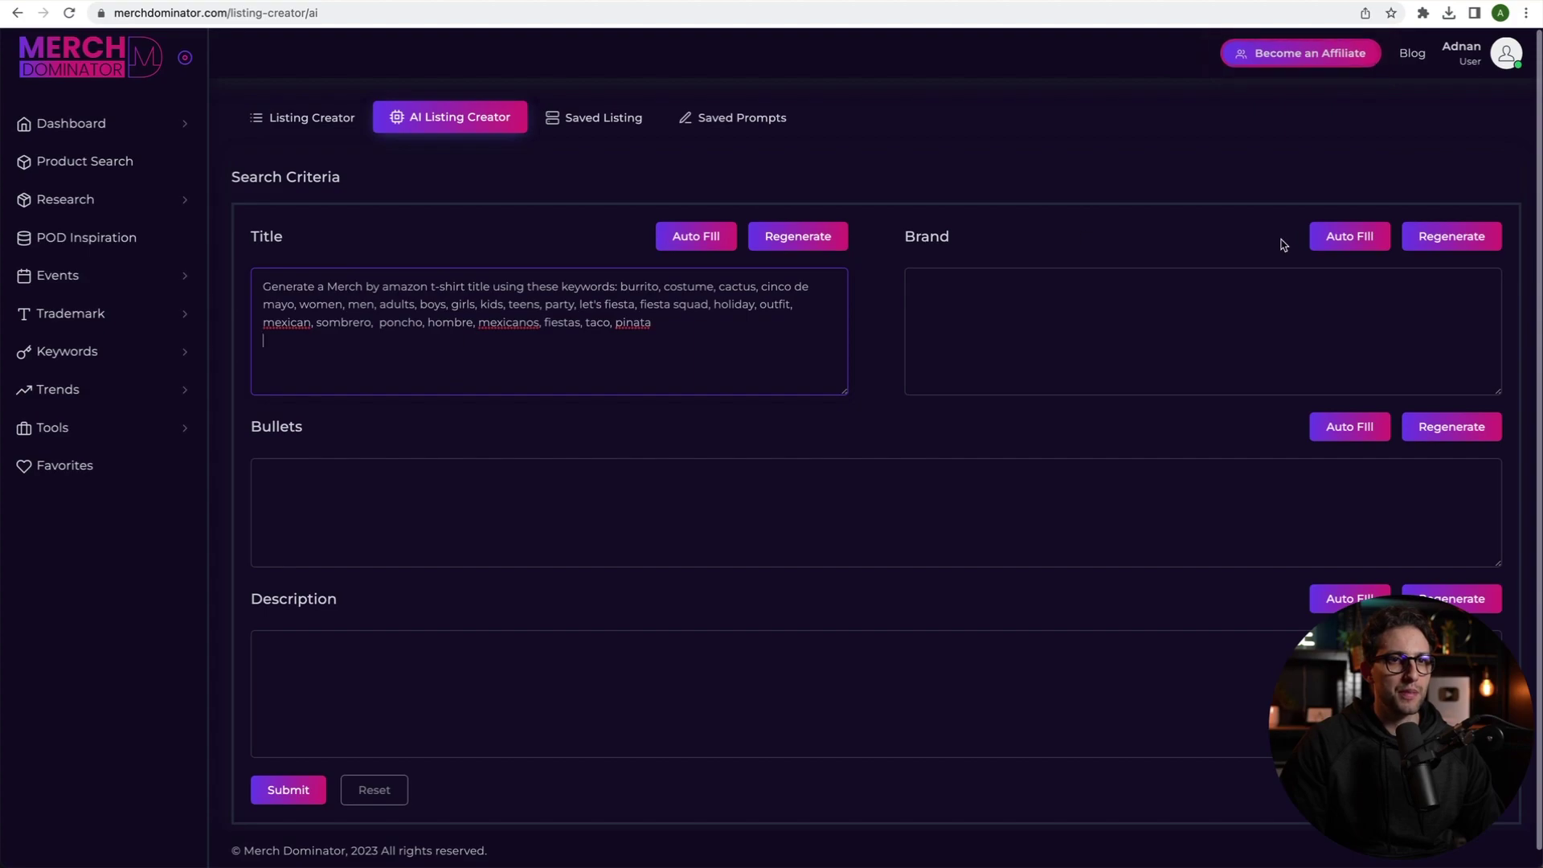
Fill the Brand box with the brand prompt followed by the keyword list
left_click(1353, 237)
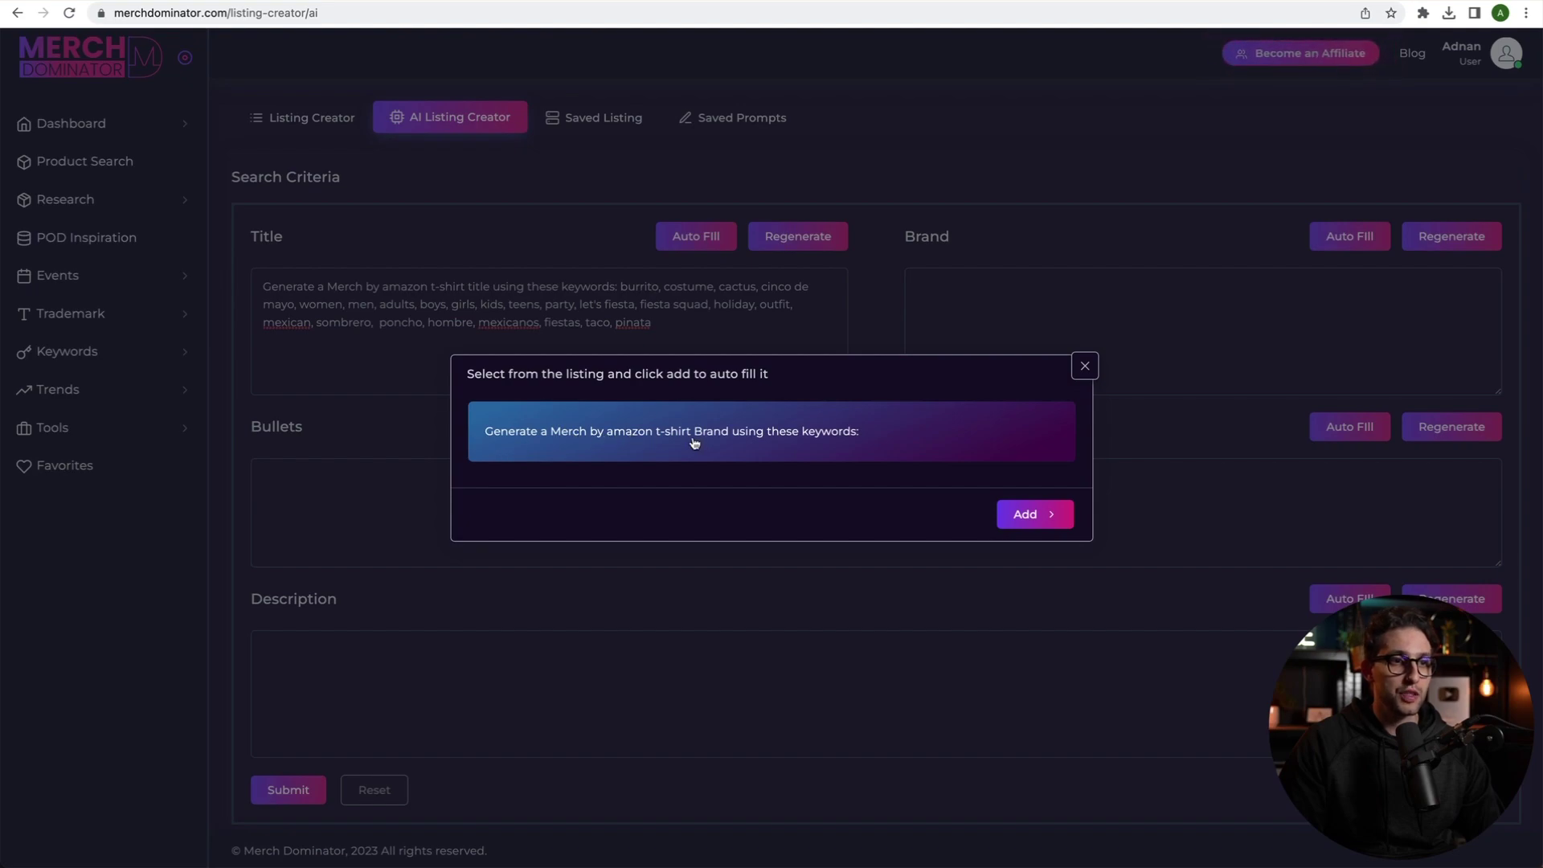
left_click(1032, 514)
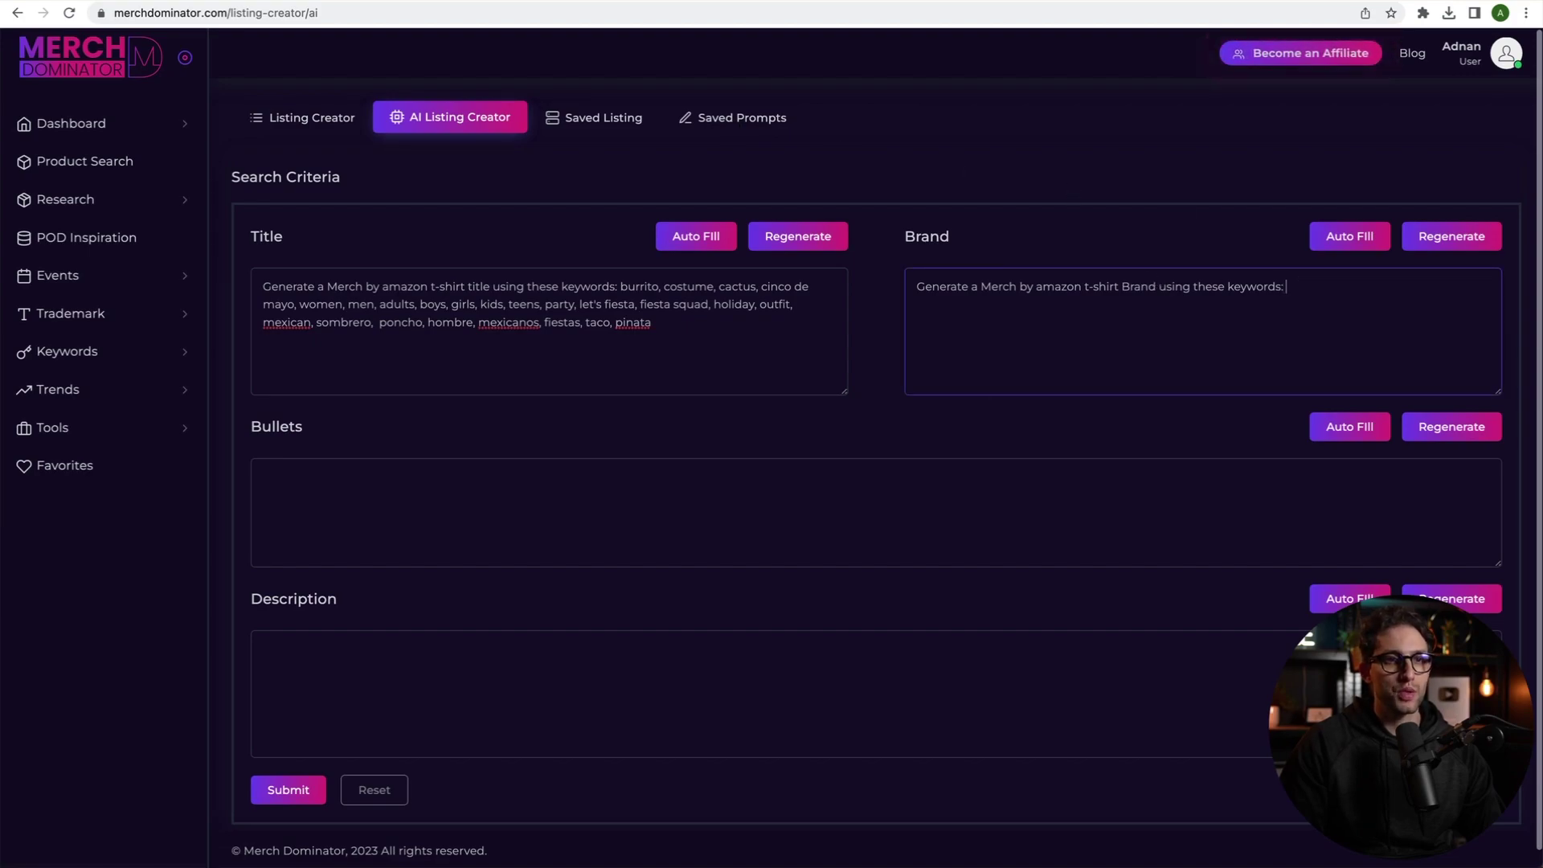
key("ctrl+v")
scroll(571, 458, "down", 1)
Auto-fill the Bullets and Description prompts, then submit everything for AI generation
left_click(1334, 412)
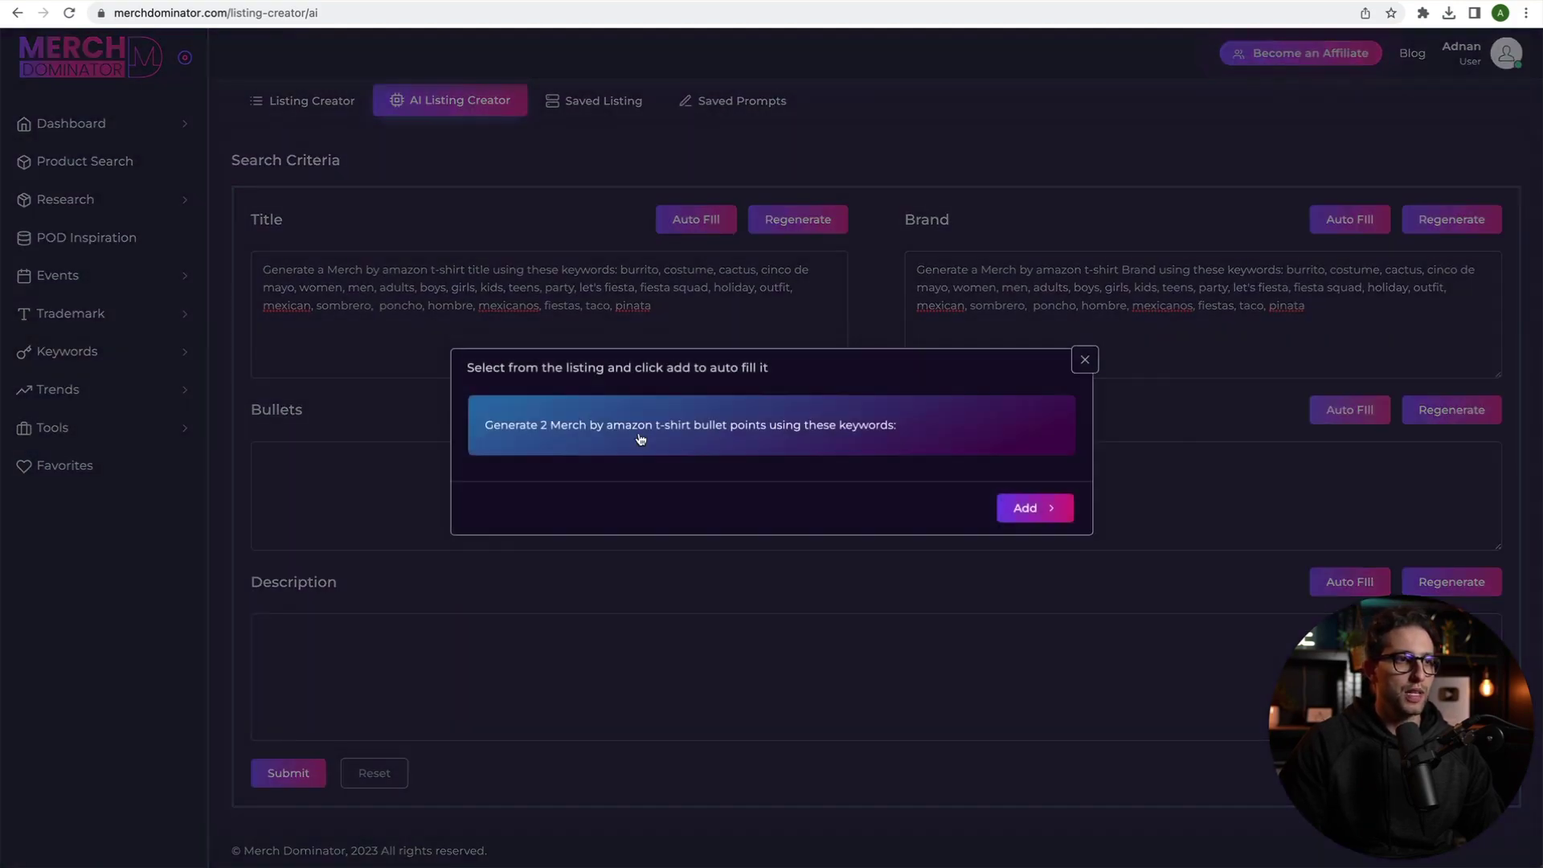
left_click(640, 438)
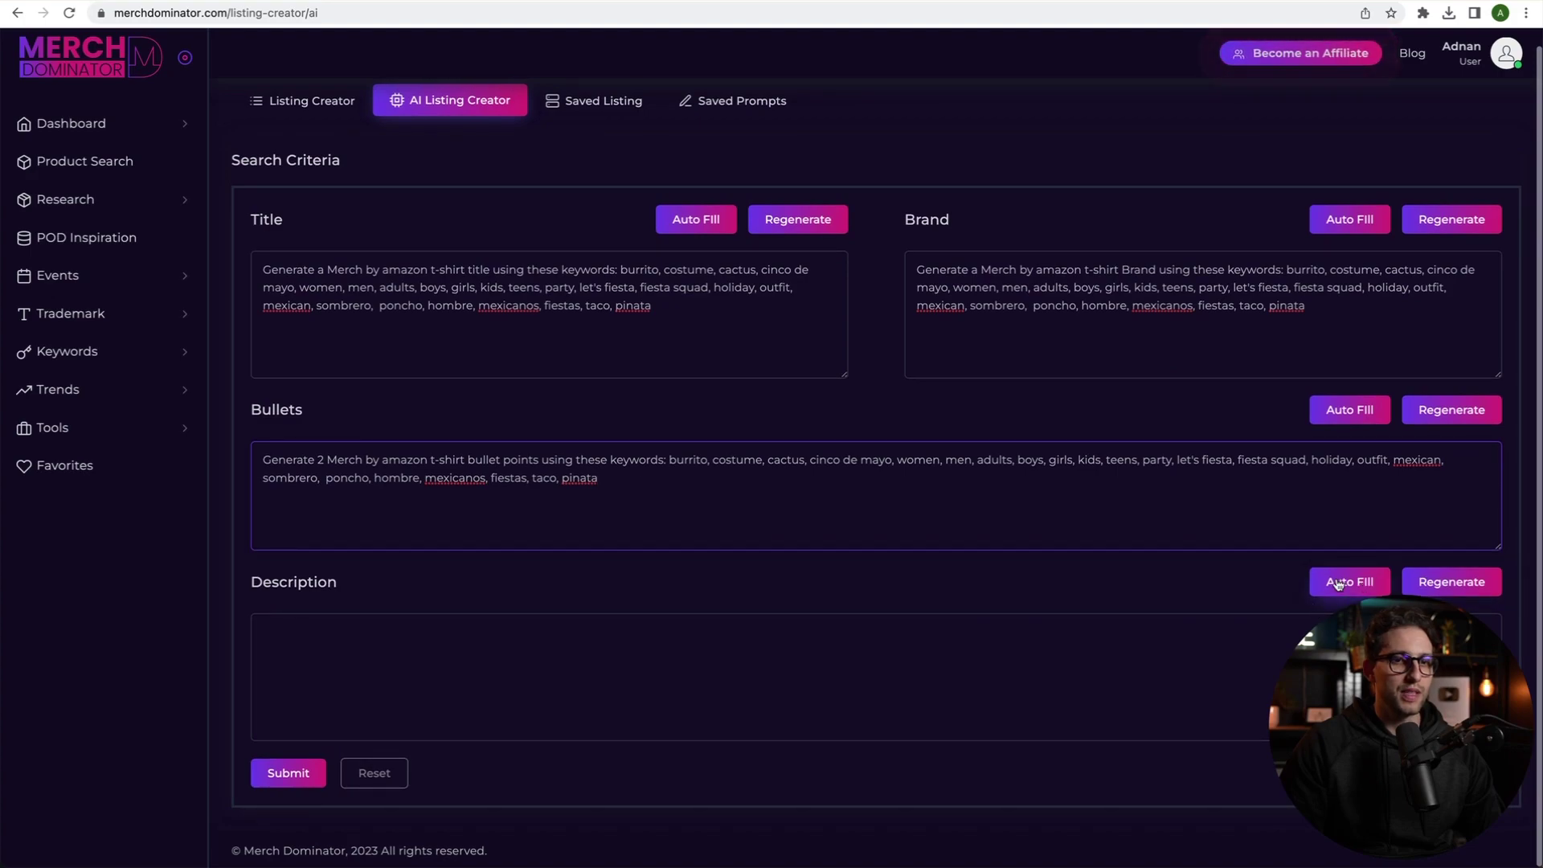
left_click(1338, 584)
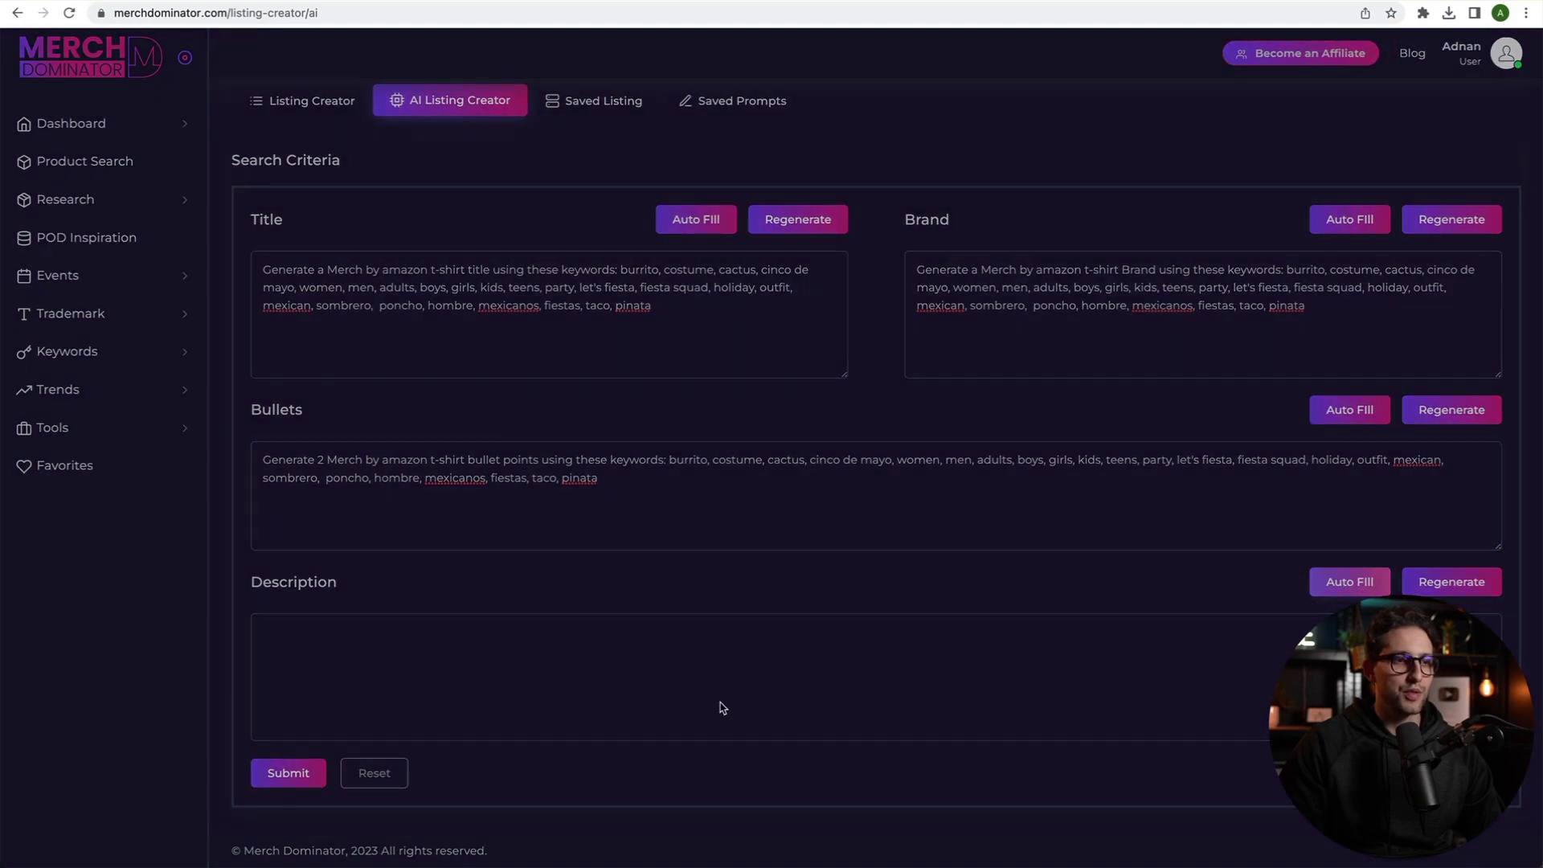
left_click(294, 773)
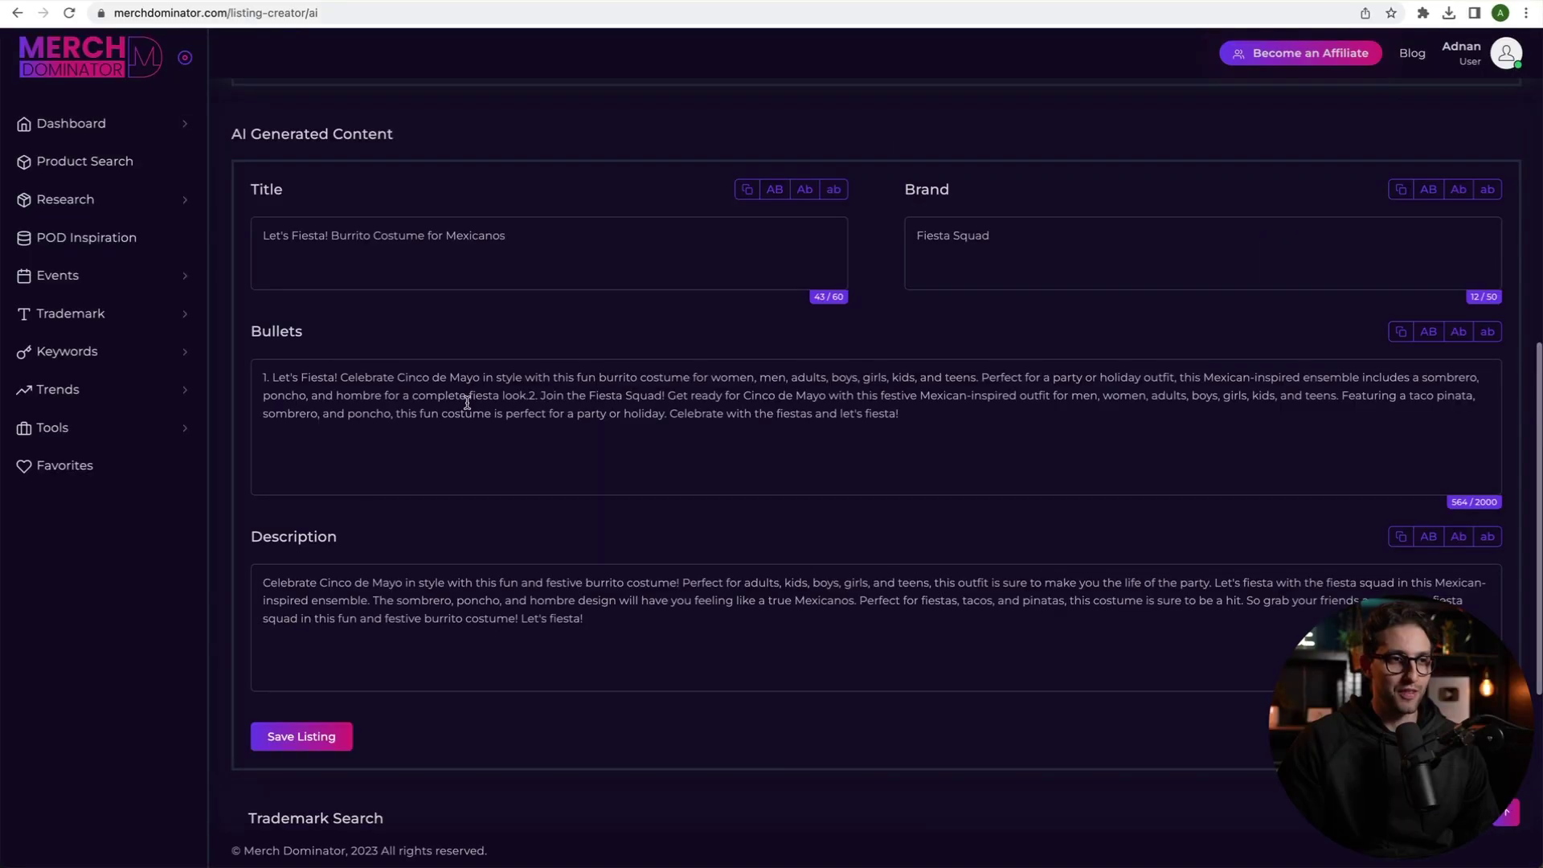
Review the generated title, Fiesta Squad brand, bullets and description alongside the search criteria
left_click_drag(526, 395, 269, 376)
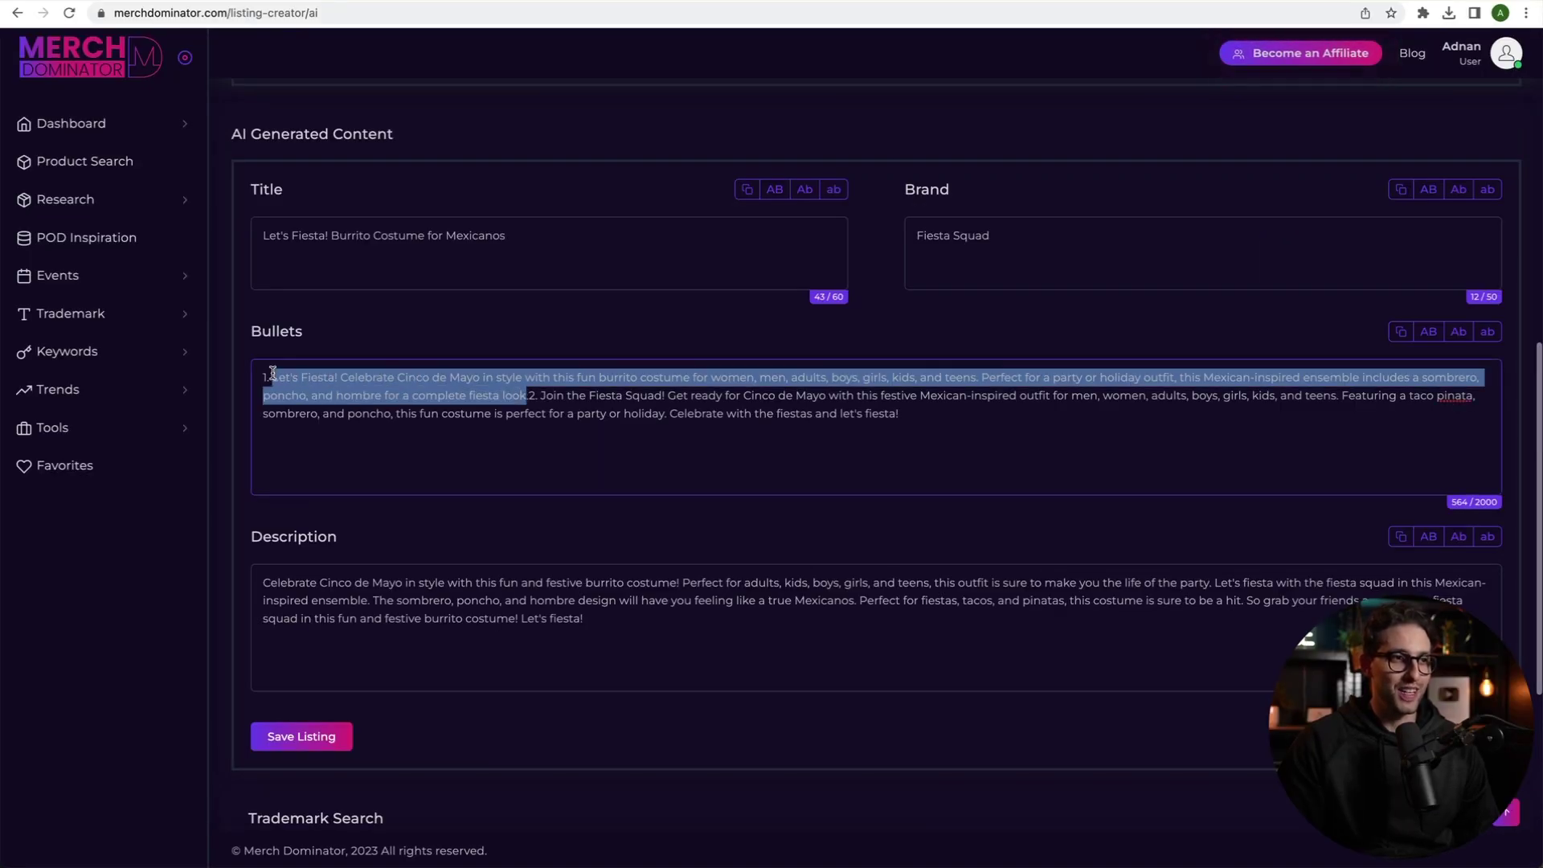
scroll(895, 445, "up", 5)
scroll(898, 443, "up", 2)
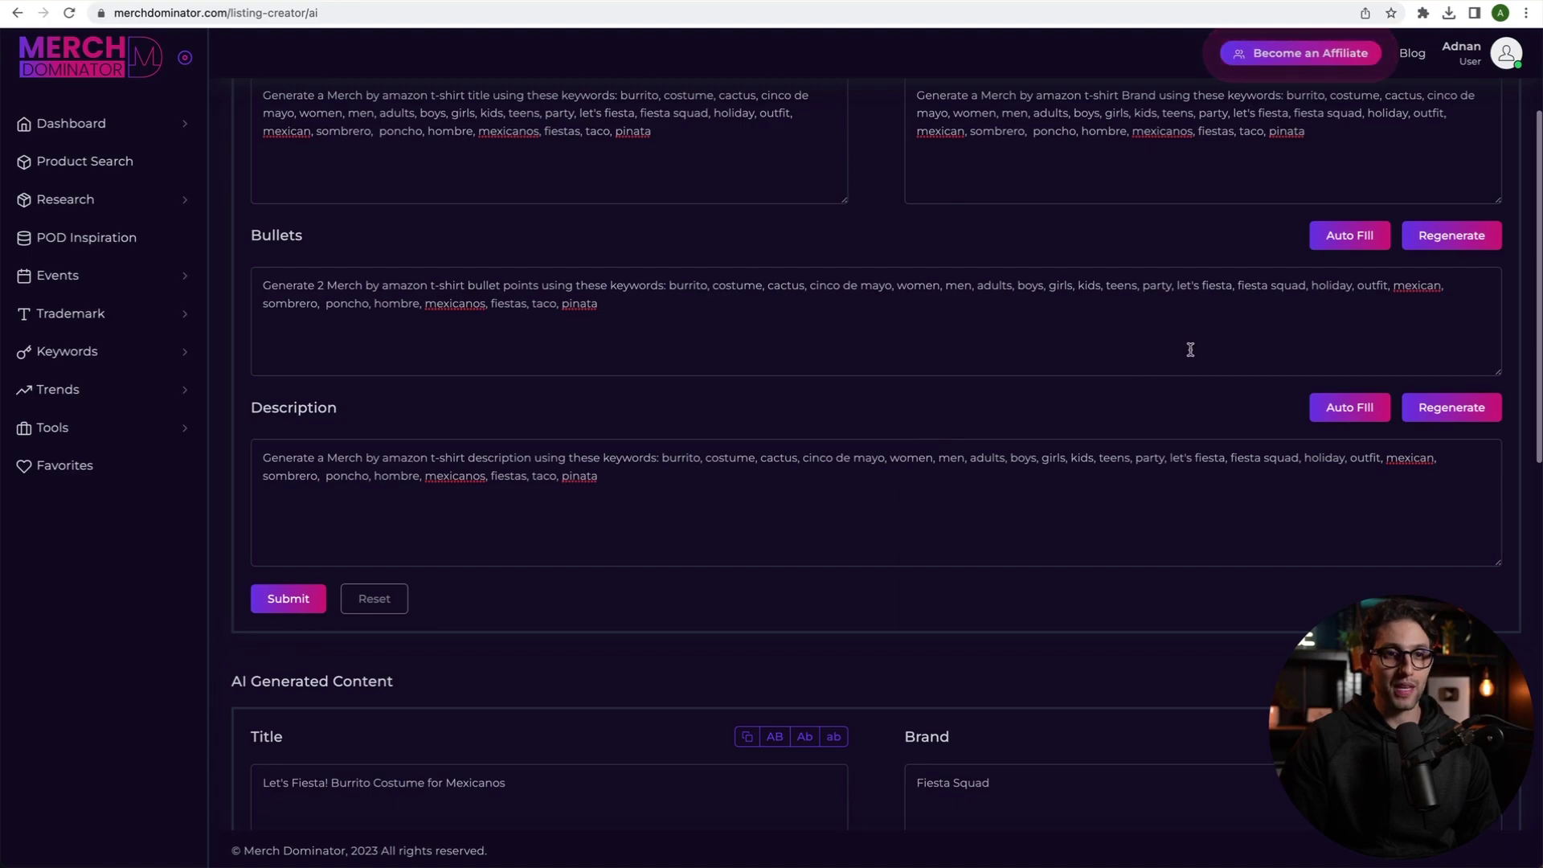
scroll(906, 474, "down", 5)
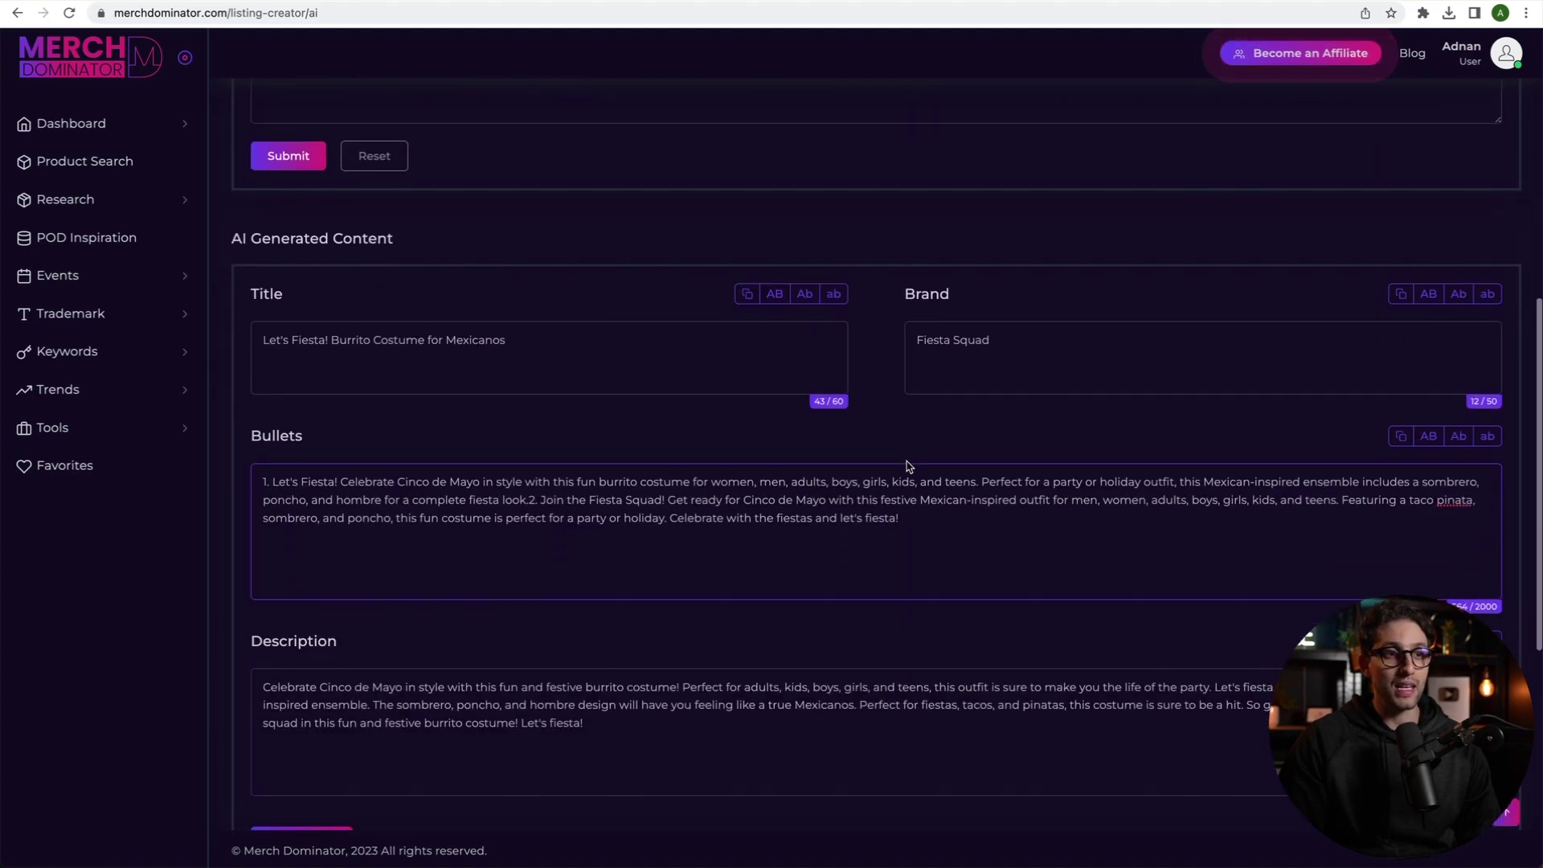
scroll(905, 466, "up", 8)
scroll(1093, 508, "down", 1)
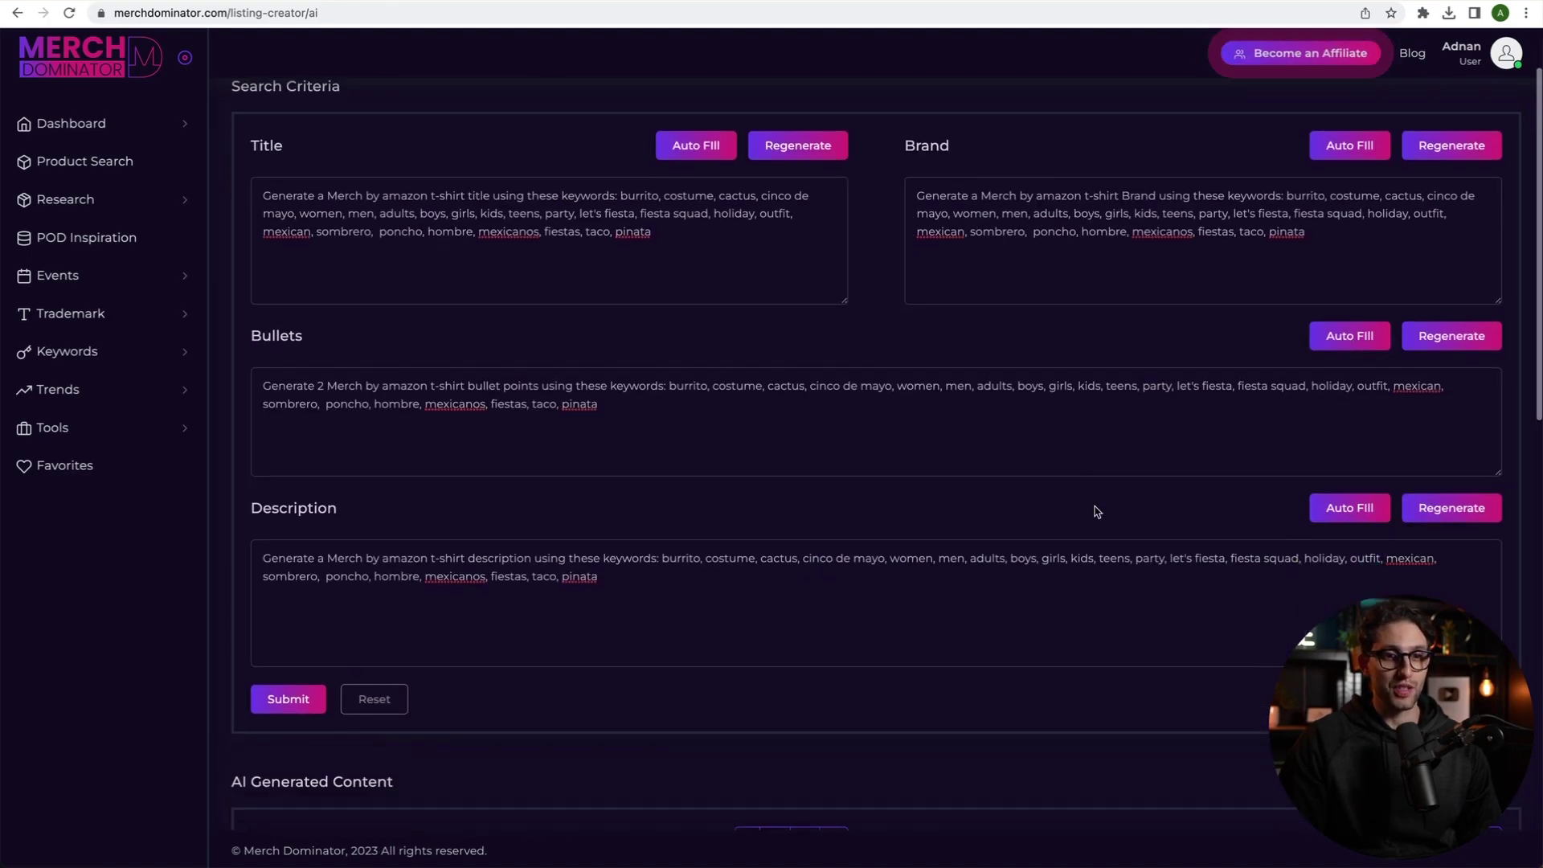
scroll(1202, 430, "up", 1)
scroll(1082, 445, "down", 12)
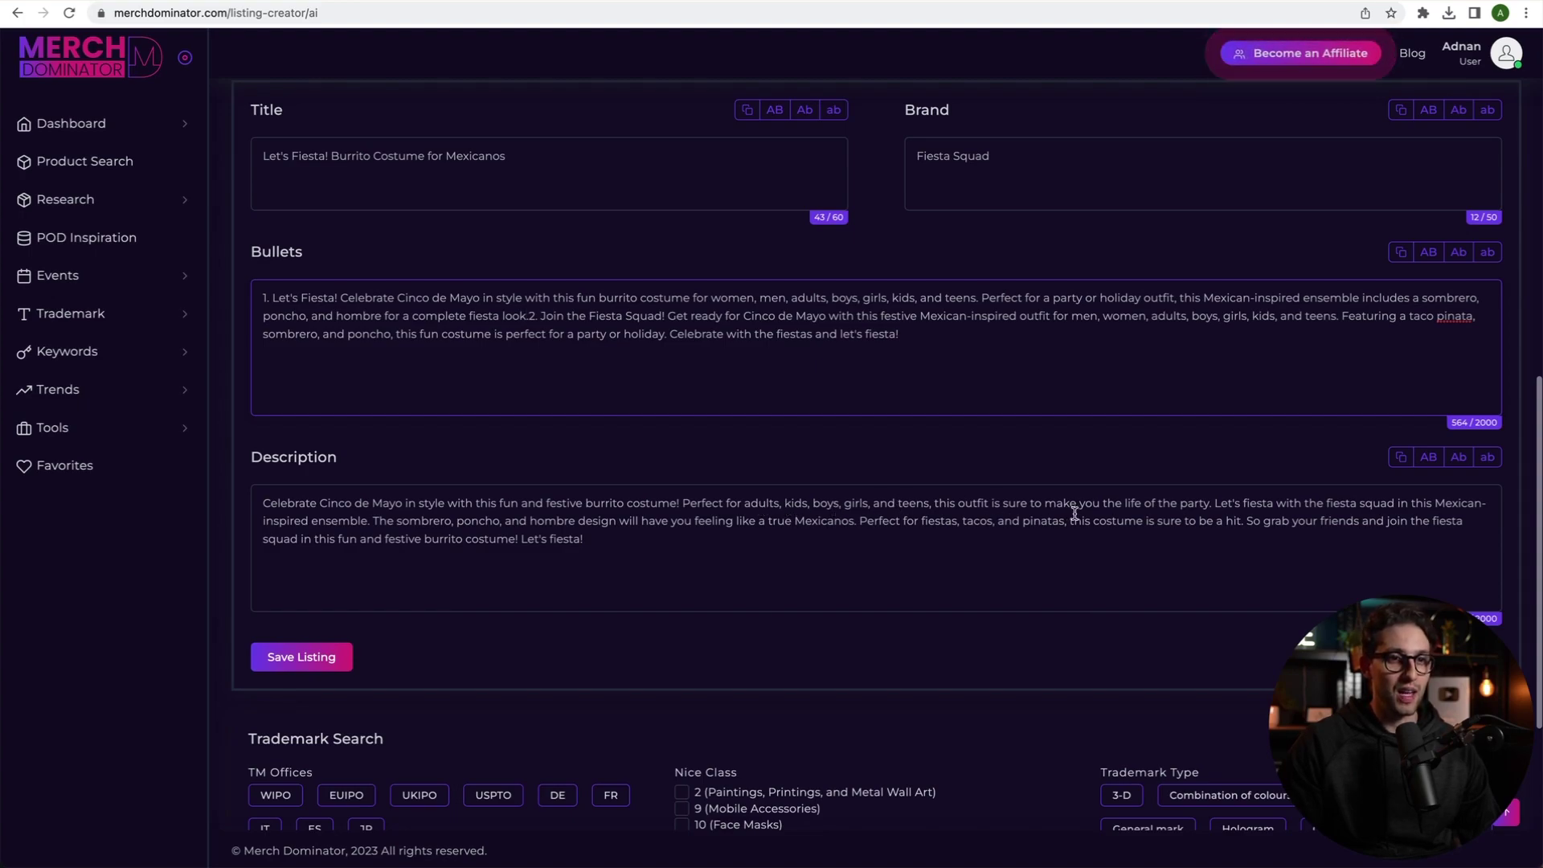
Scroll past the generated bullets and description down to the Trademark Search section
scroll(1160, 526, "down", 1)
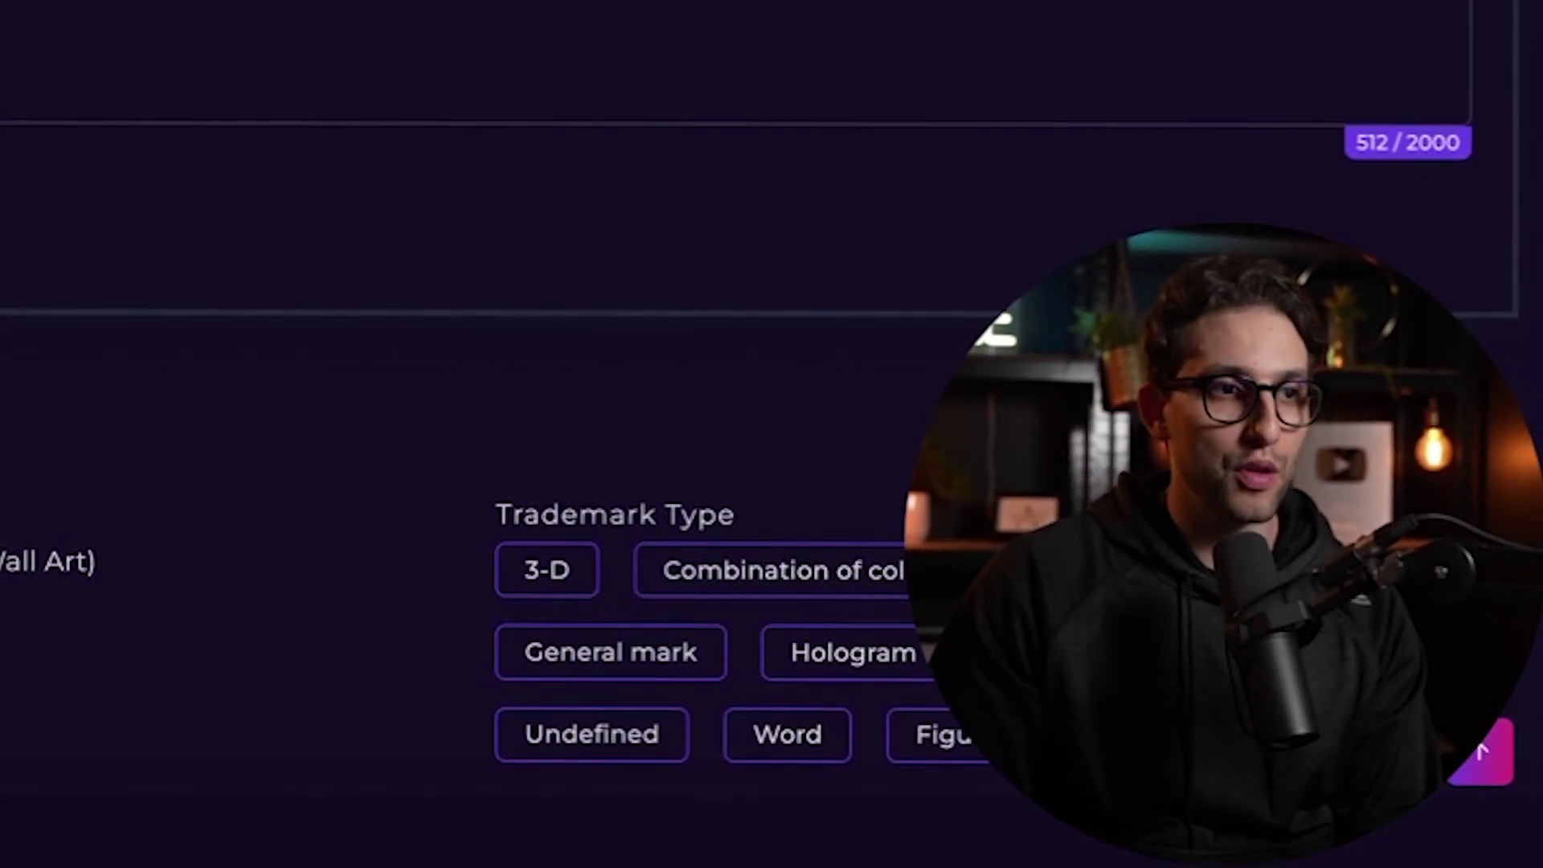
scroll(548, 528, "down", 3)
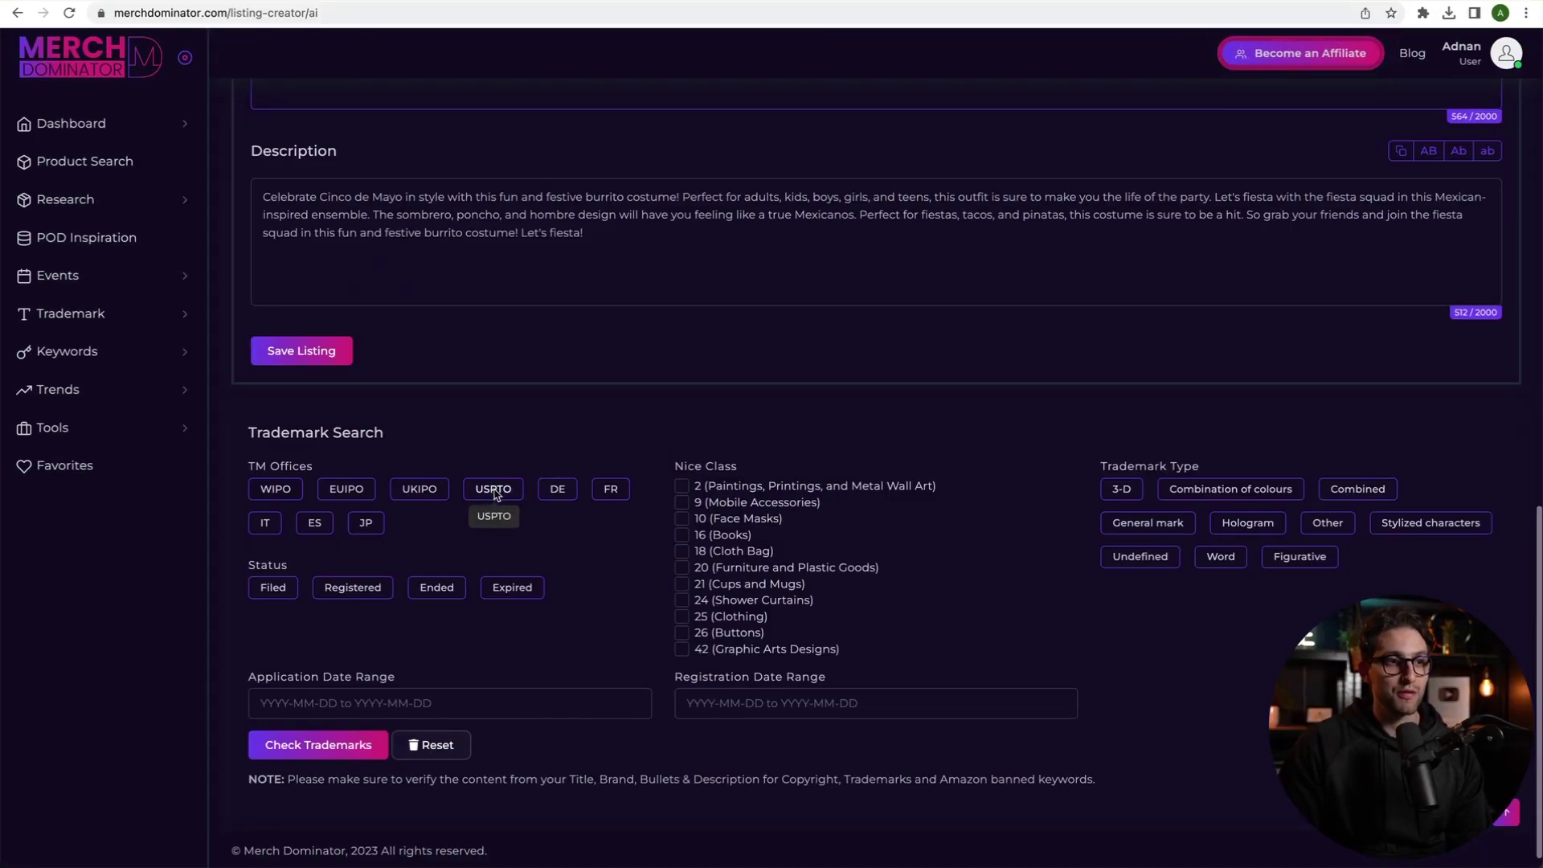
Run a trademark check limited to USPTO, Registered, class 25 (Clothing), Word marks, and review flagged keywords
left_click(496, 490)
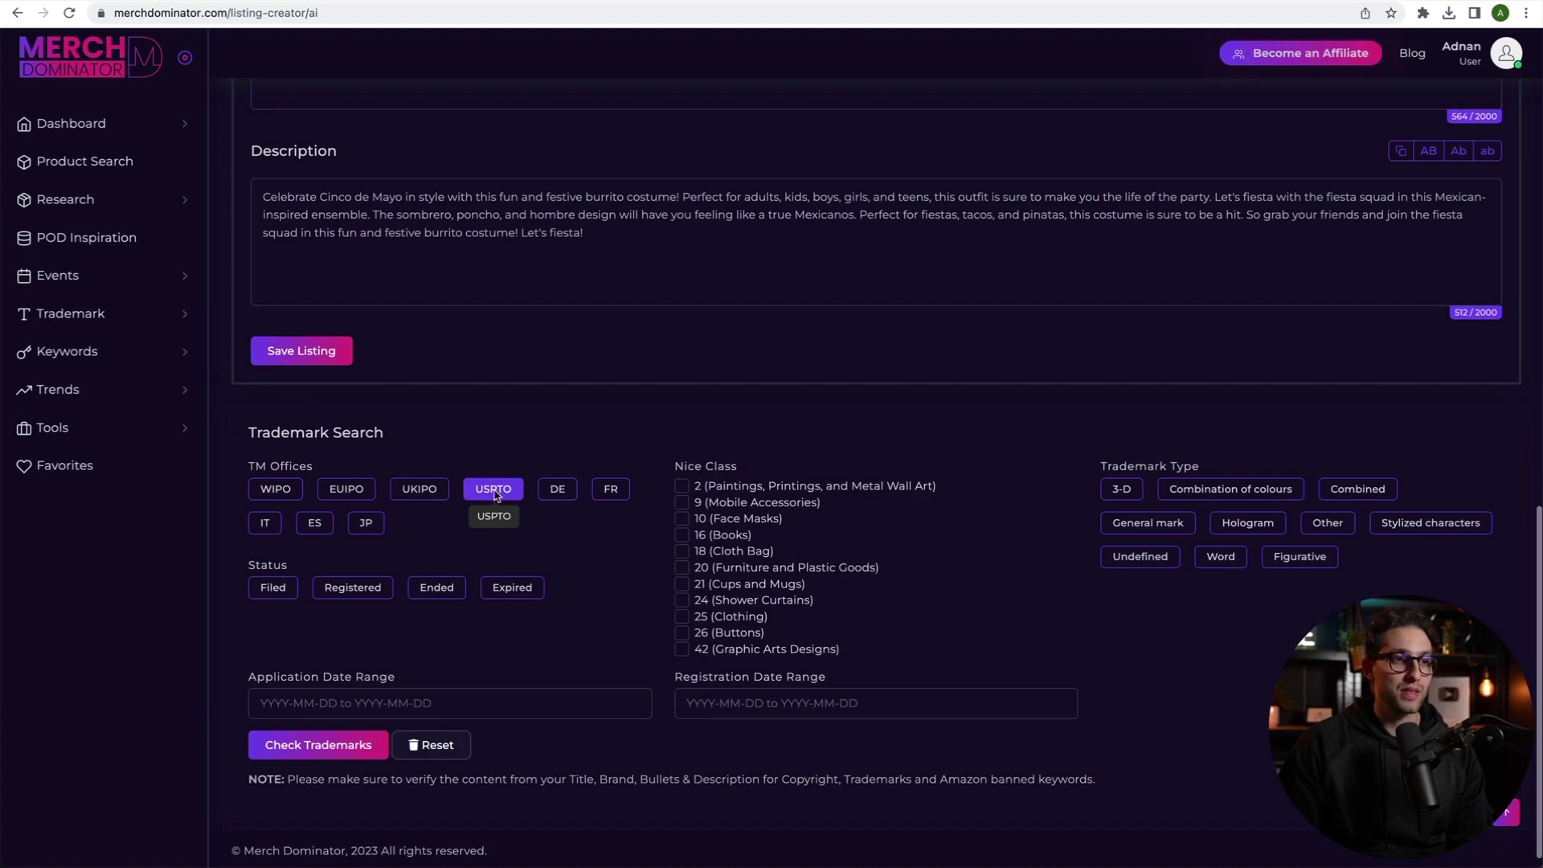
left_click(354, 588)
left_click(682, 616)
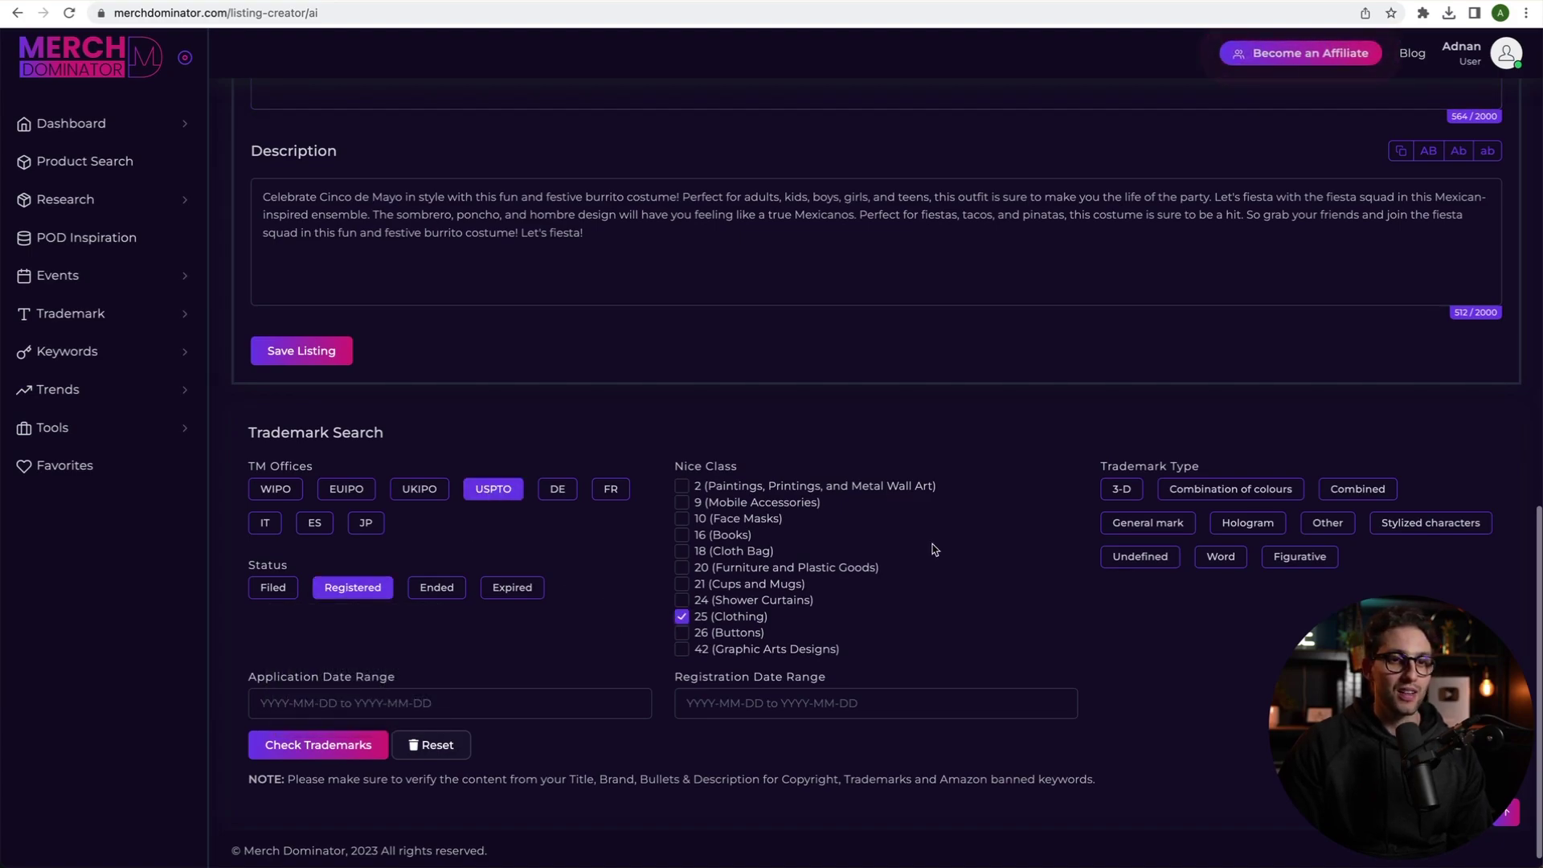
left_click(1221, 557)
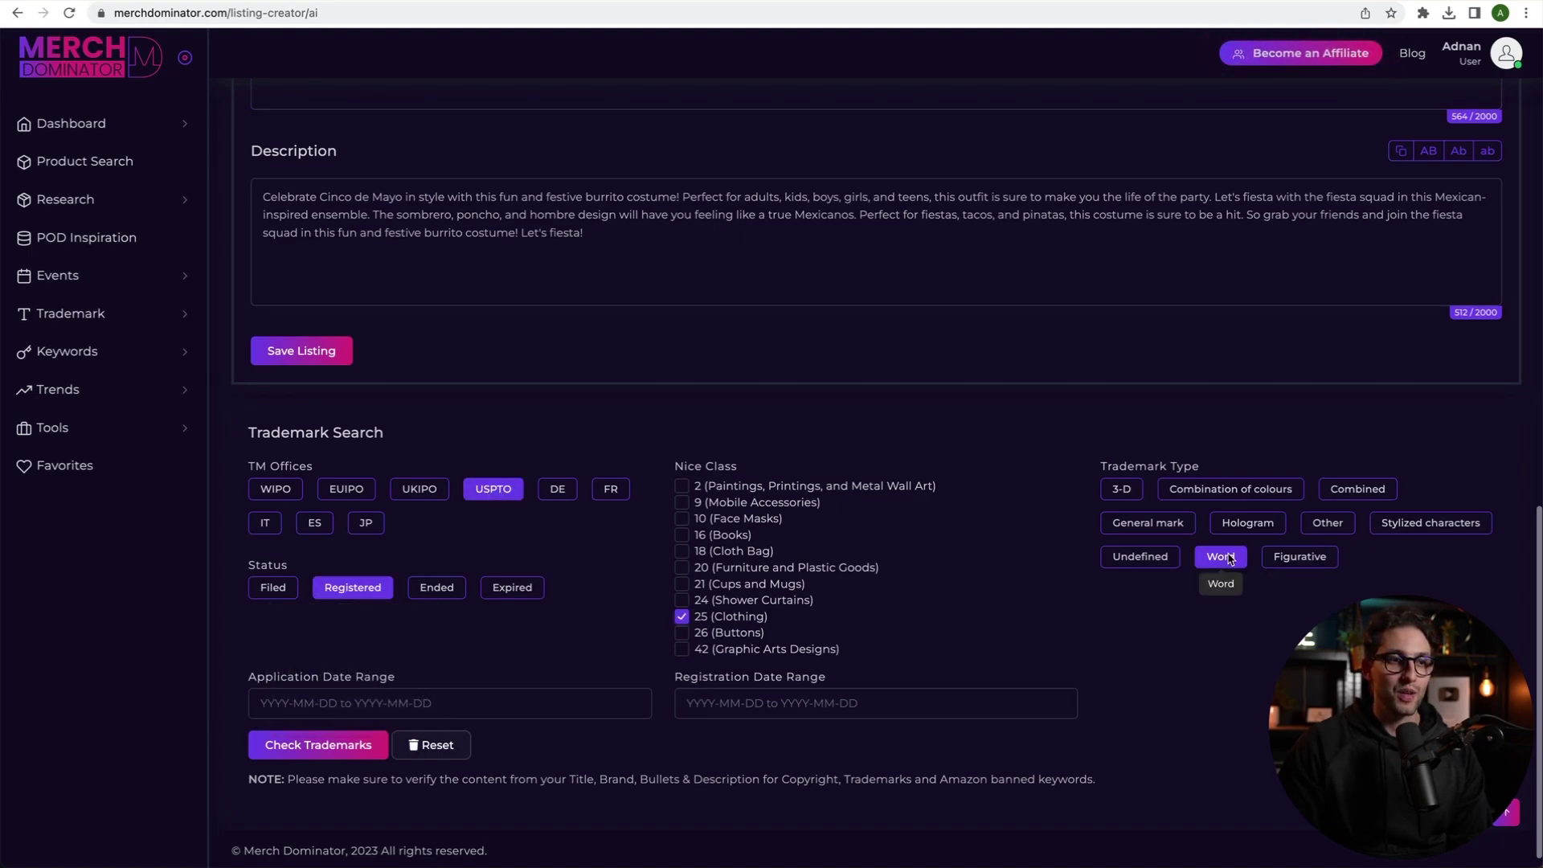
left_click(291, 745)
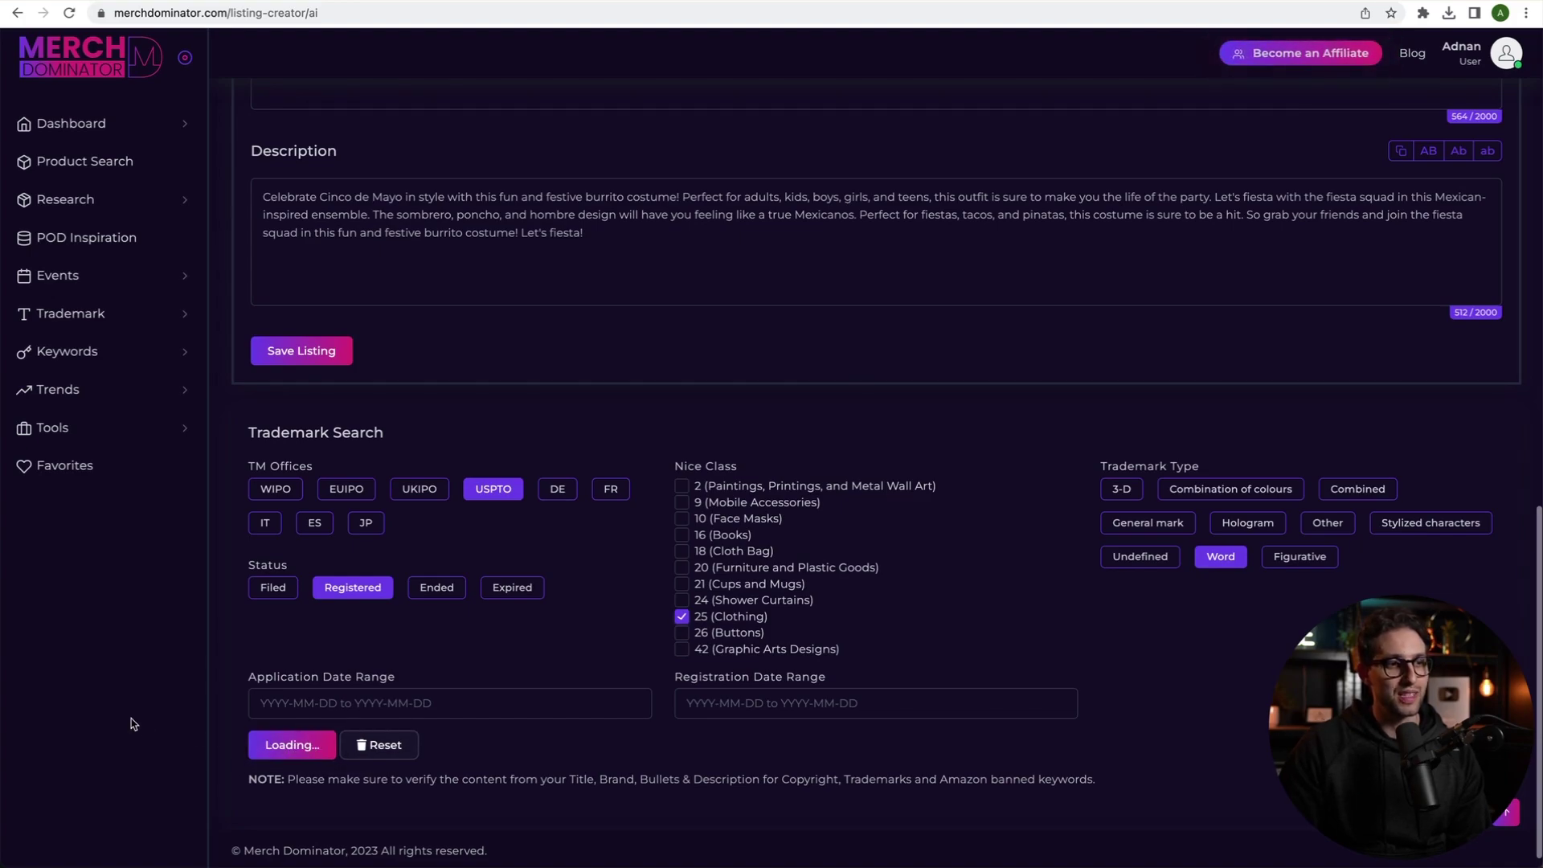
scroll(279, 735, "down", 4)
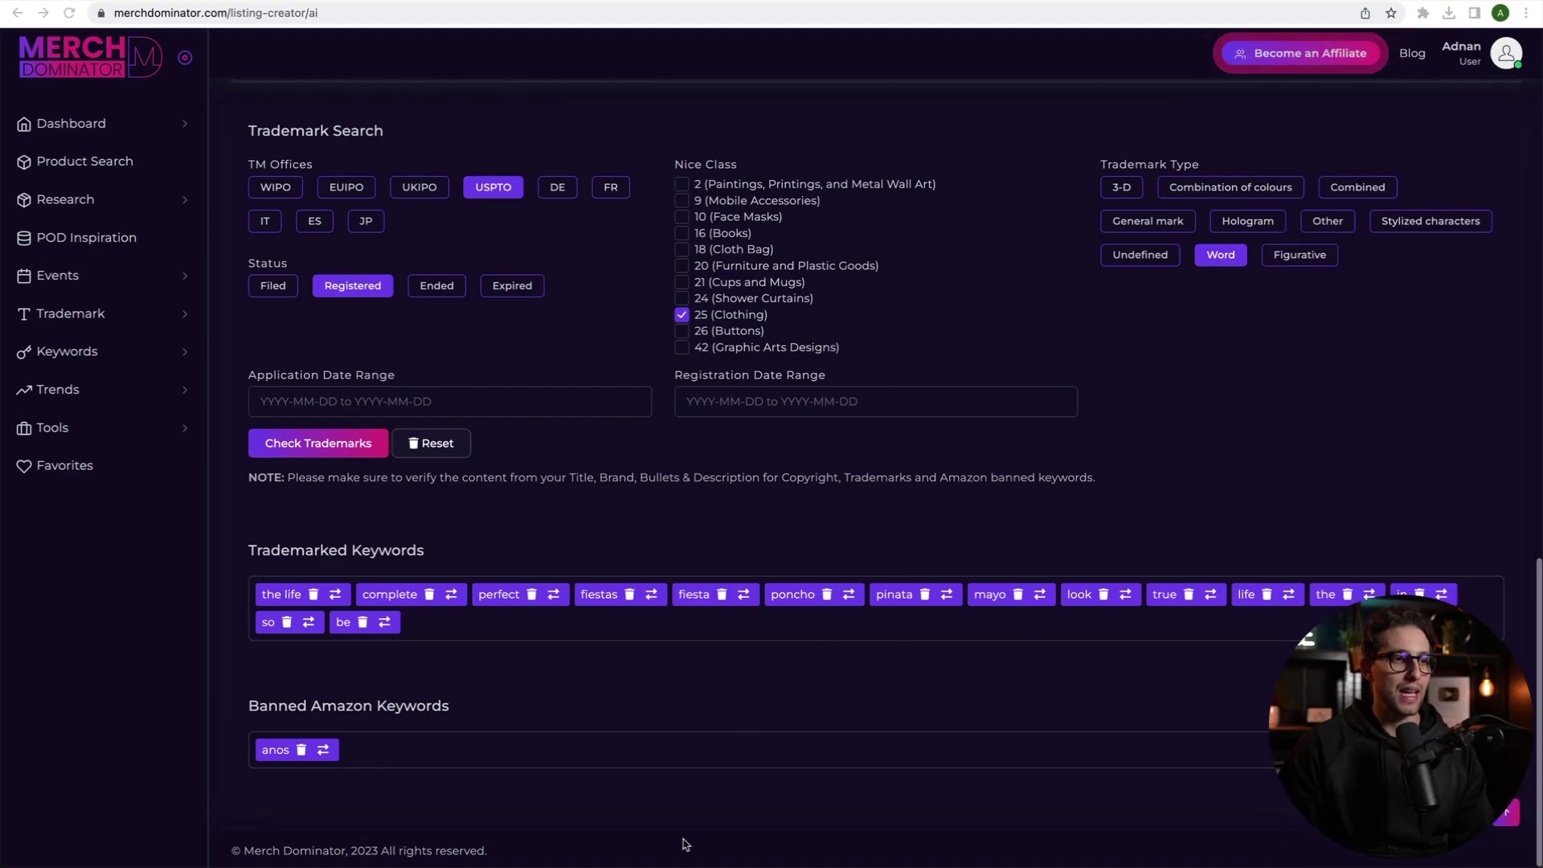
scroll(881, 620, "up", 6)
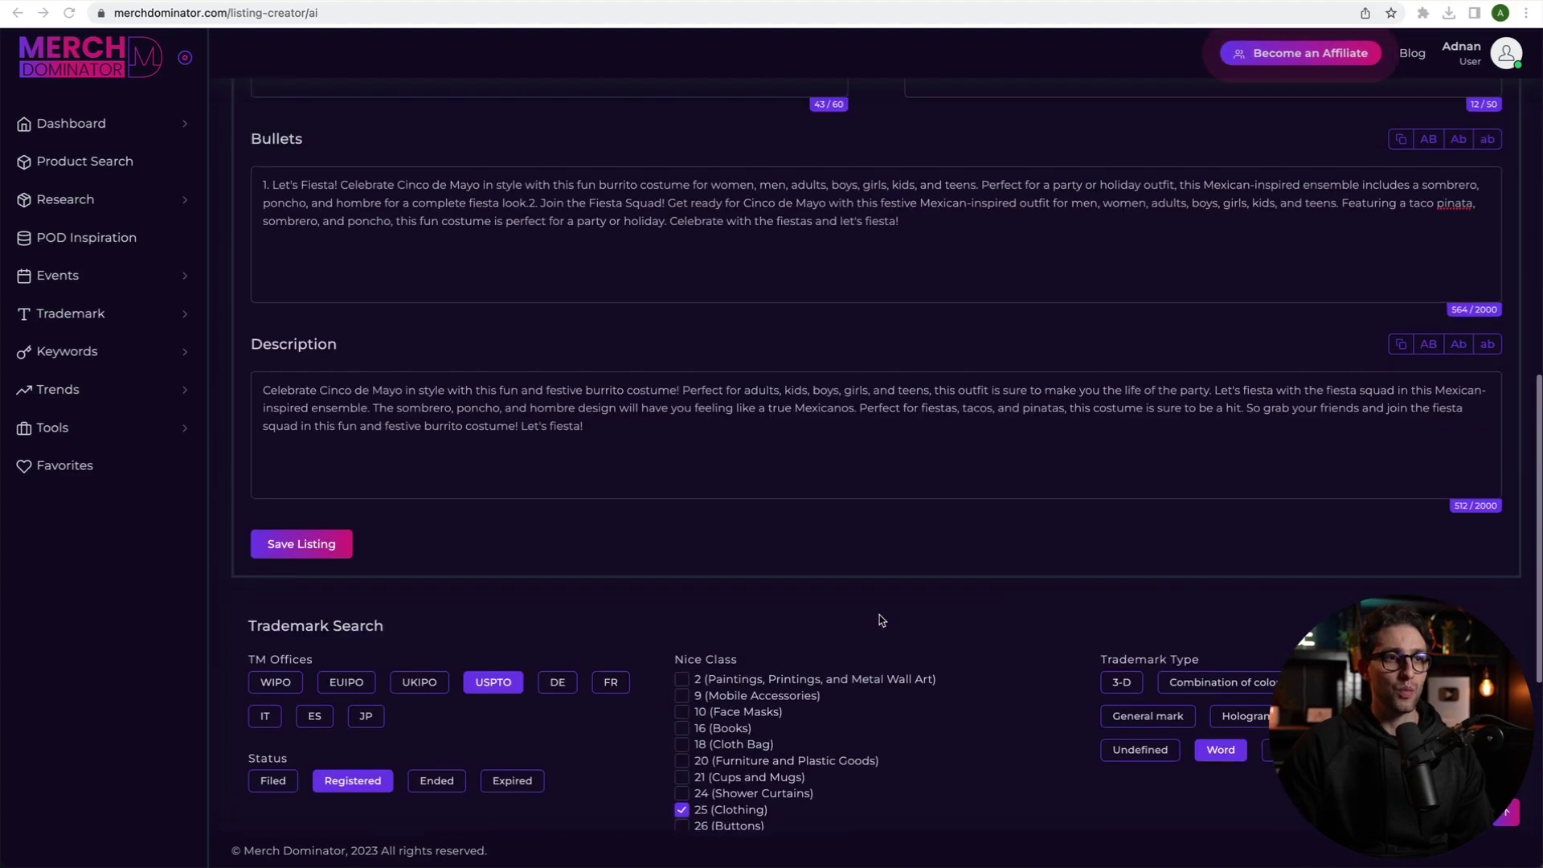
scroll(615, 319, "up", 3)
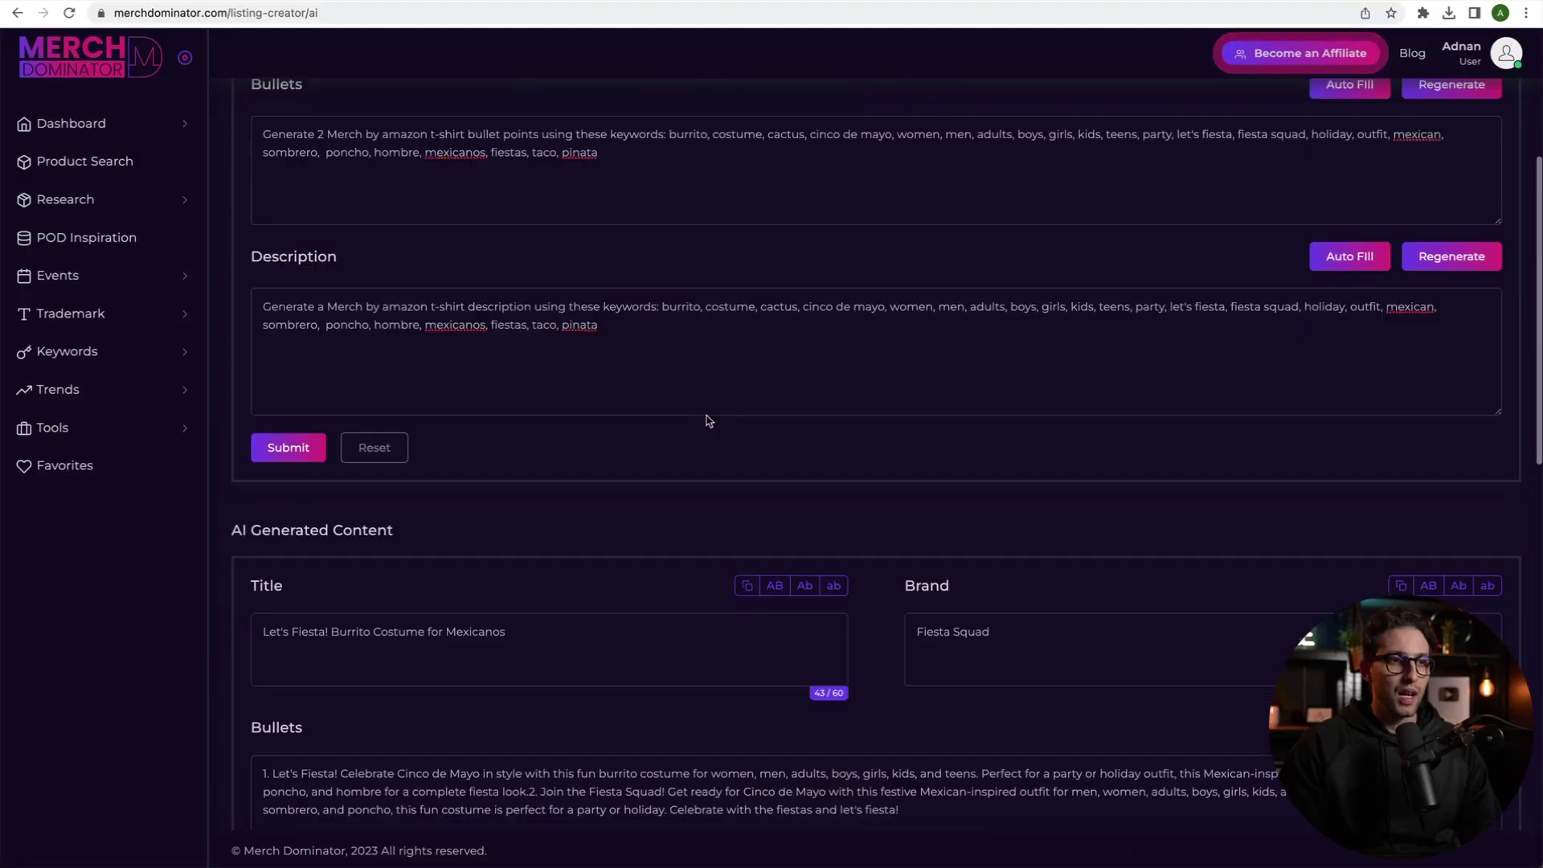
scroll(708, 419, "down", 2)
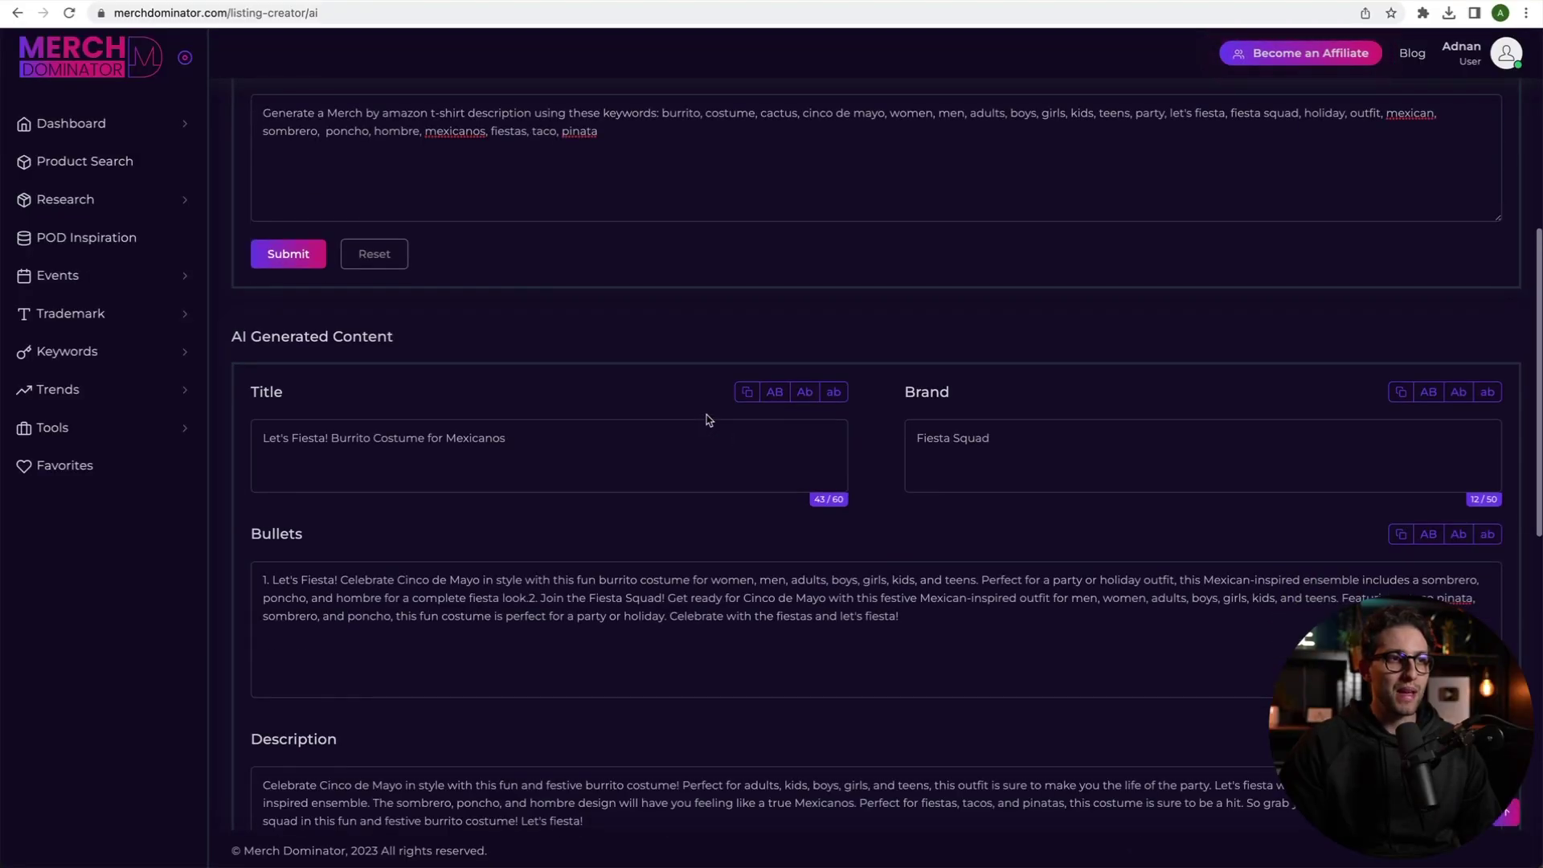
scroll(708, 418, "up", 2)
scroll(707, 416, "down", 7)
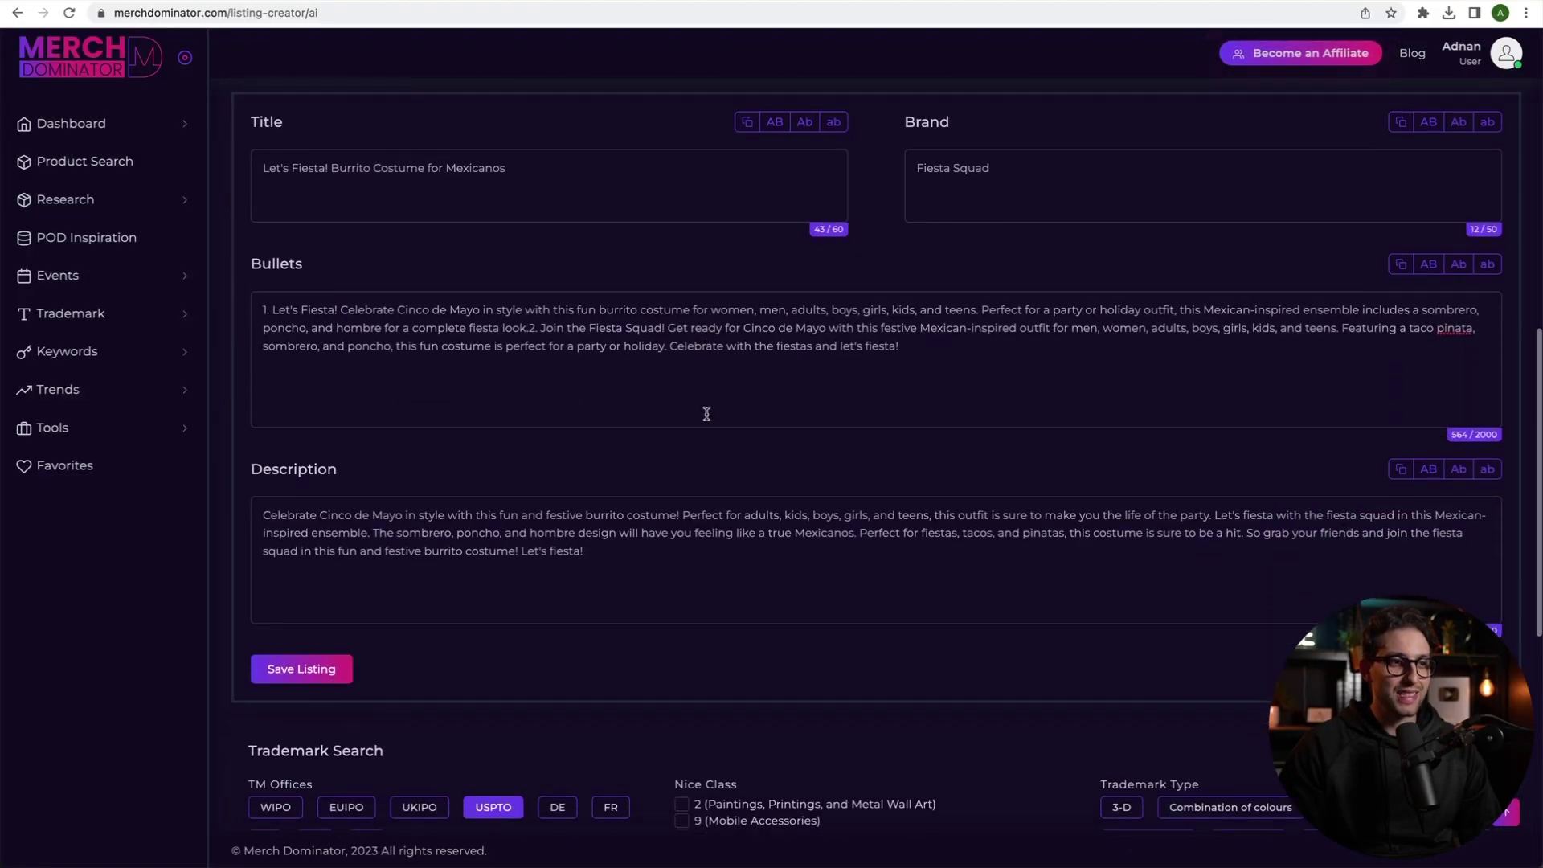
Save the generated Cinco de Mayo listing and scroll down the page
left_click(297, 498)
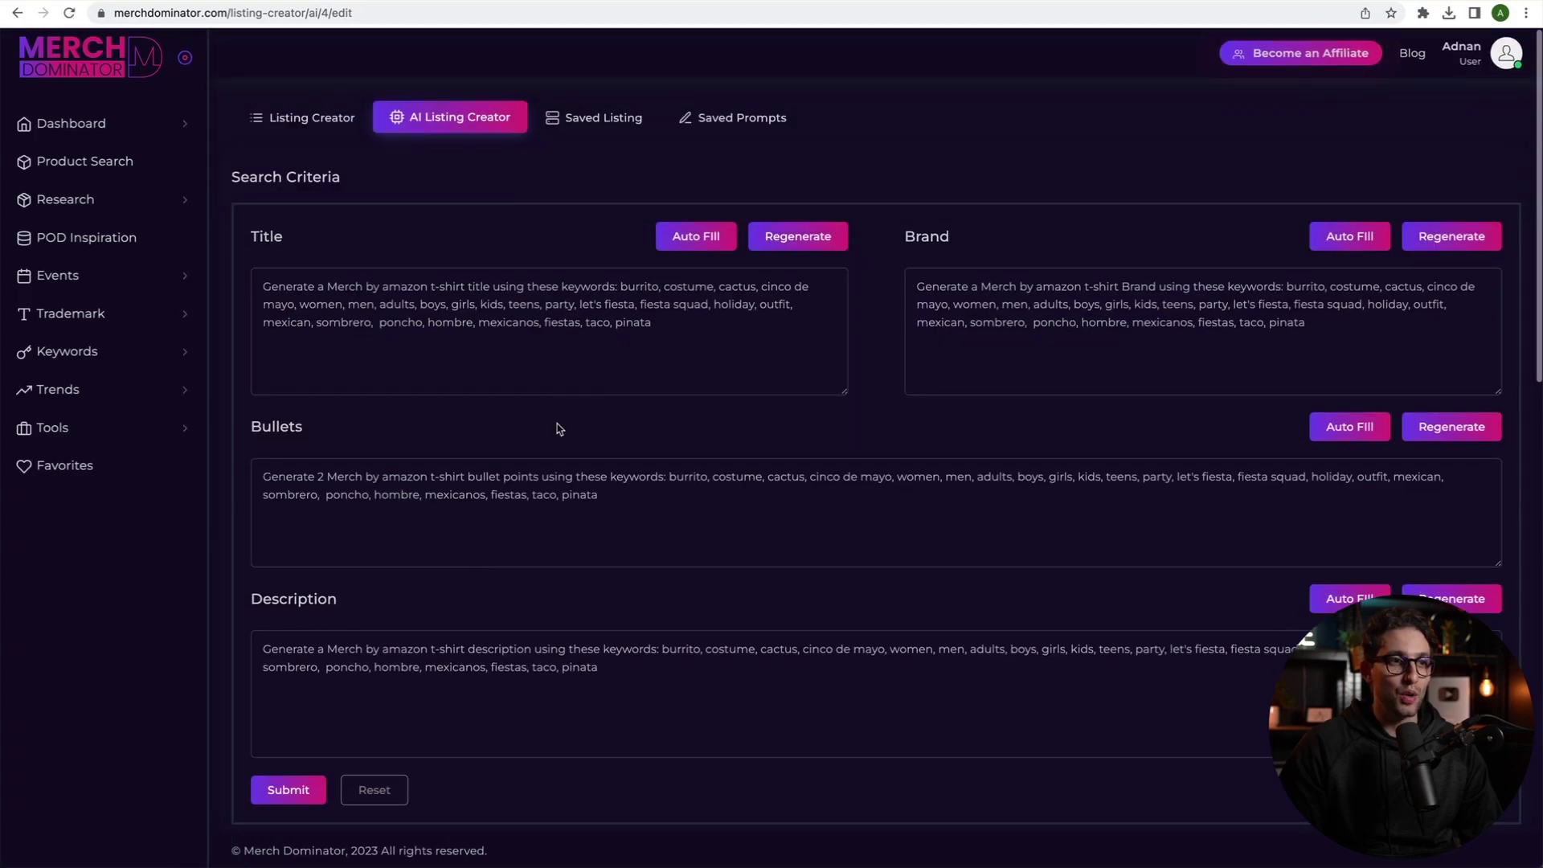
scroll(552, 443, "down", 4)
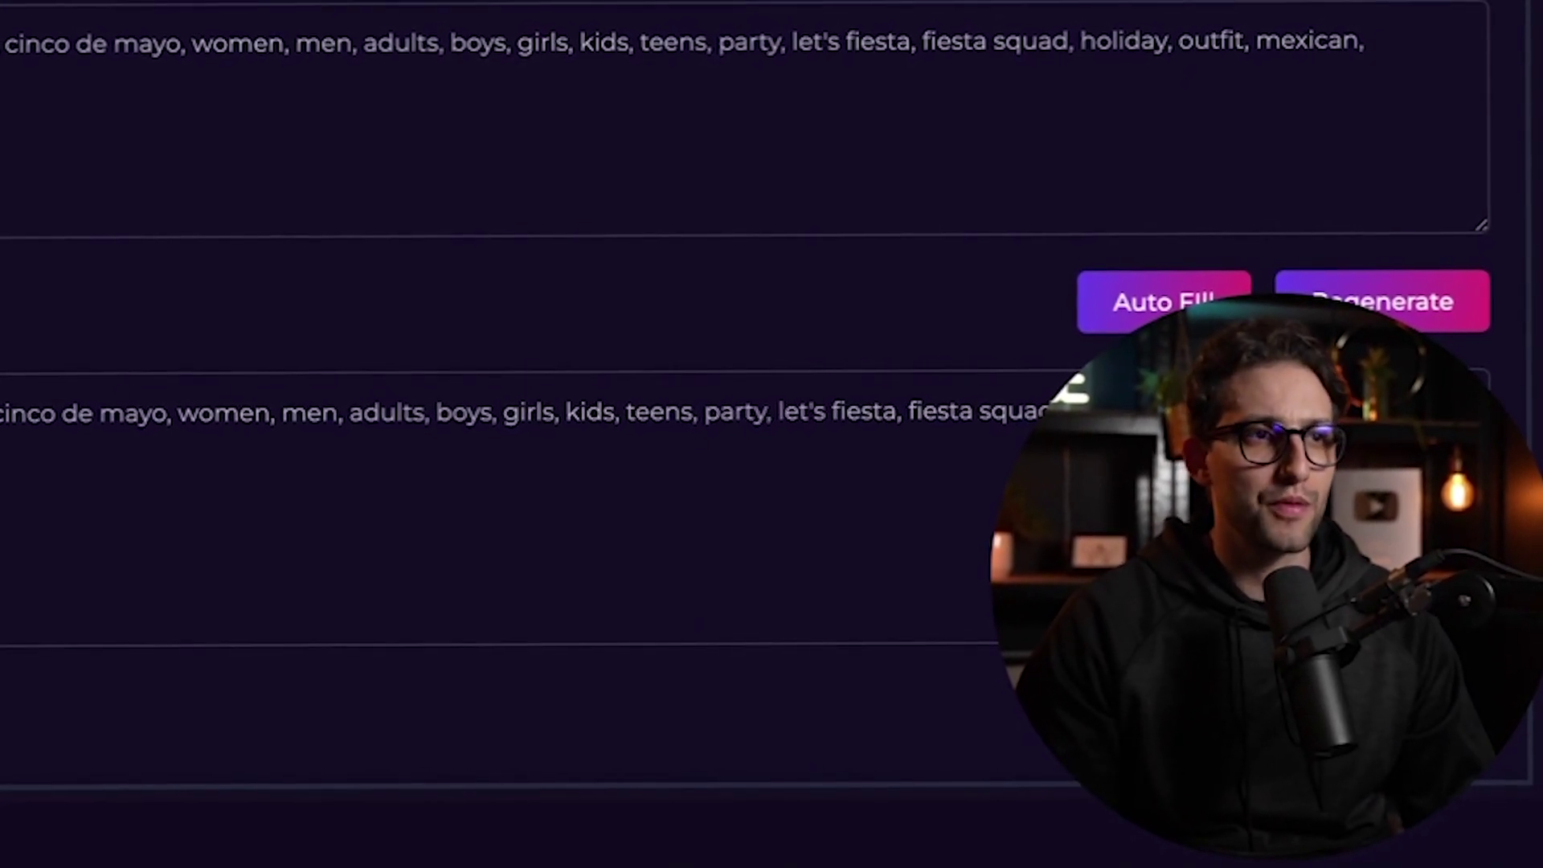
View the saved listings, including the Apr 28, 2023 burrito costume listing, then the saved prompt settings
left_click(596, 117)
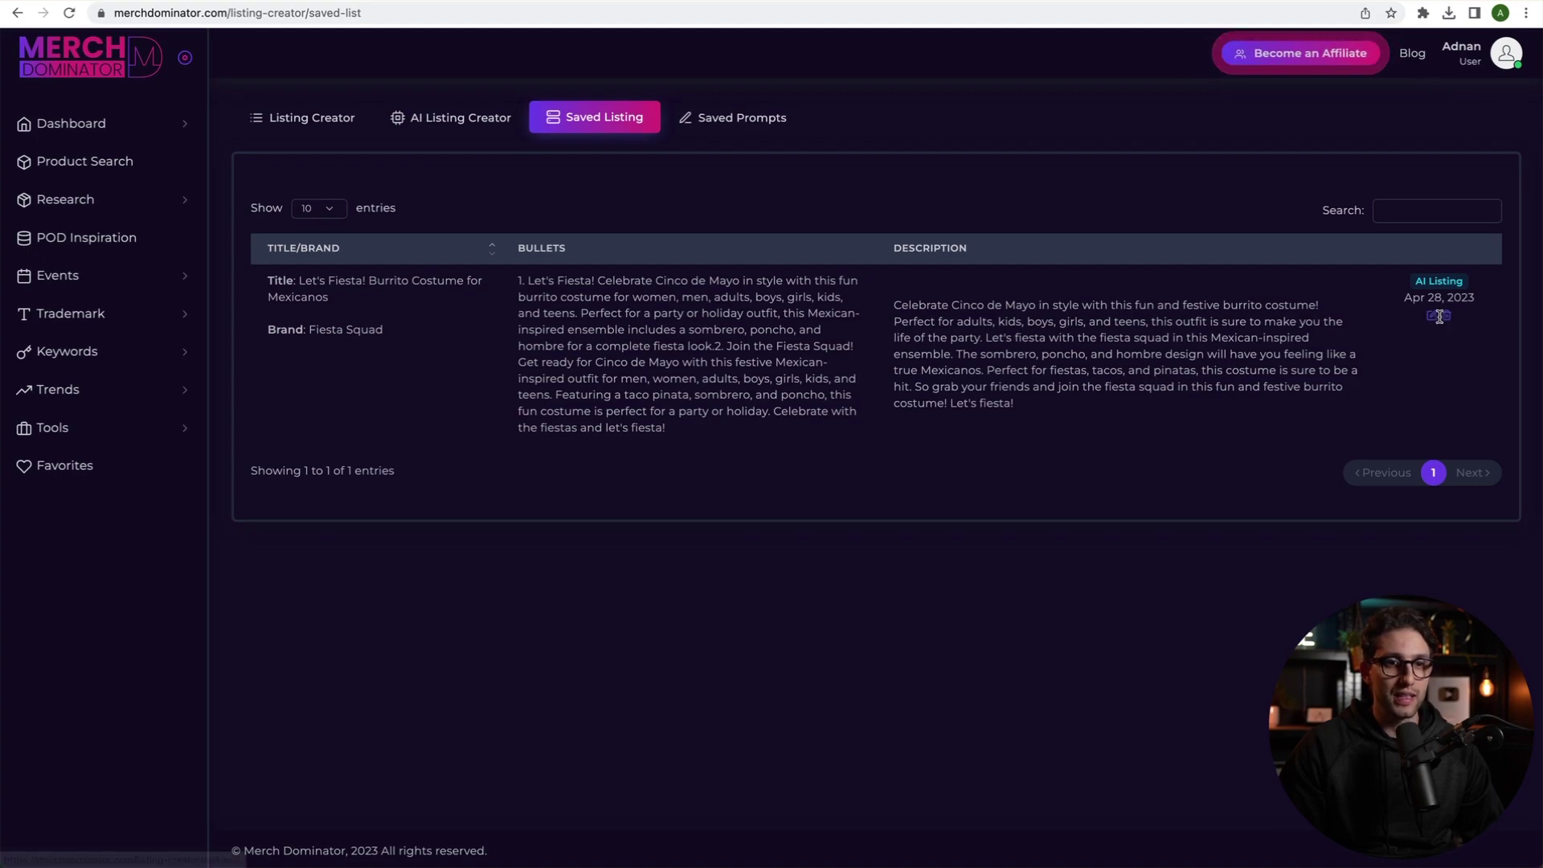
left_click(725, 121)
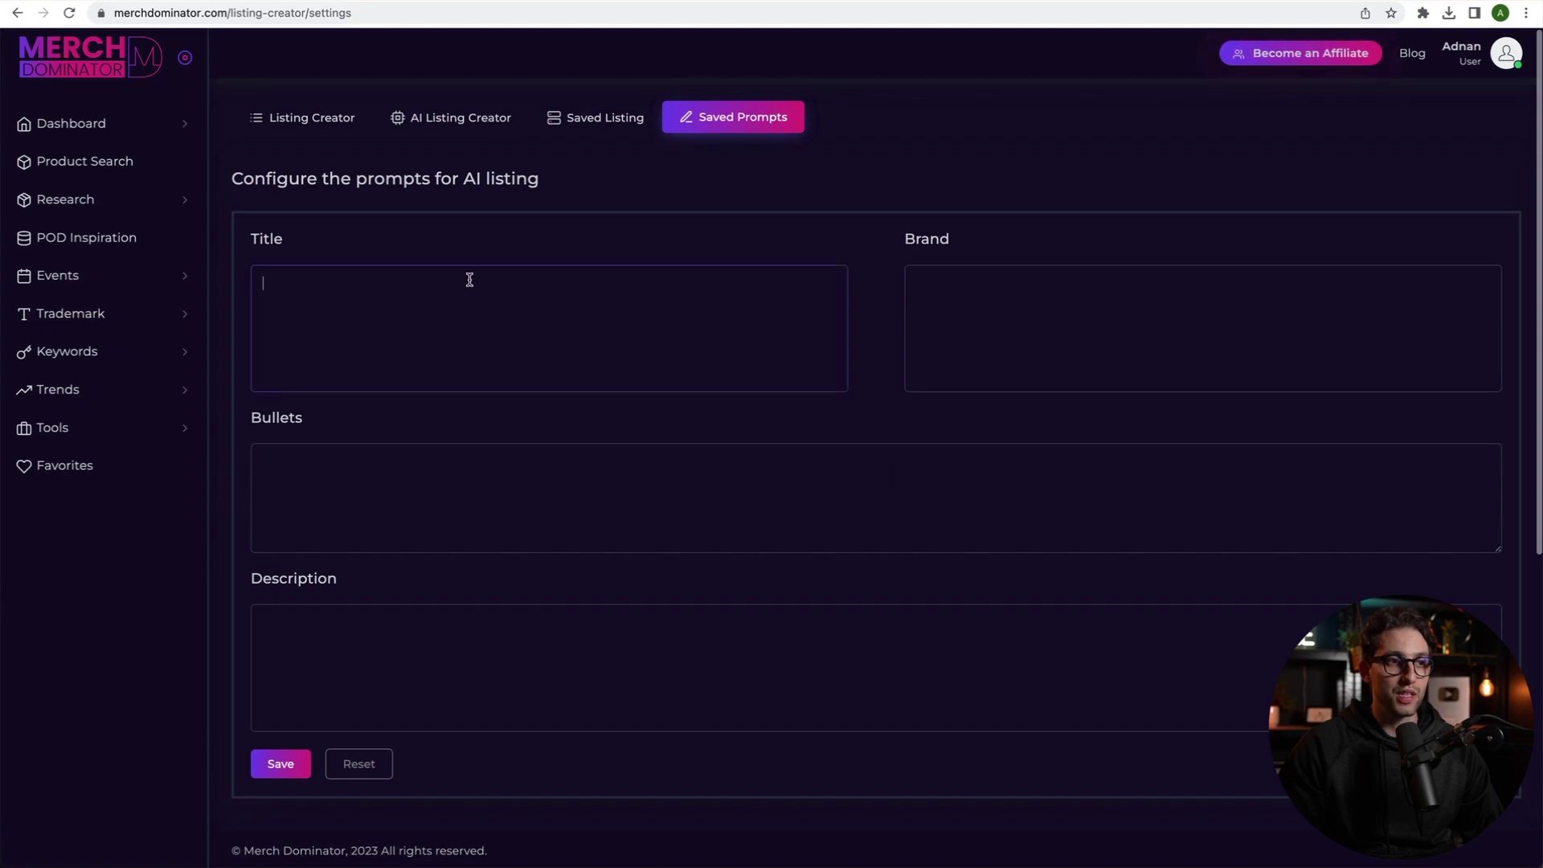
Scroll down the prompt configuration page to the List of AI Prompts
scroll(624, 544, "down", 5)
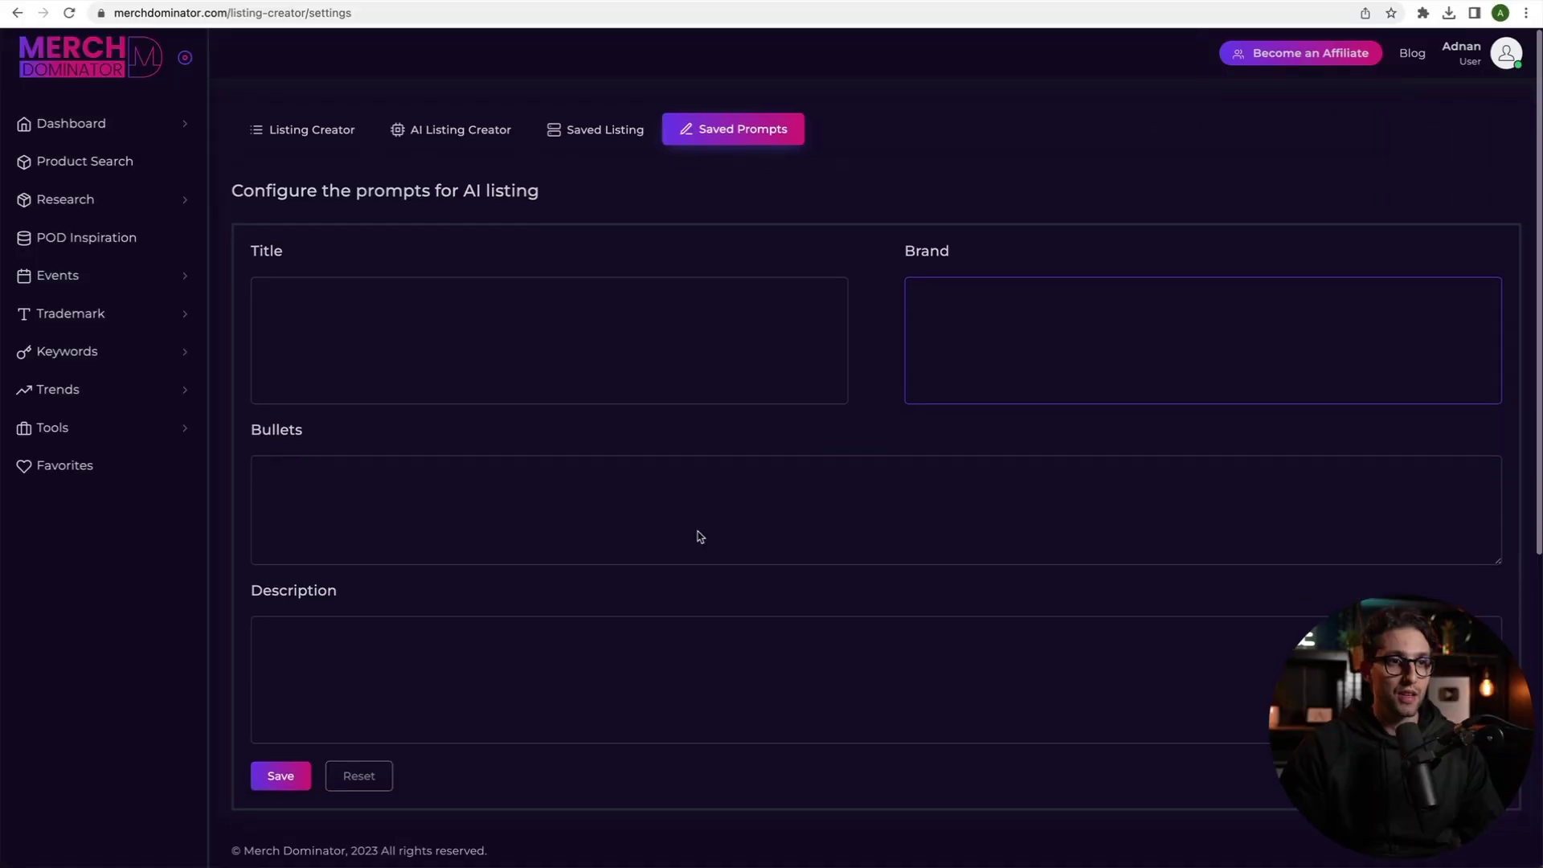
scroll(699, 536, "down", 1)
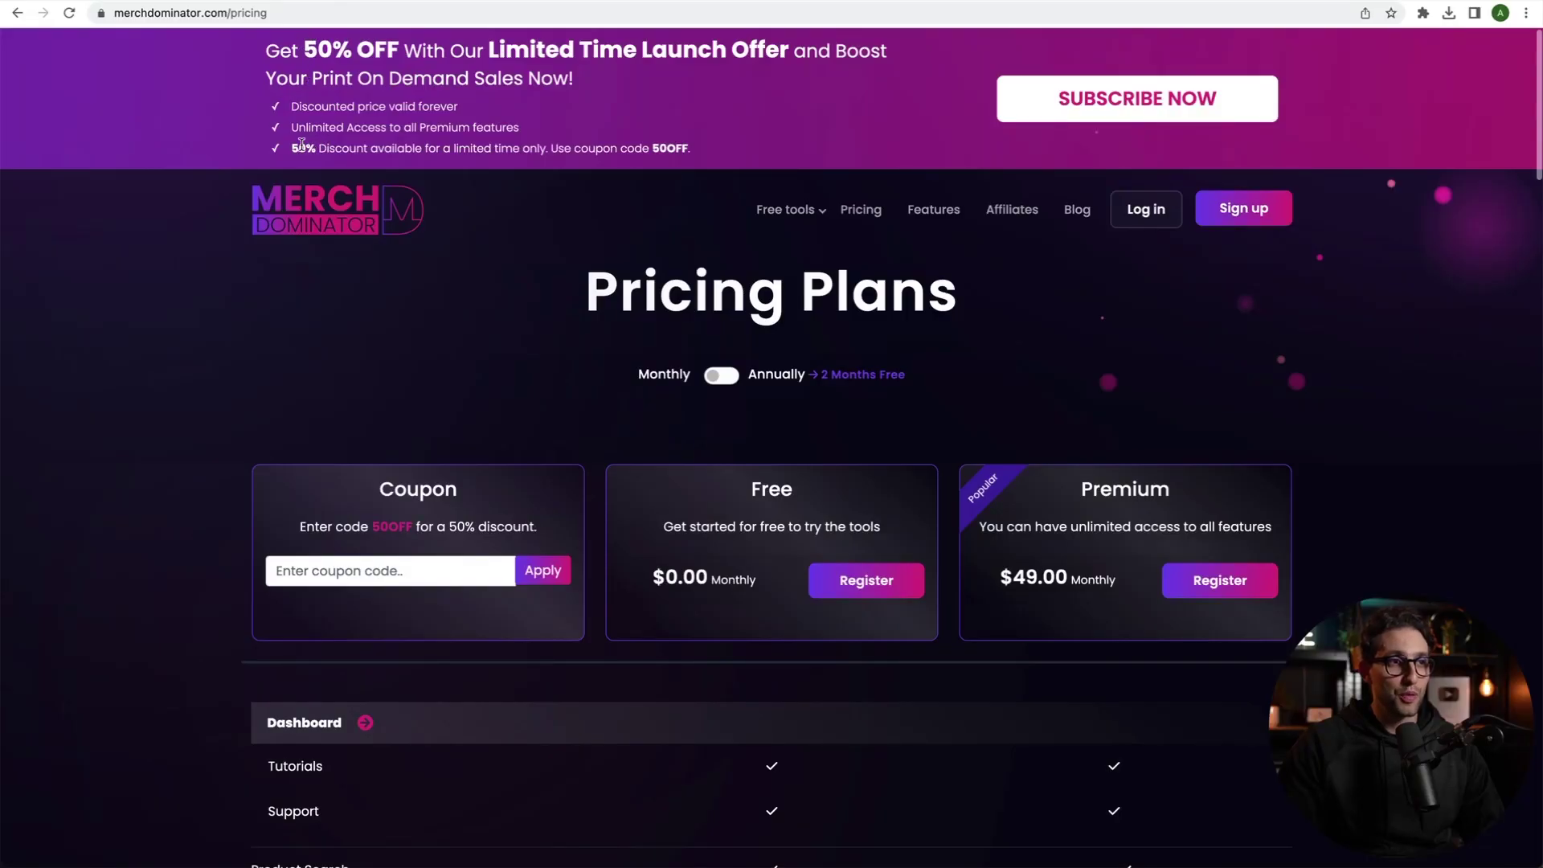
Switch the pricing to annual billing so Premium shows $490.00 yearly
left_click(721, 375)
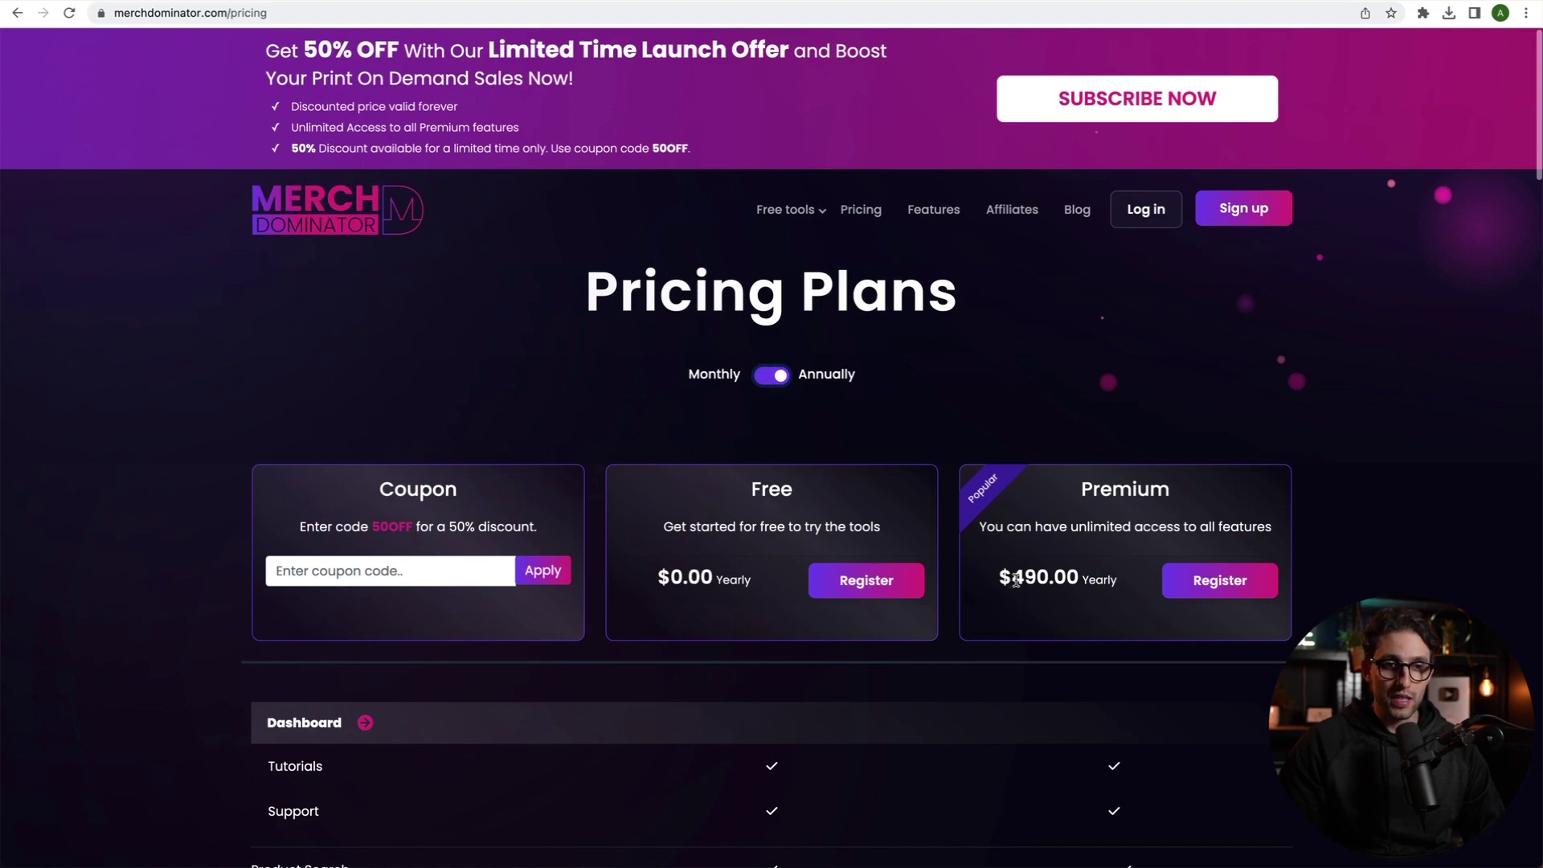